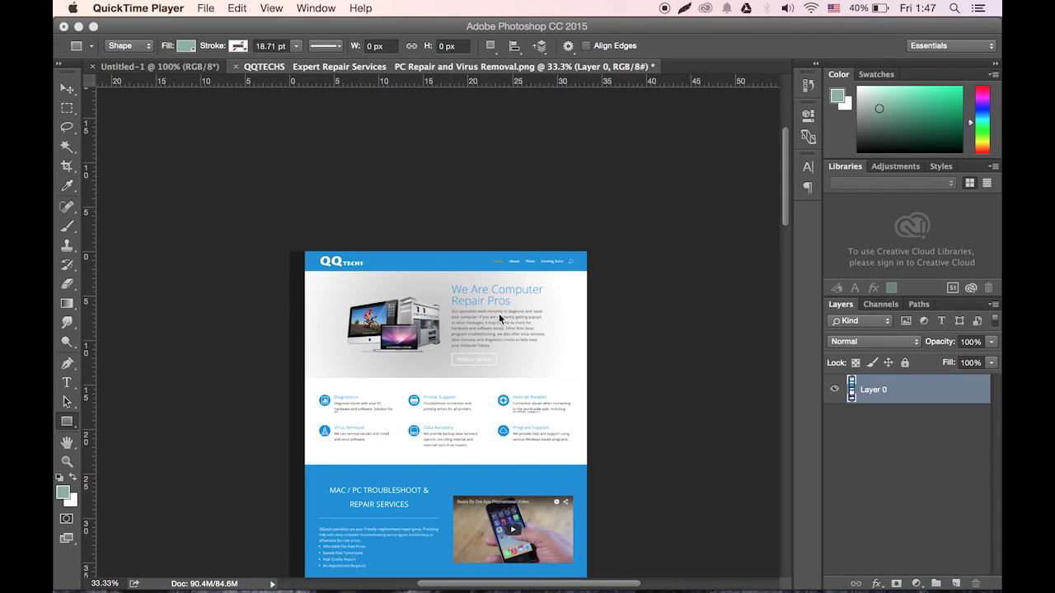
Look through the sections of the QQTechs website screenshot, from the header down to the Fast & Effective section.
scroll(563, 358, "down", 1)
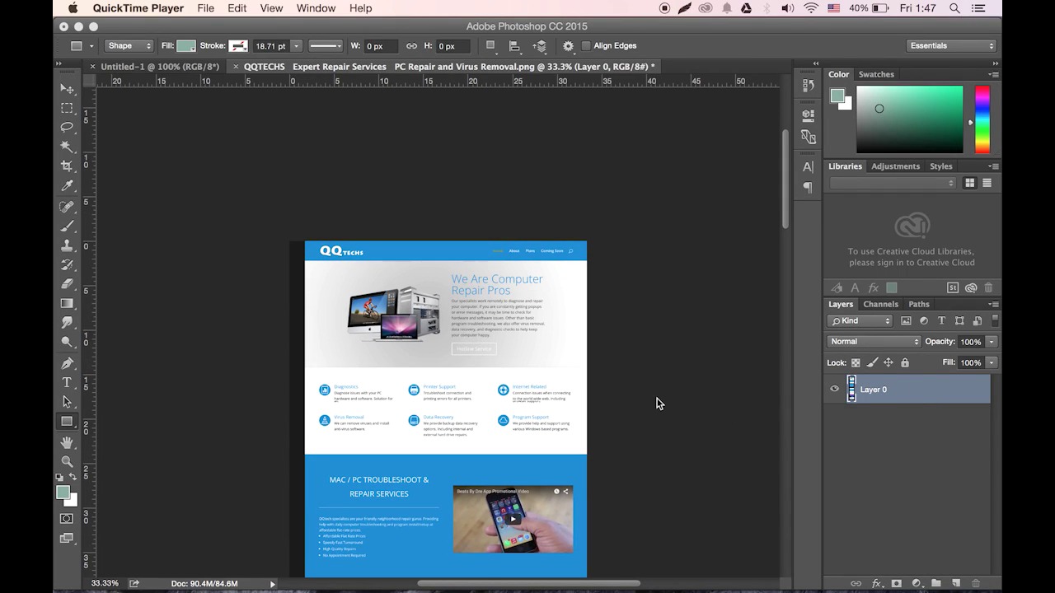
scroll(657, 399, "up", 2)
scroll(761, 367, "down", 4)
scroll(740, 311, "down", 10)
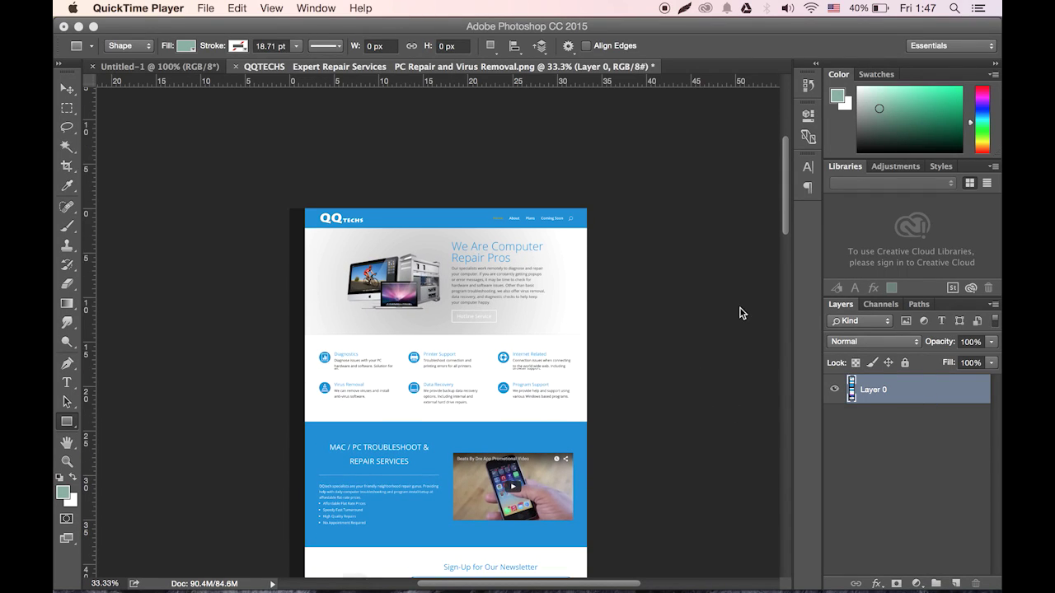
scroll(724, 317, "up", 5)
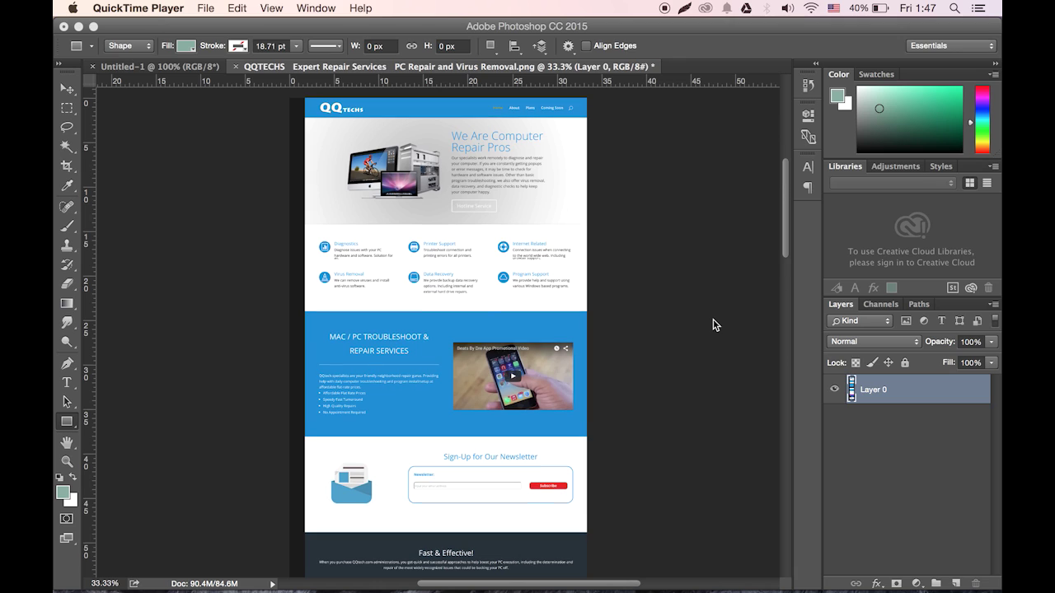
scroll(715, 324, "down", 8)
scroll(715, 325, "up", 1)
scroll(716, 325, "up", 15)
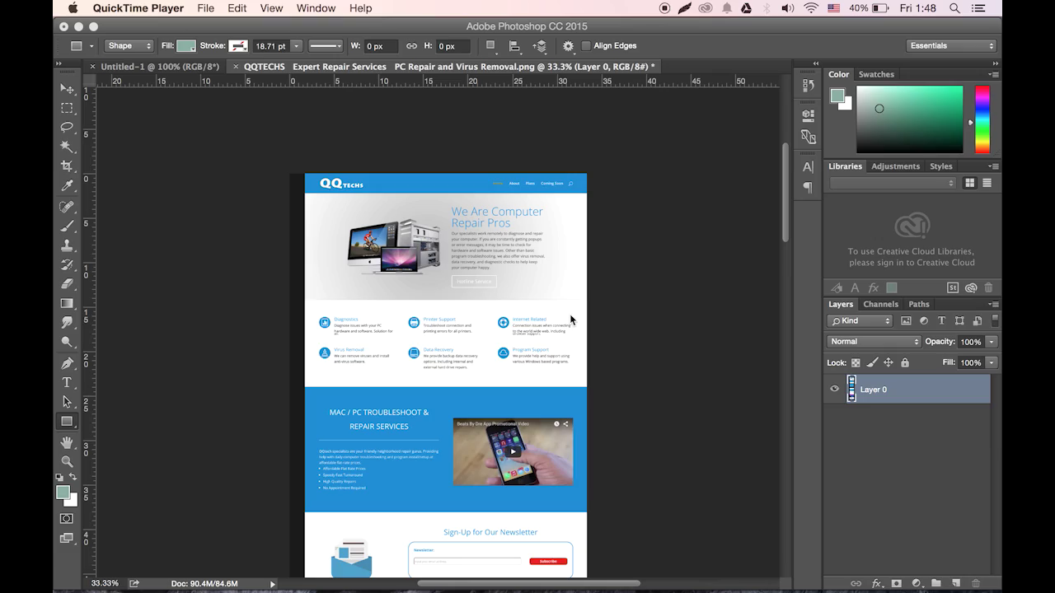
scroll(515, 419, "down", 3)
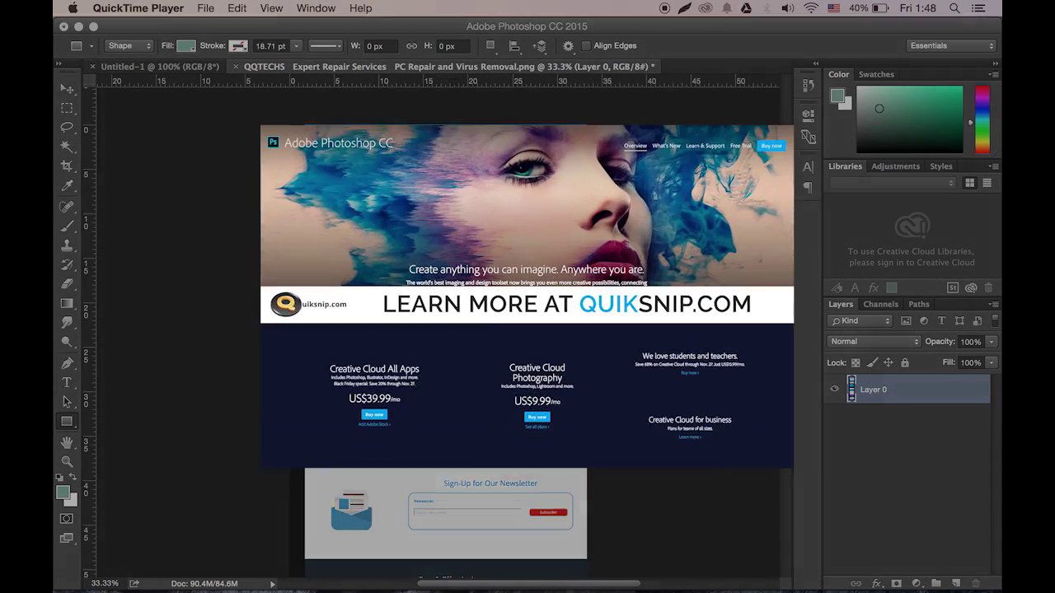
scroll(445, 527, "down", 2)
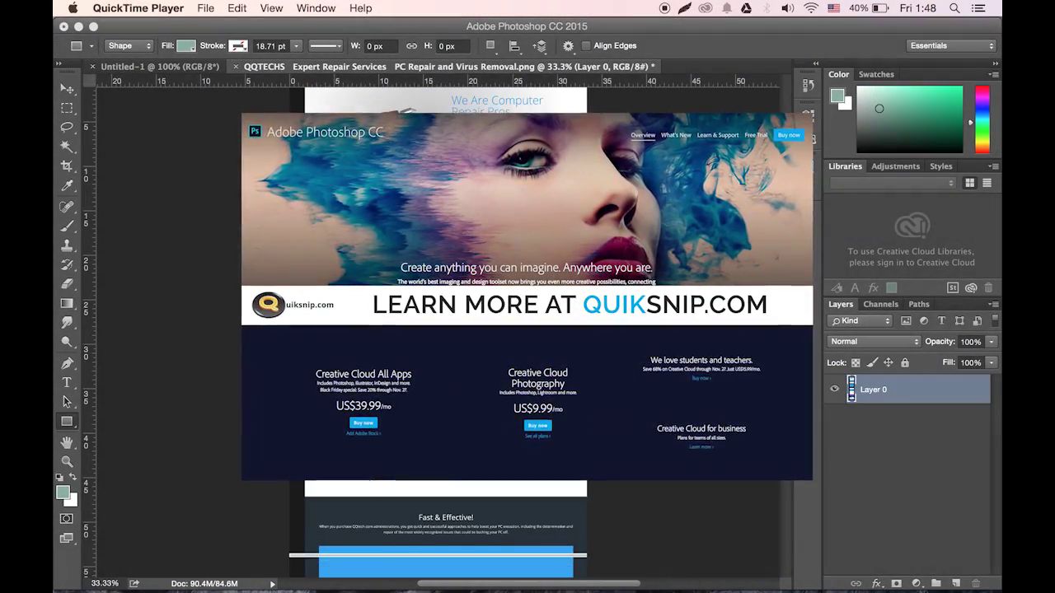
scroll(445, 532, "down", 3)
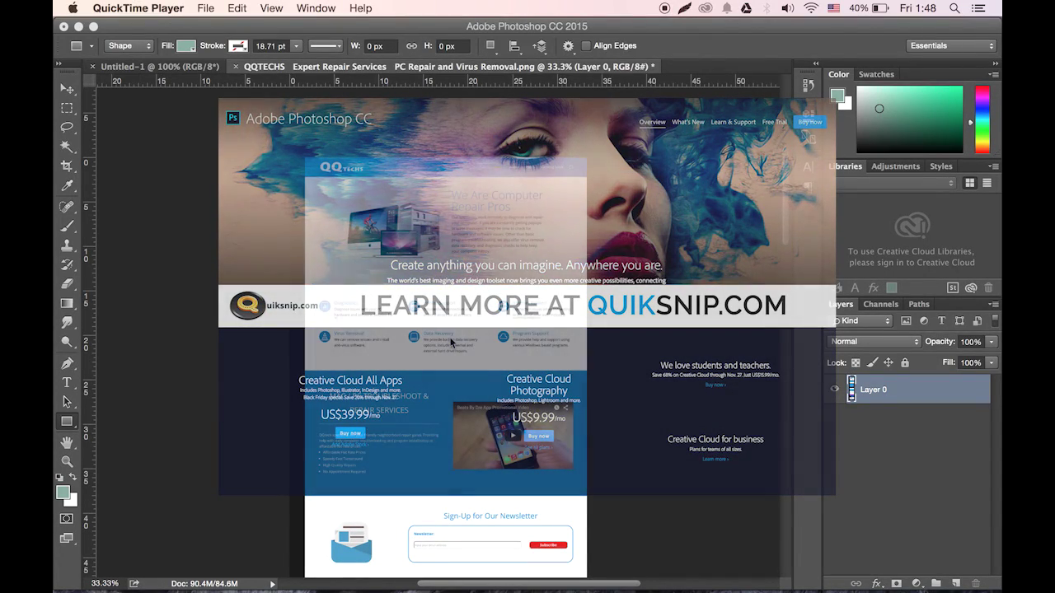
Hide and show the website screenshot layer to check its content, and rename it Background.
left_click(838, 392)
left_click(836, 390)
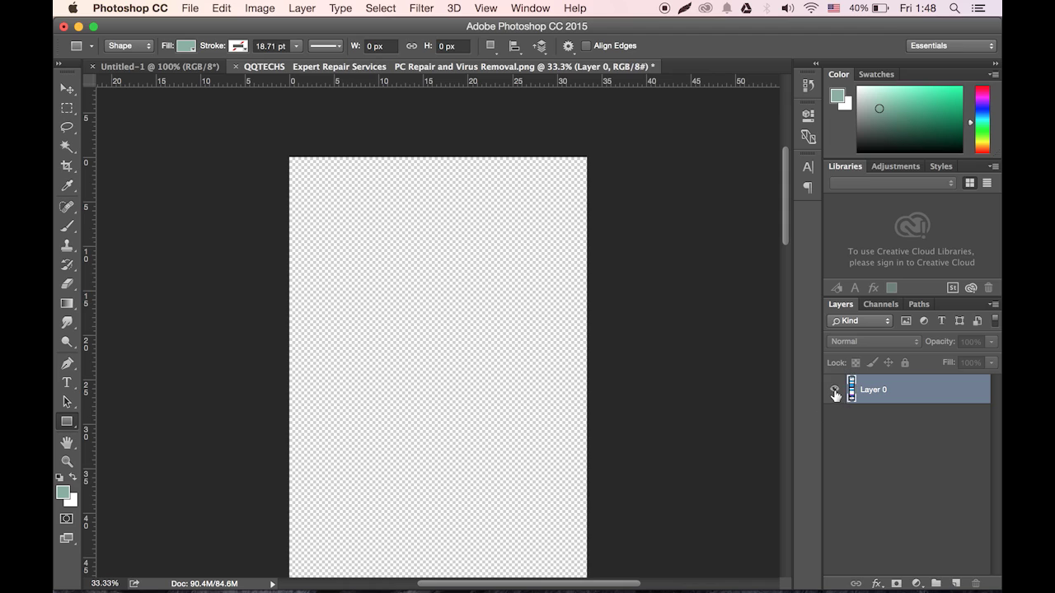
left_click(835, 391)
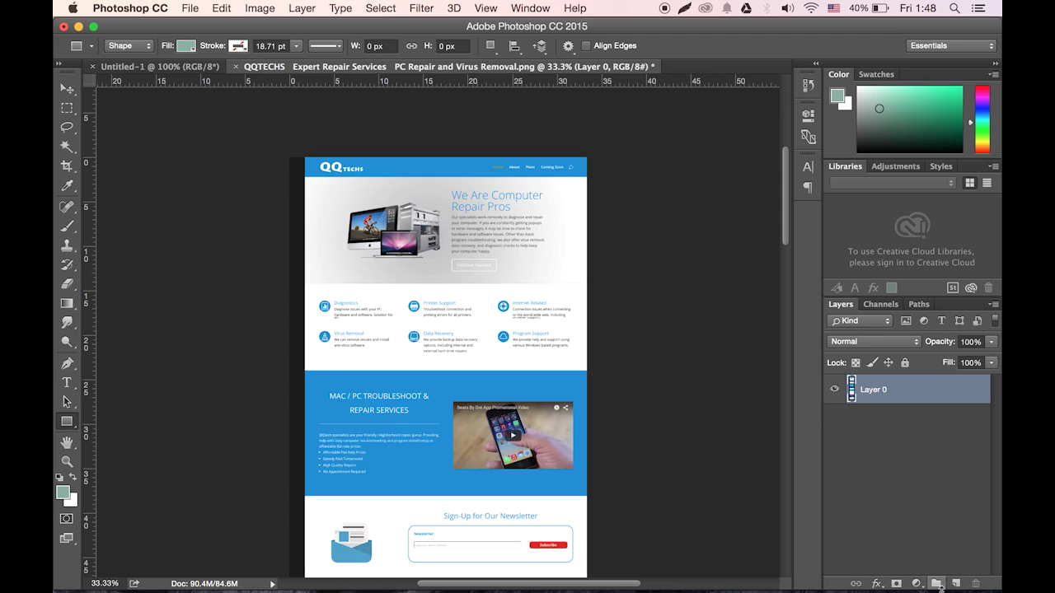
double_click(878, 390)
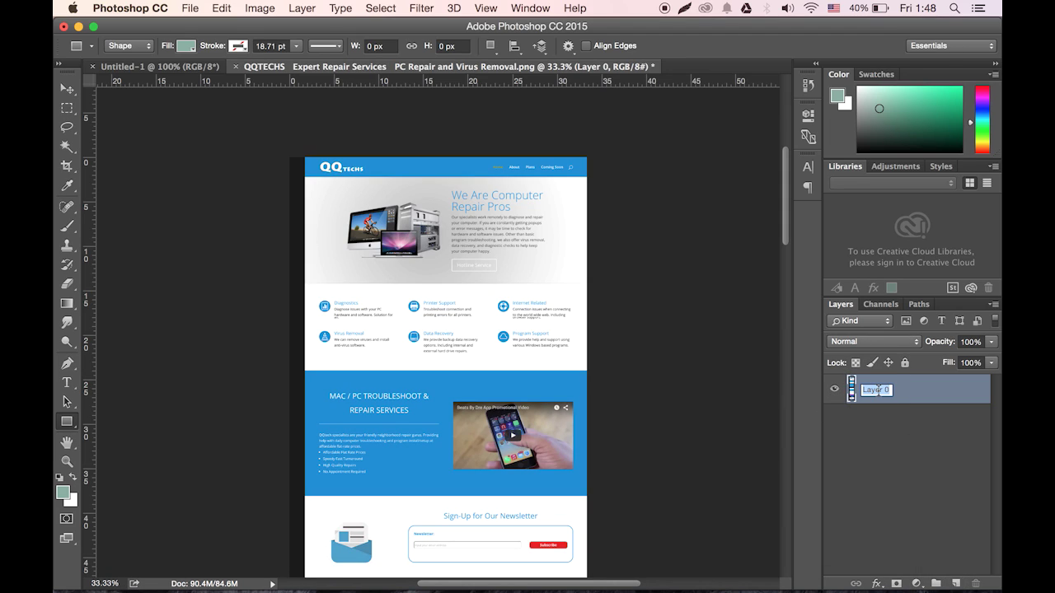
type("Background")
key("Return")
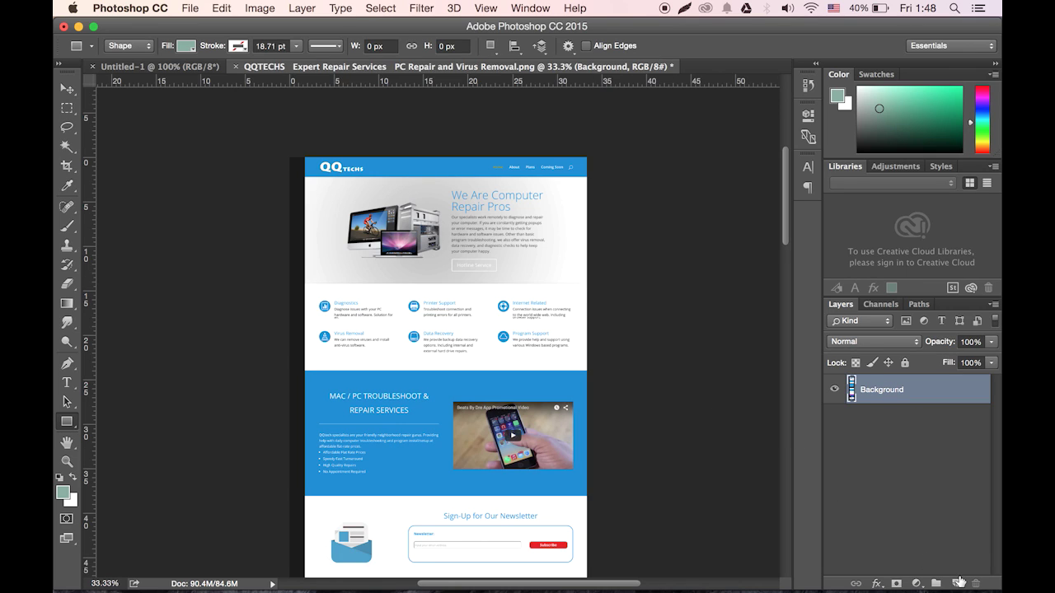
Add a new layer and draw a brown-filled rectangle without stroke over the website's navigation bar.
left_click(959, 582)
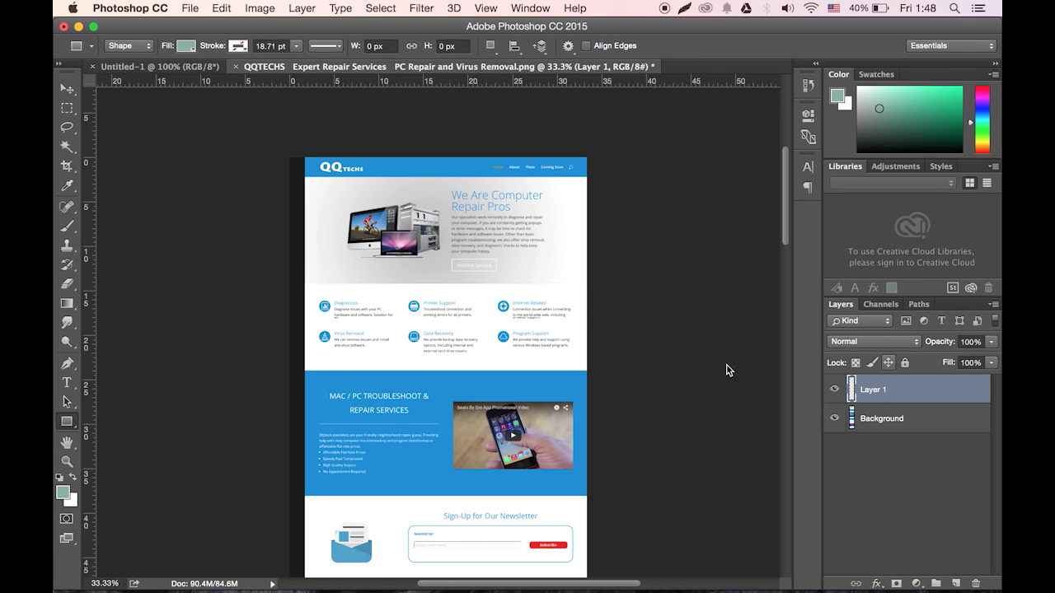
left_click_drag(67, 421, 107, 421)
left_click(186, 47)
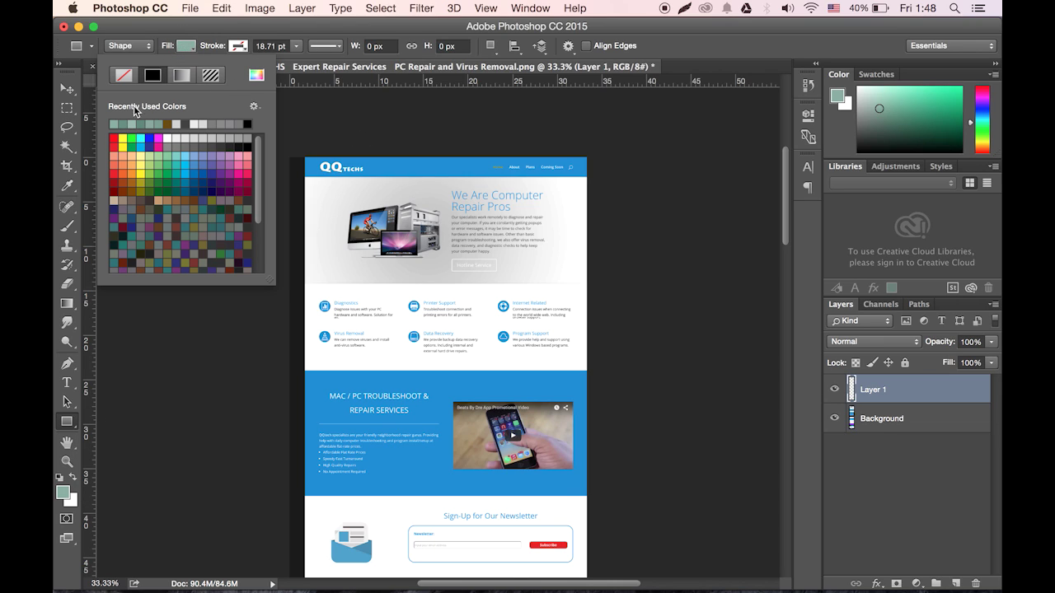
left_click(168, 124)
left_click(67, 108)
left_click(67, 108)
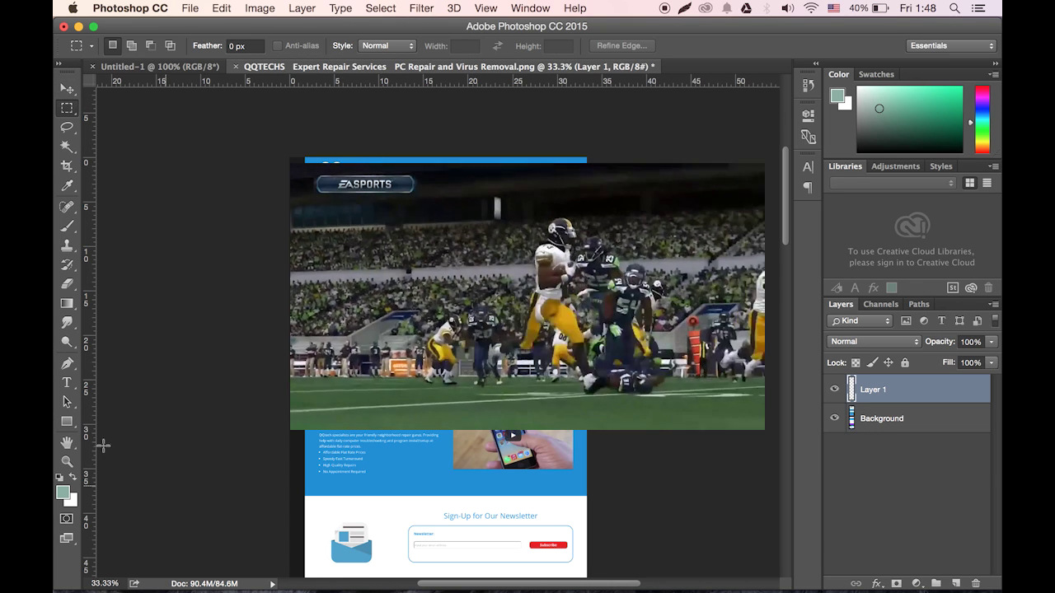
left_click(68, 423)
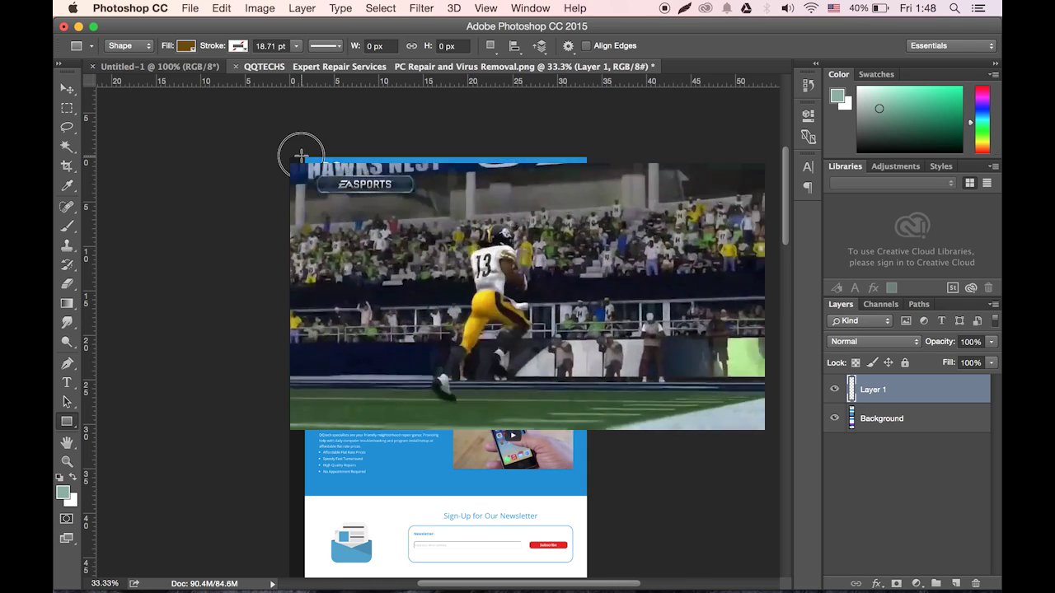
left_click_drag(302, 156, 590, 176)
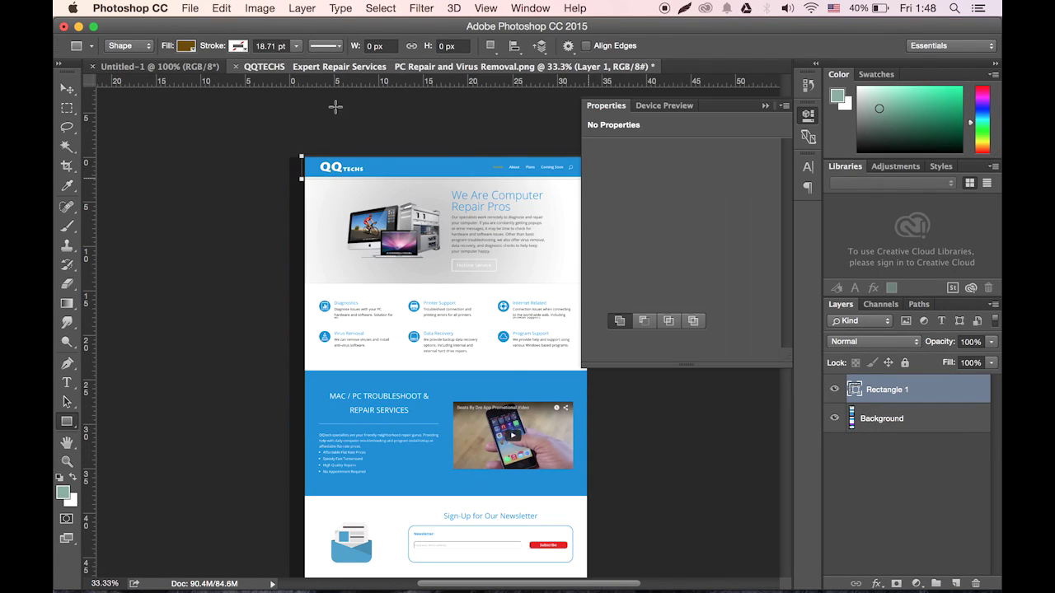
left_click(763, 108)
Resize the brown rectangle to fit the navigation bar's edges, about 2278 by 174 px, and apply the transformation.
left_click(67, 88)
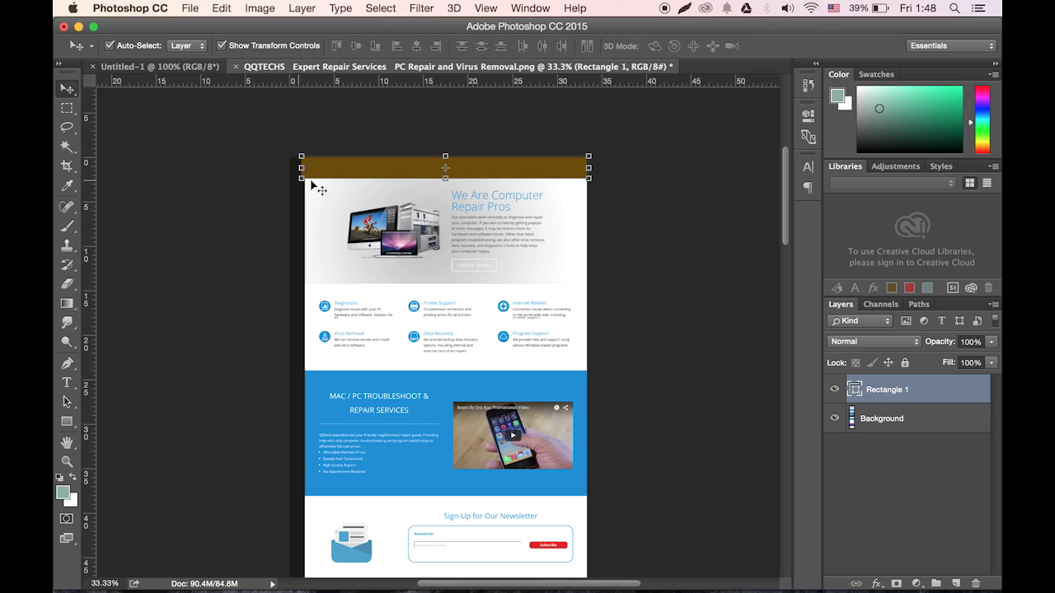
left_click_drag(297, 166, 303, 168)
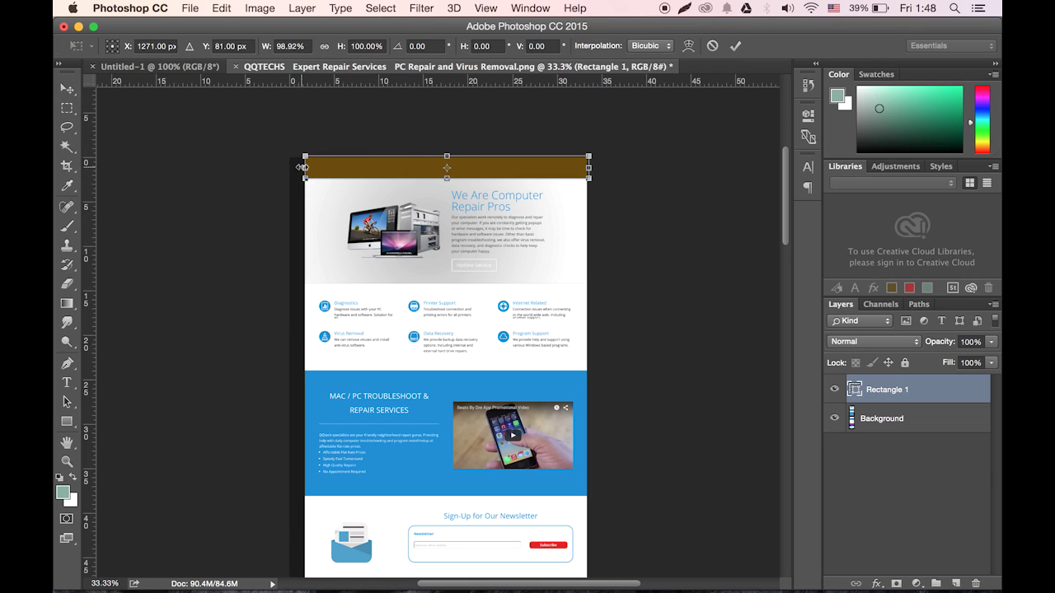
left_click_drag(590, 167, 586, 168)
left_click_drag(446, 155, 446, 162)
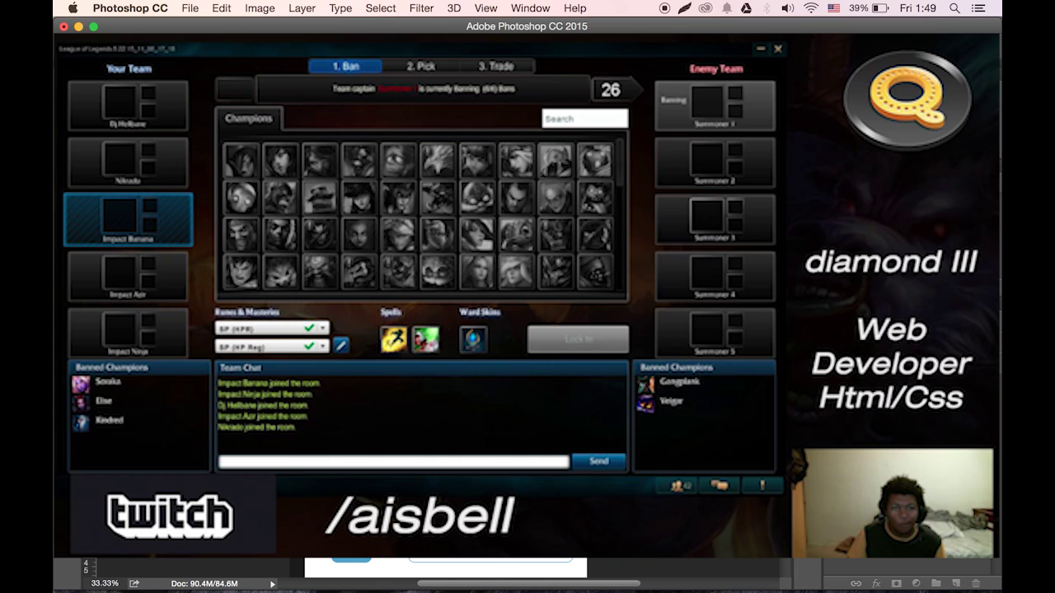
key("m")
left_click(652, 224)
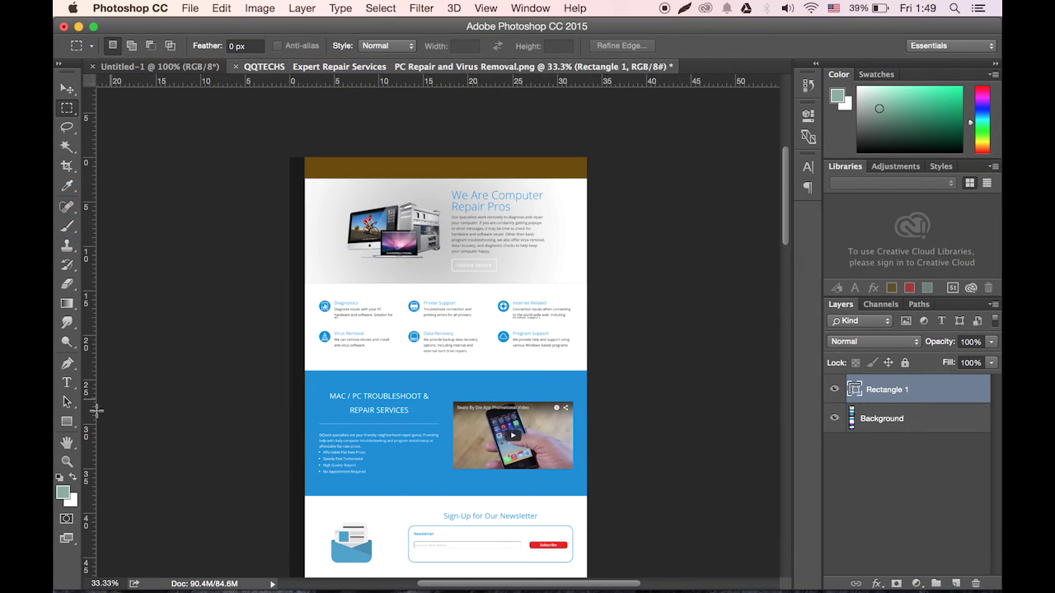
left_click(73, 423)
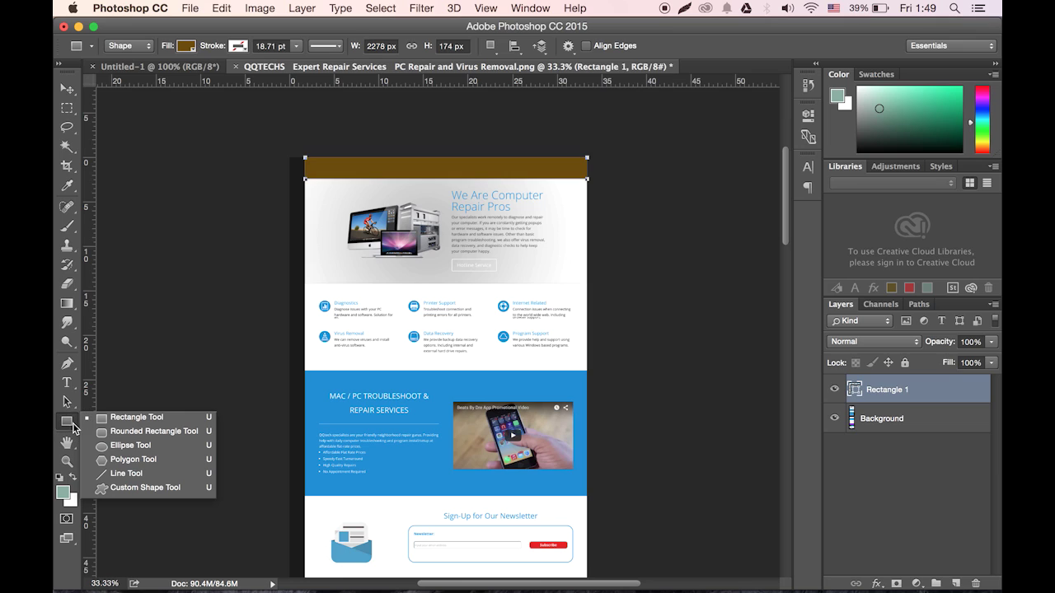
left_click(339, 200)
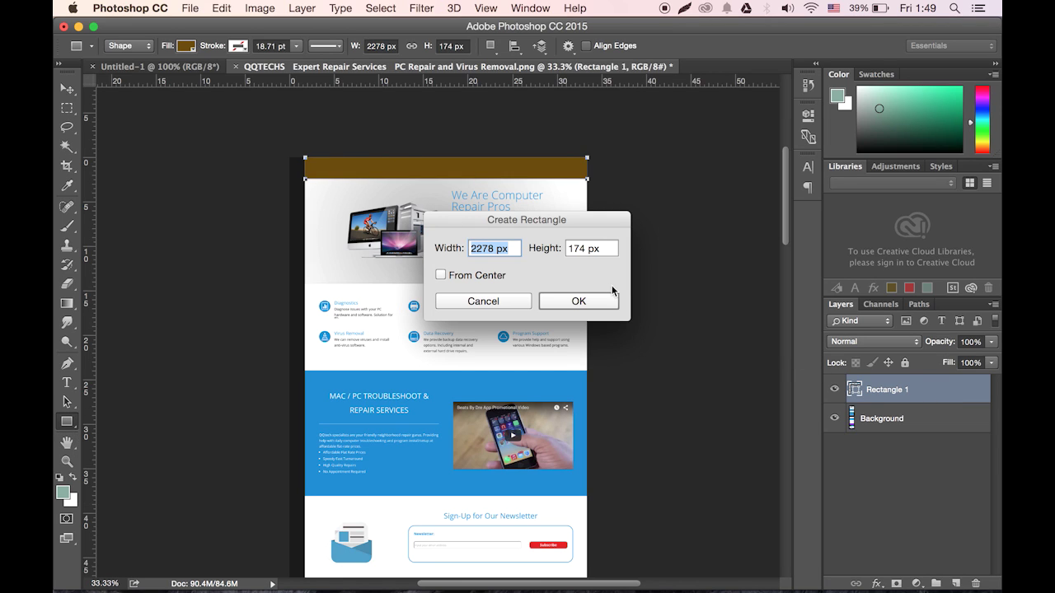
left_click(502, 302)
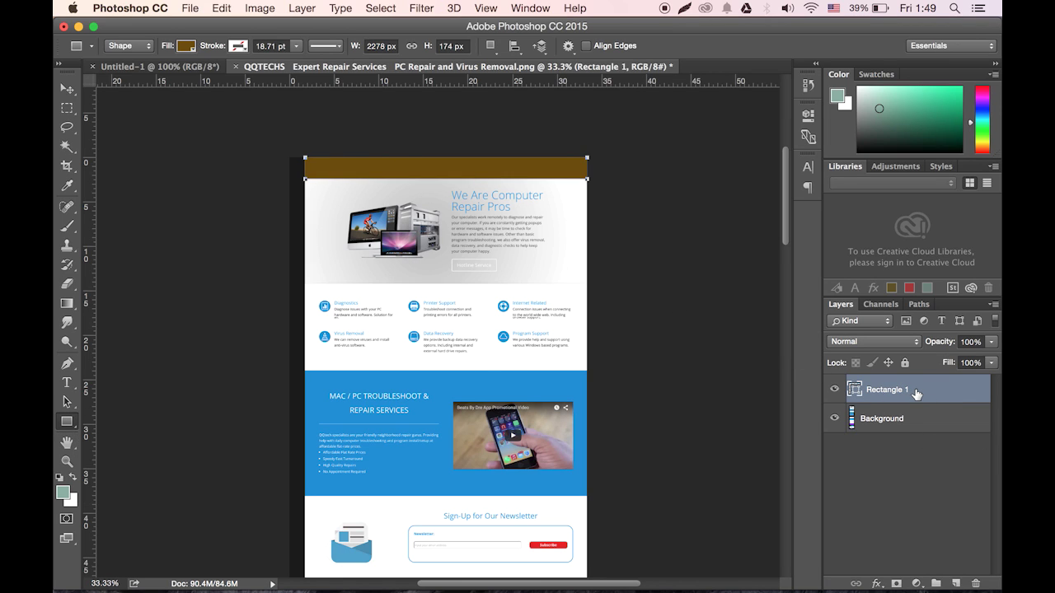
Duplicate the brown rectangle layer and rename the original rectangle layer Nav.
key("super+j")
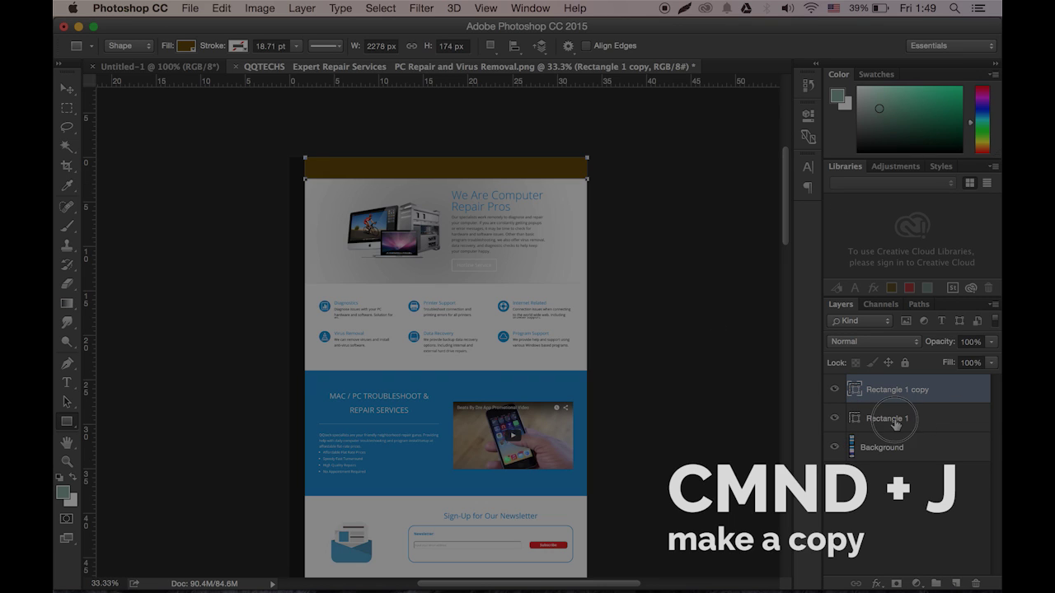
double_click(891, 419)
type("Nav")
key("Return")
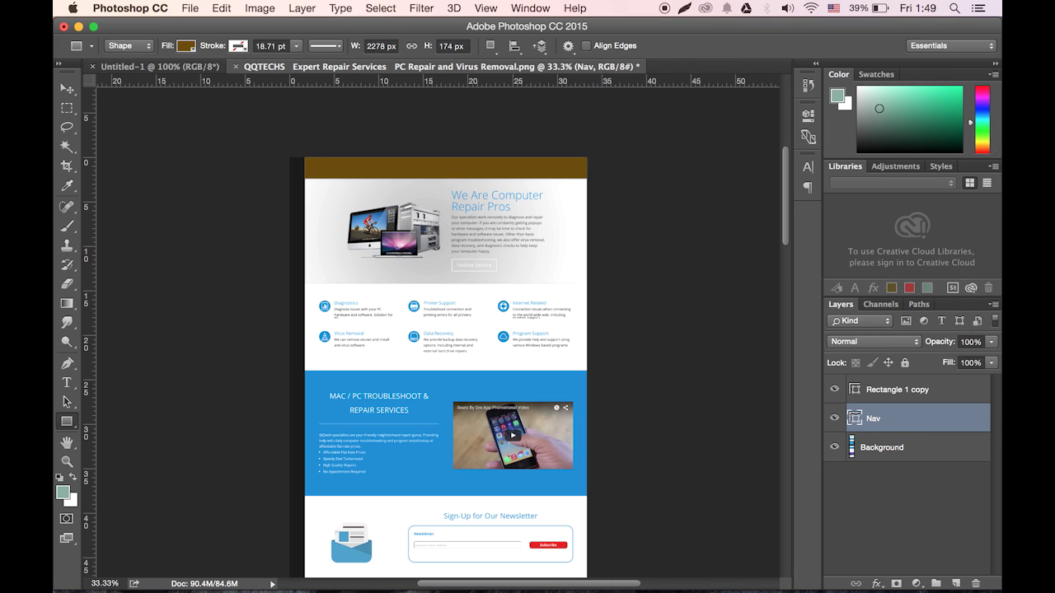
double_click(874, 420)
type("su")
key("Return")
Move the copied rectangle below the navigation bar and stretch it over the hero section to about 841 px high, applying the transformation.
left_click(932, 395)
left_click(67, 88)
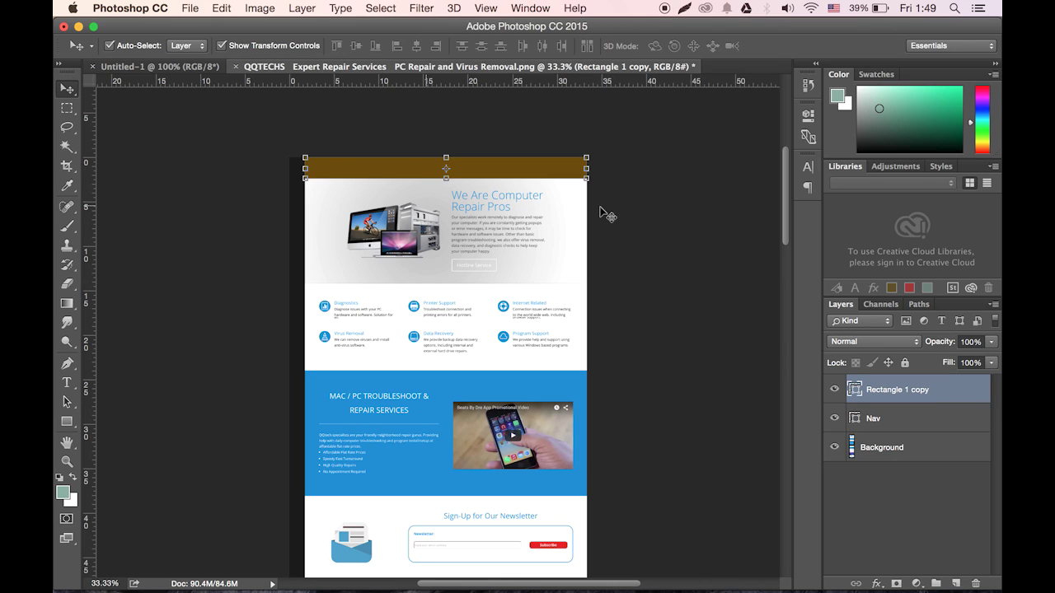
left_click(516, 165)
left_click_drag(516, 165, 513, 187)
left_click_drag(446, 200, 449, 282)
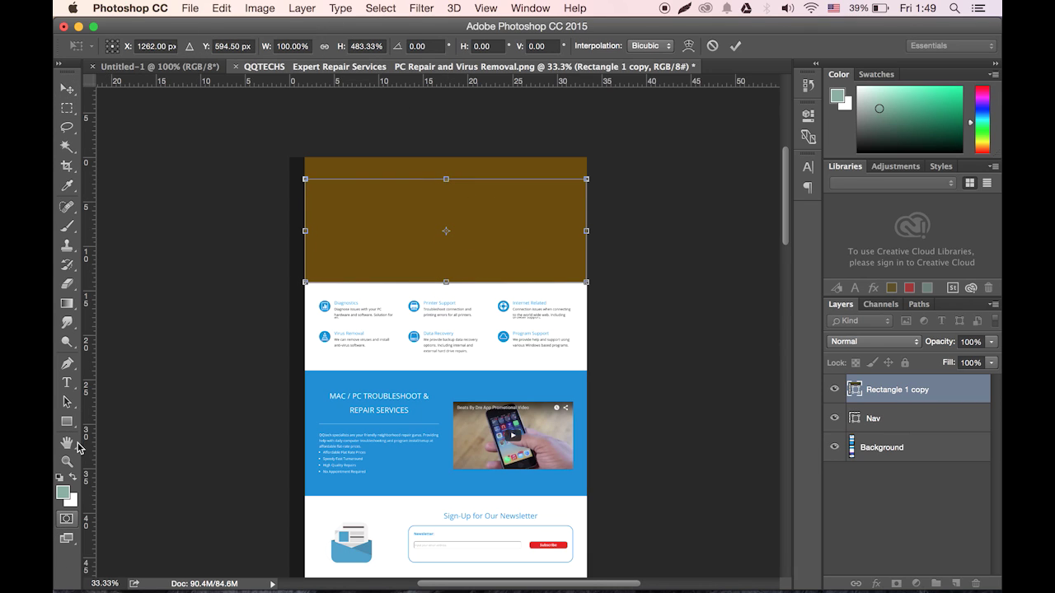
left_click(74, 427)
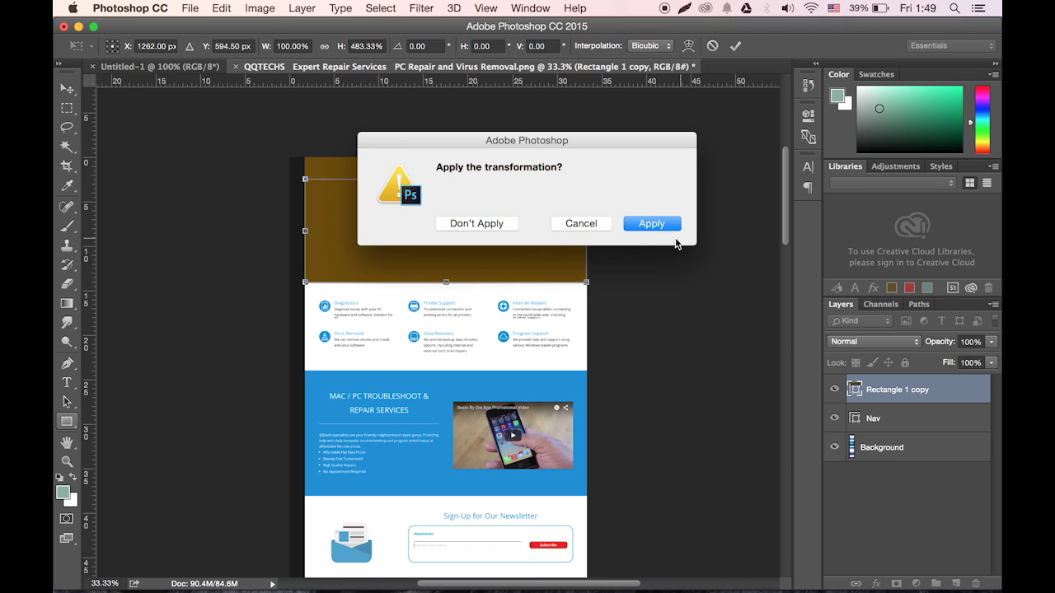
left_click(652, 226)
Change the hero rectangle's fill to the lighter brown 936800.
left_click(185, 46)
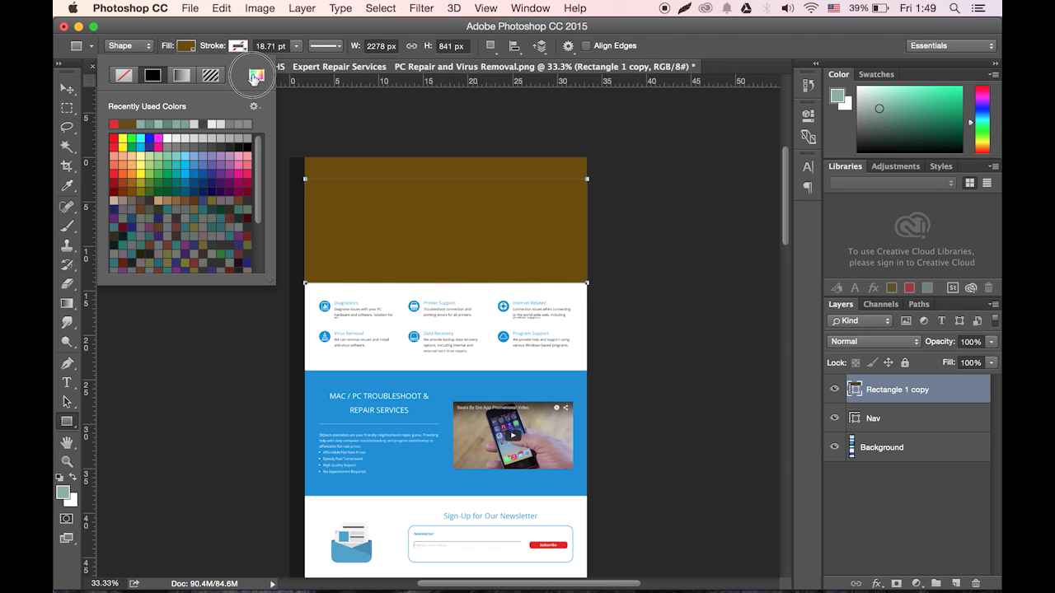
left_click(258, 80)
left_click(527, 221)
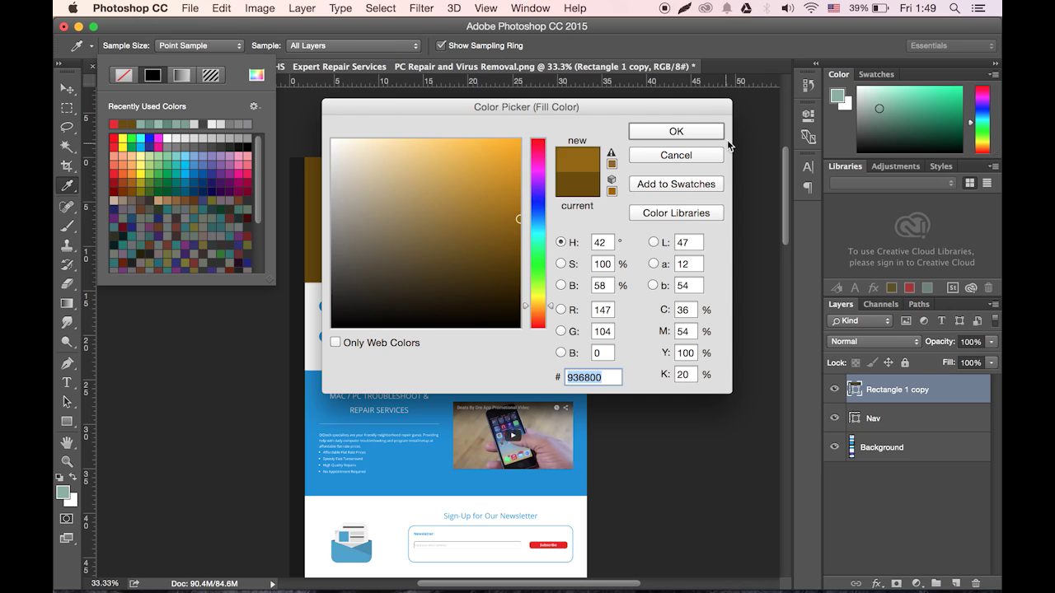
left_click(701, 134)
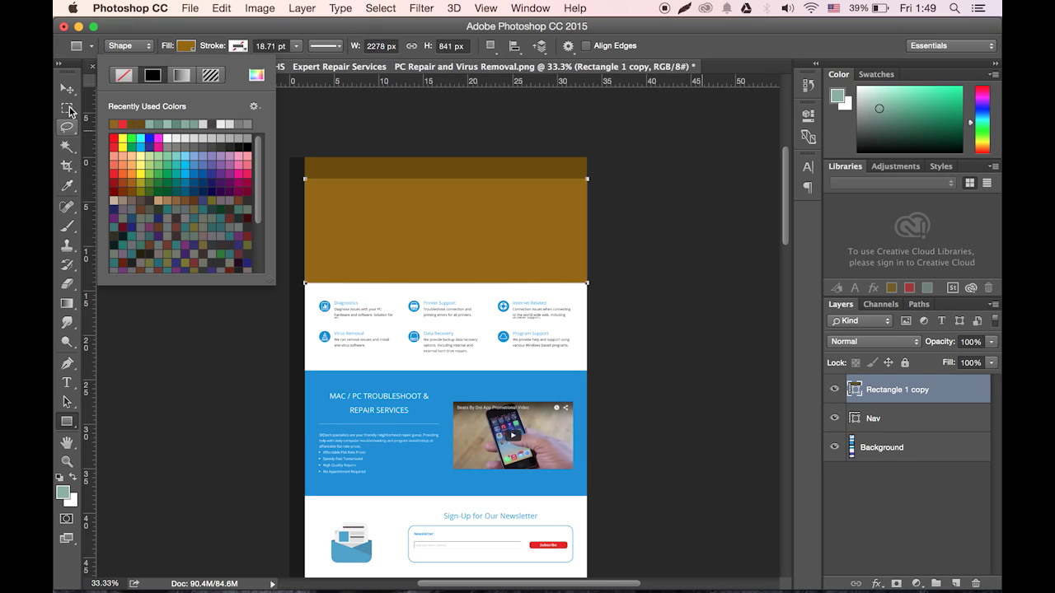
left_click(186, 47)
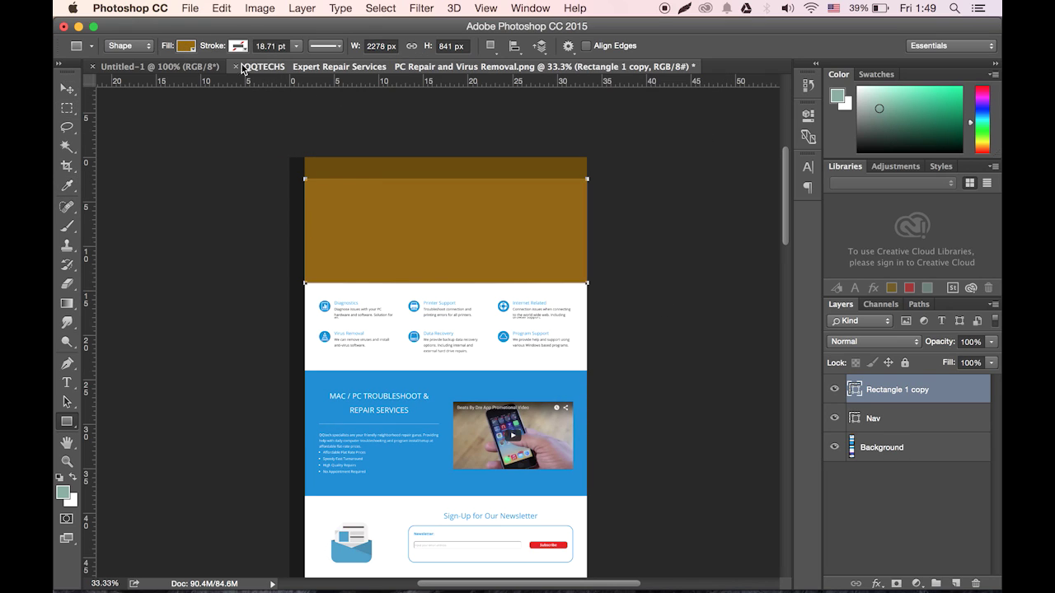
Rename the Rectangle 1 copy layer covering the hero section as Put IMG here.
left_click(68, 88)
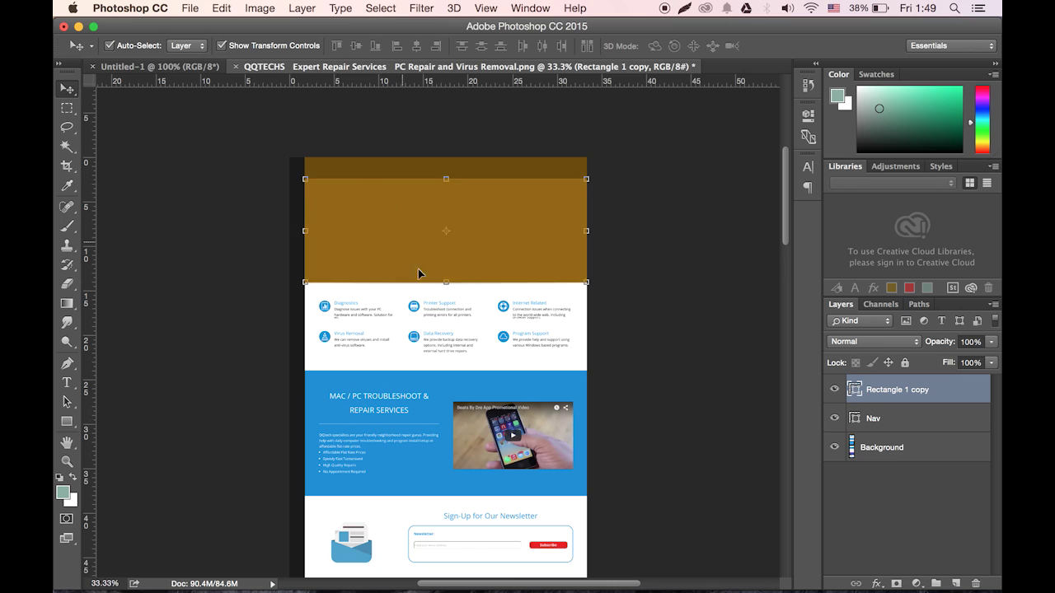
left_click(67, 107)
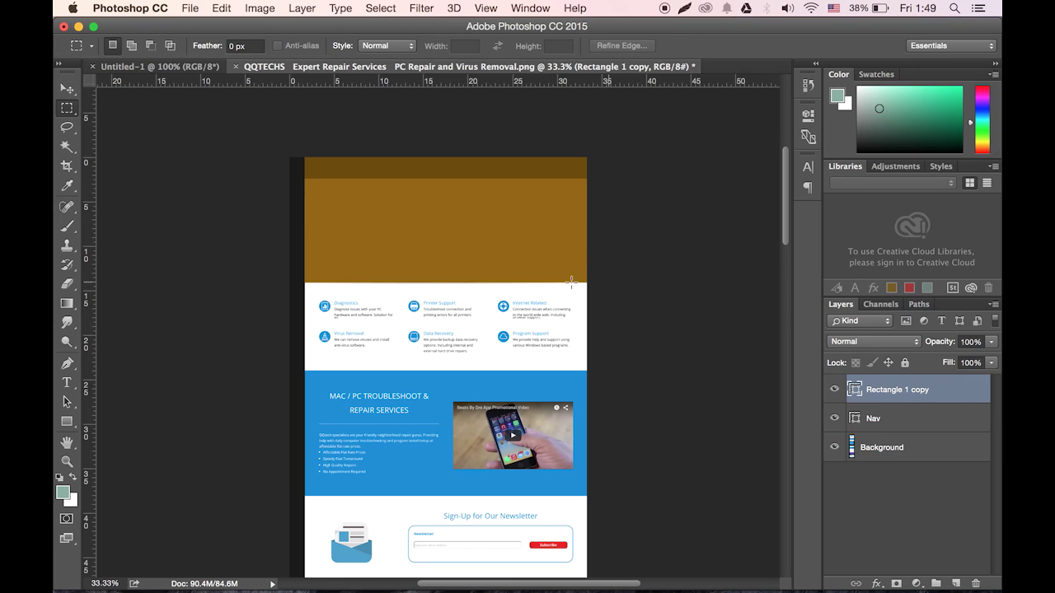
left_click(835, 390)
left_click(835, 390)
double_click(894, 391)
type("Put")
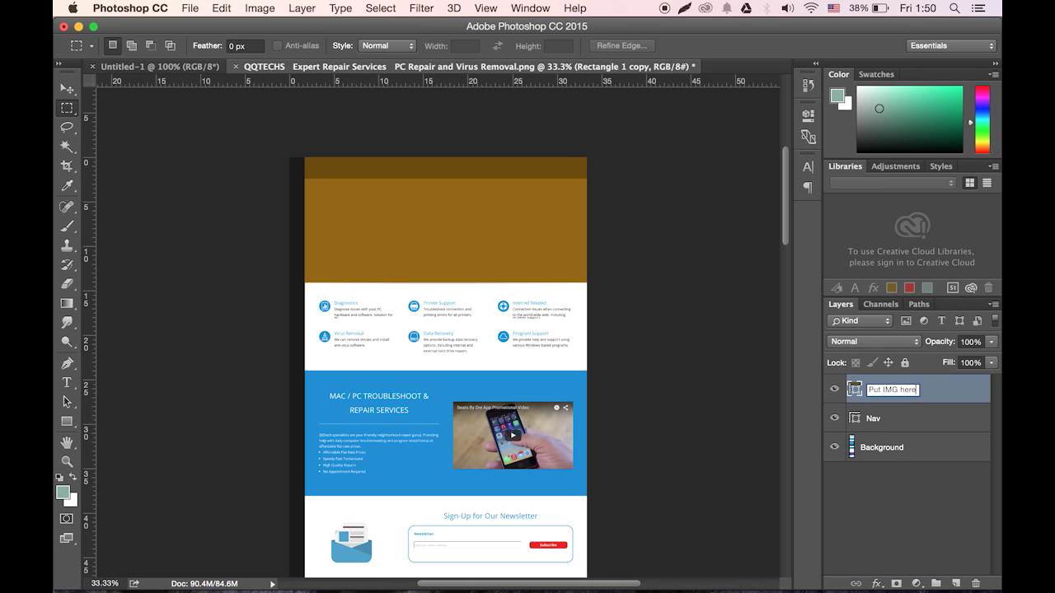
type("IMG here")
key("Return")
Toggle the visibility of the Nav and Put IMG here layers to compare them, leaving only the Nav layer hidden.
left_click(835, 418)
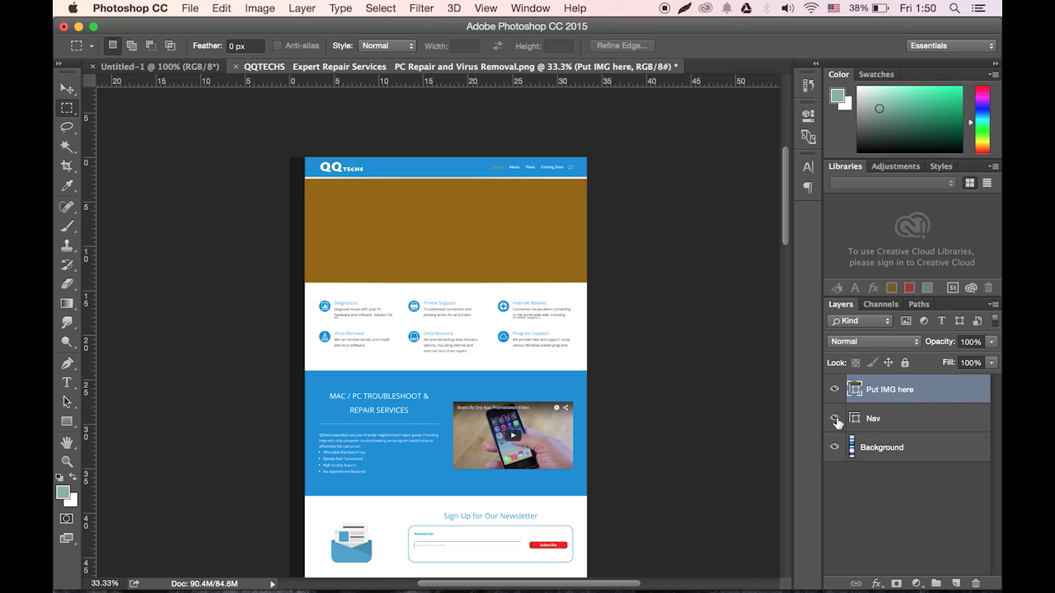
left_click(835, 419)
left_click(835, 419)
left_click(835, 419)
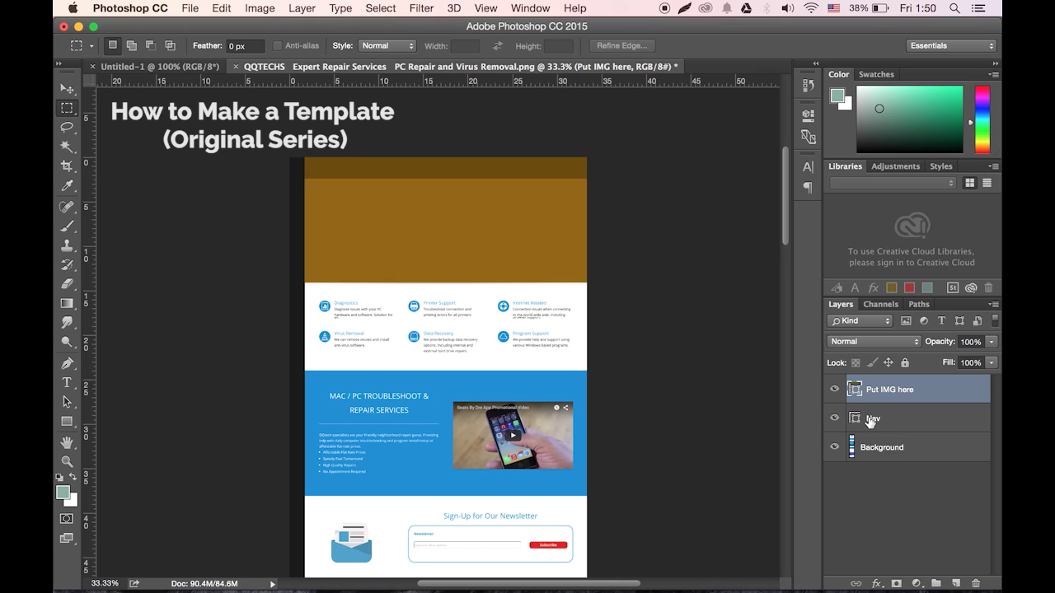
left_click(834, 391)
left_click(834, 391)
left_click(835, 421)
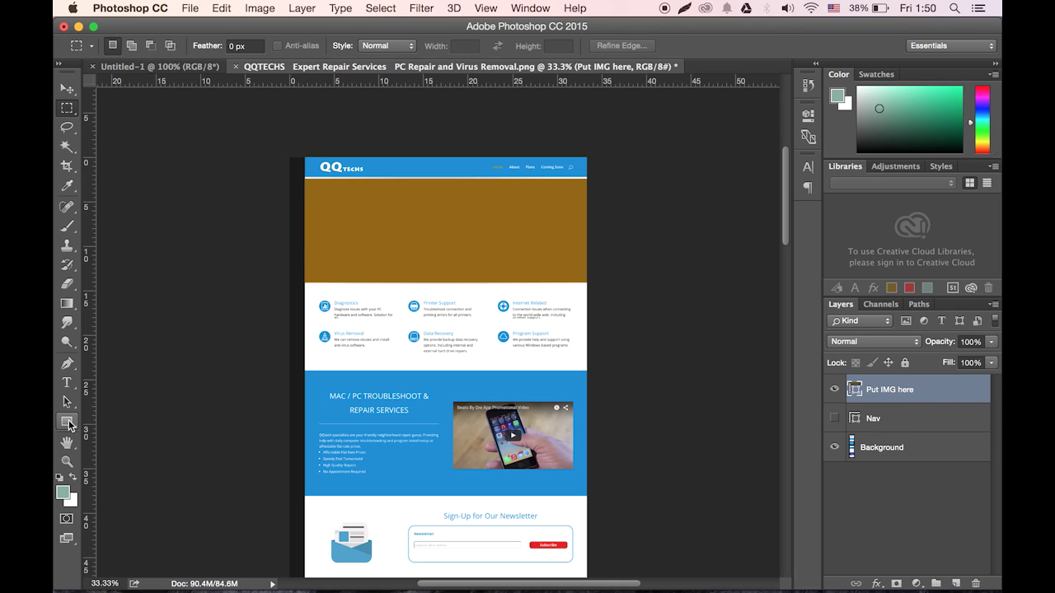
left_click(183, 10)
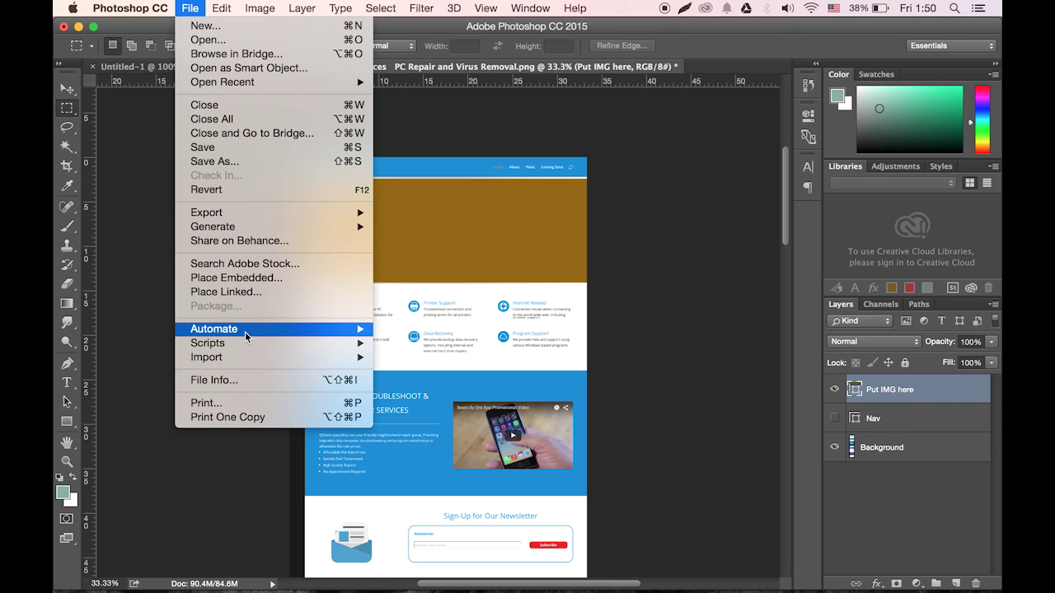
left_click(230, 278)
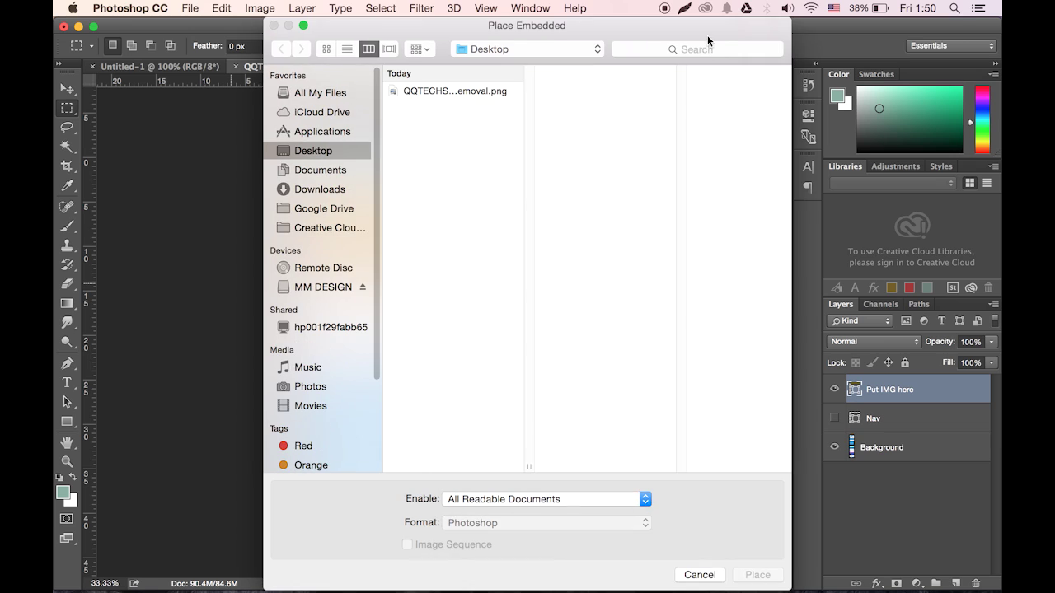
left_click(321, 210)
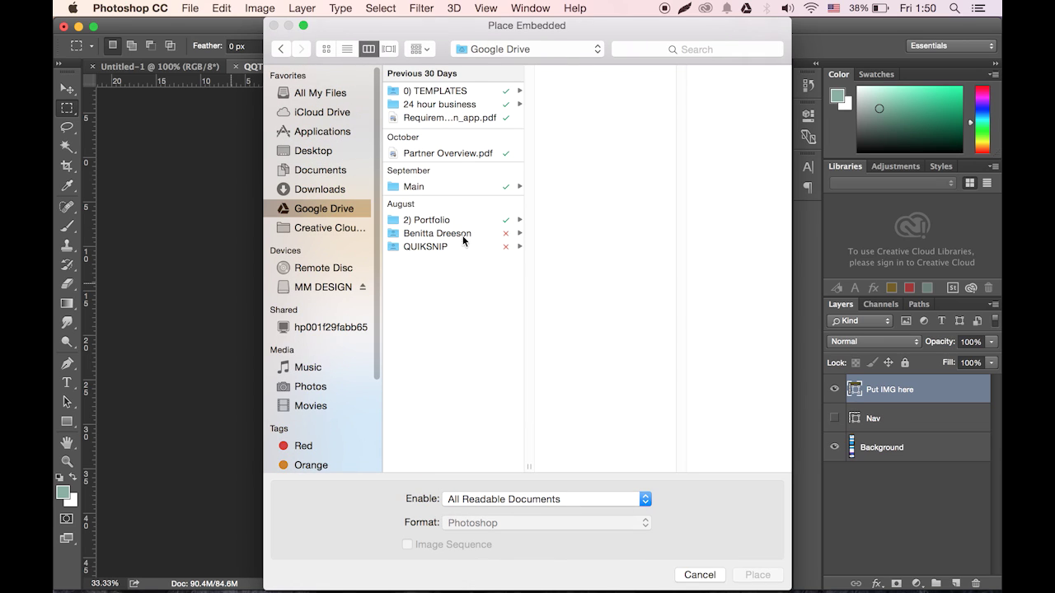
left_click(699, 573)
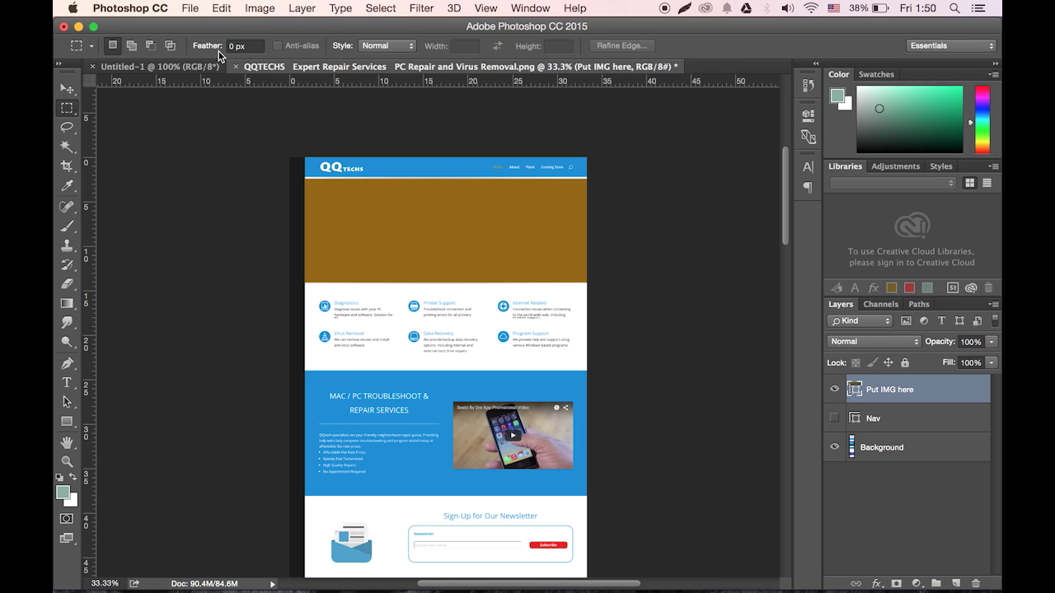
Start placing an embedded image, search this Mac for "main logo" and open the MAIN LOGO folder.
left_click(190, 9)
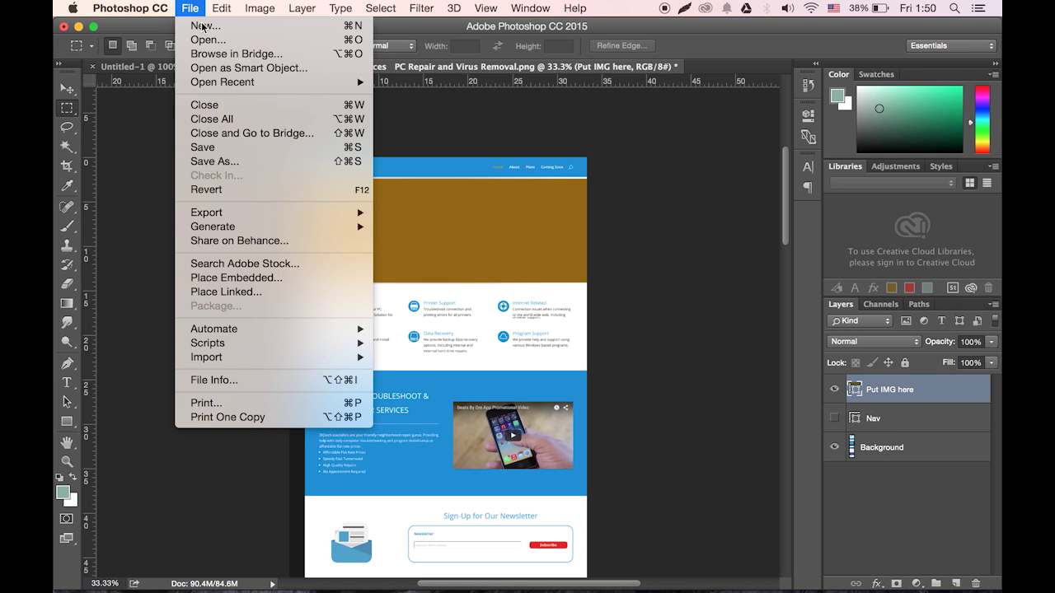
left_click(226, 279)
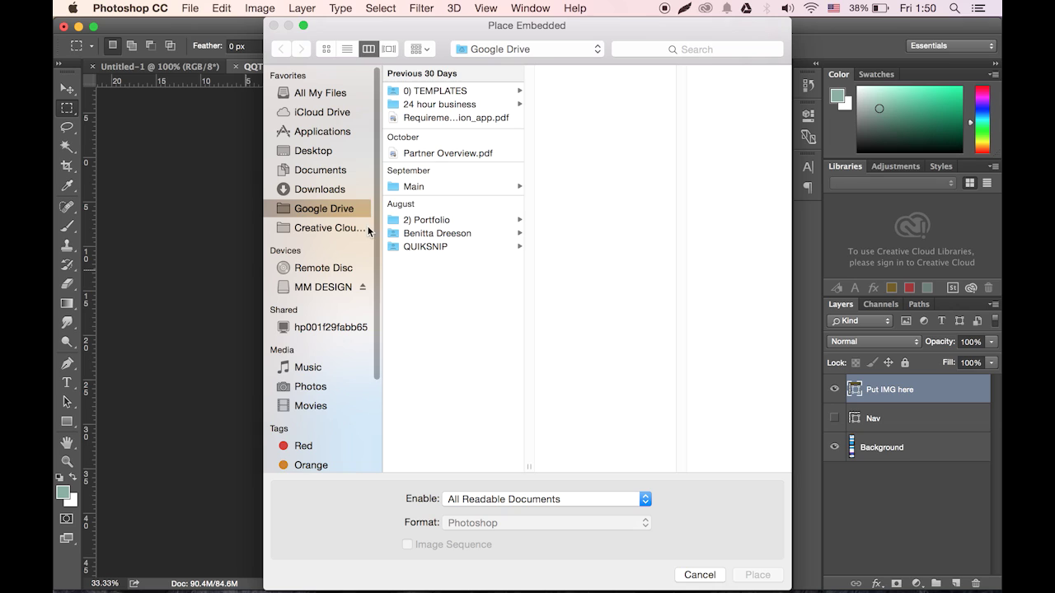
left_click(702, 49)
type("main logo")
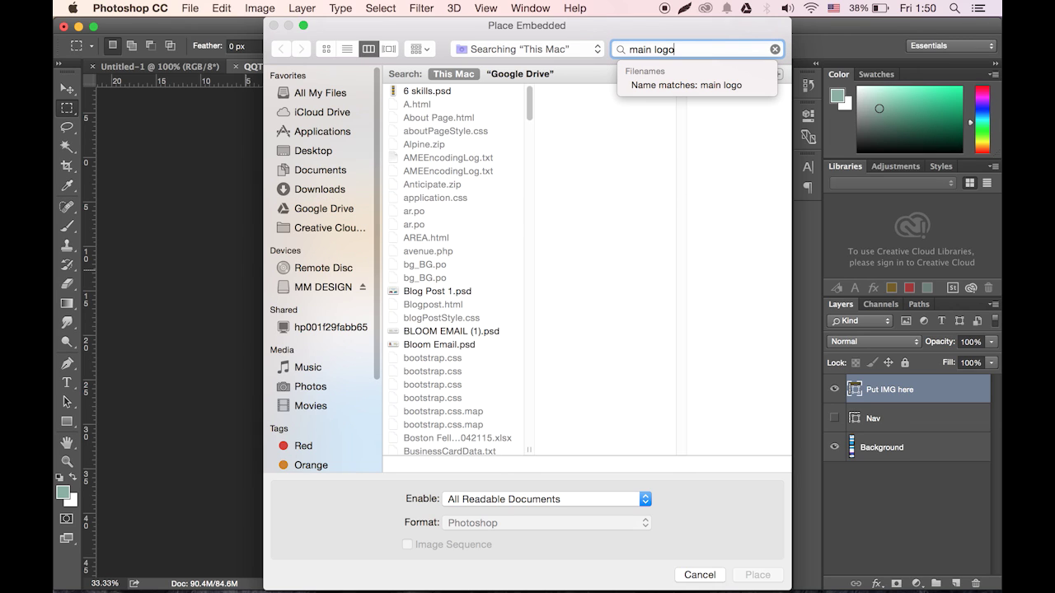
key("Return")
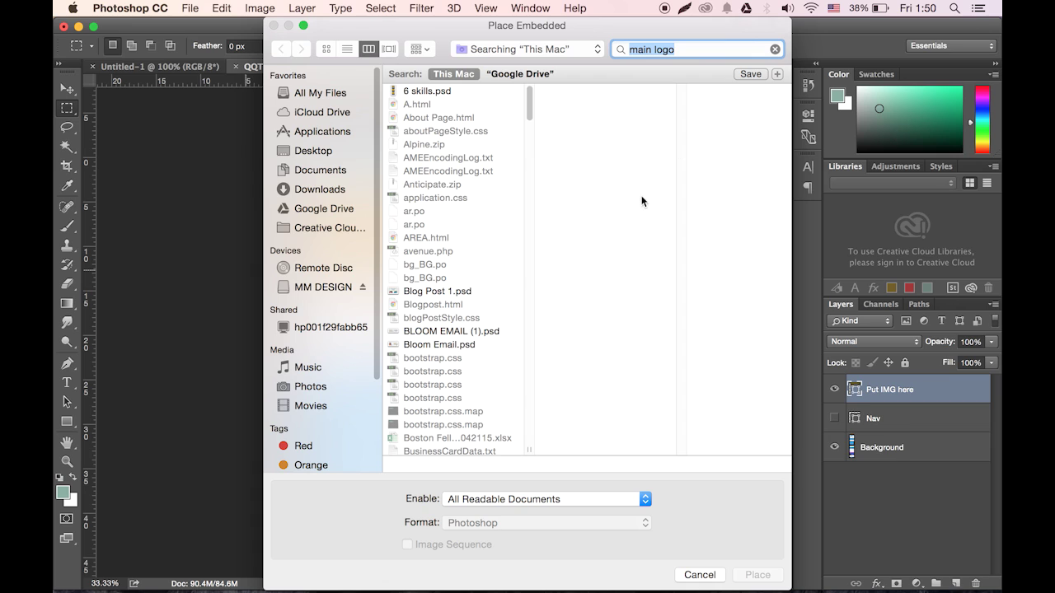
scroll(475, 339, "down", 20)
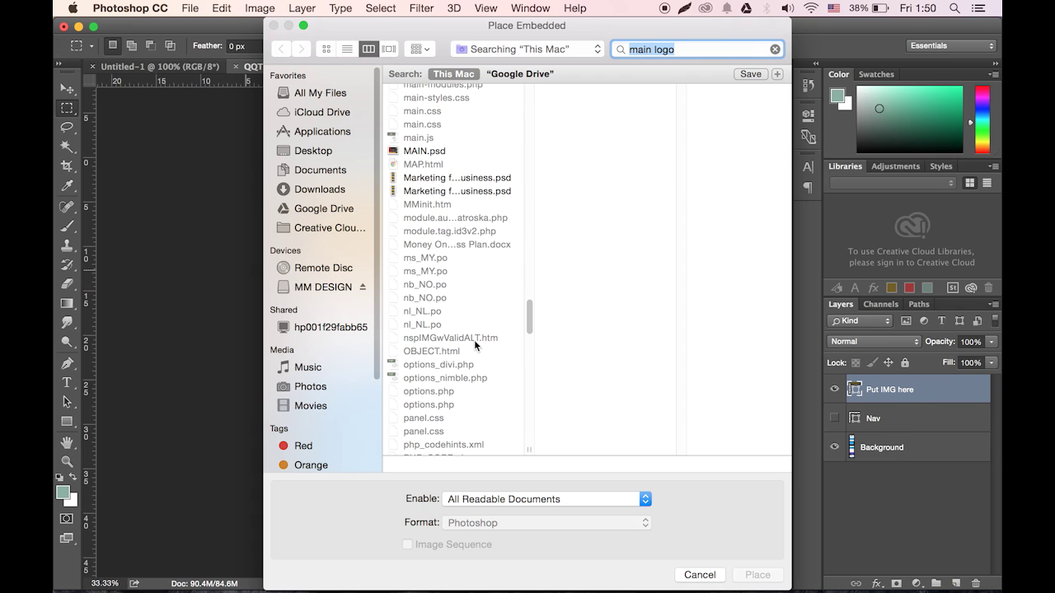
scroll(474, 340, "up", 5)
left_click(433, 228)
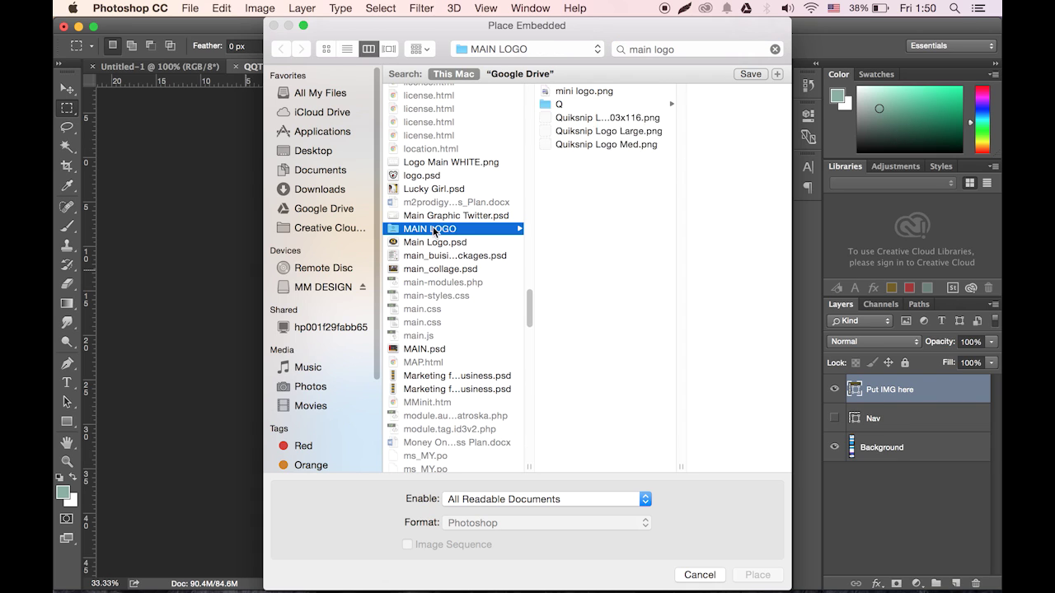
Preview the Quiksnip logo files and choose Logo design 532x412.png from the Q subfolder.
left_click(605, 132)
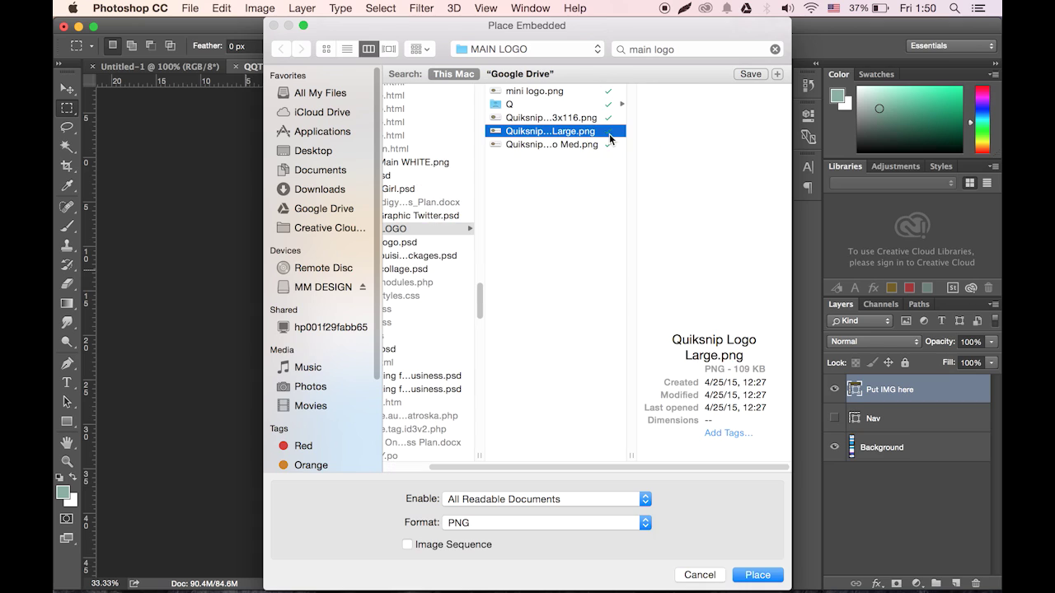
left_click(577, 144)
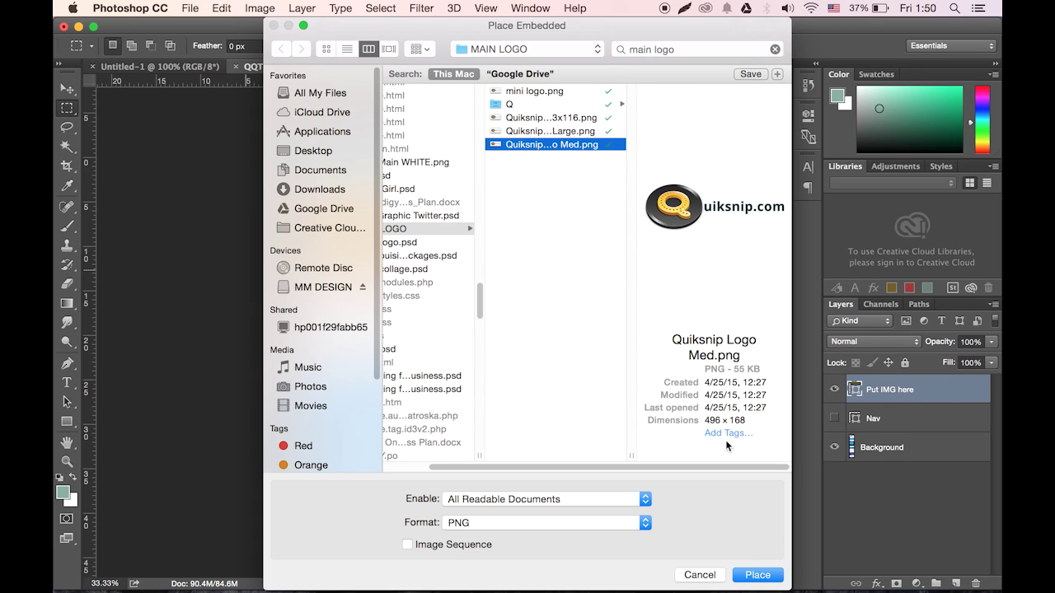
left_click(532, 105)
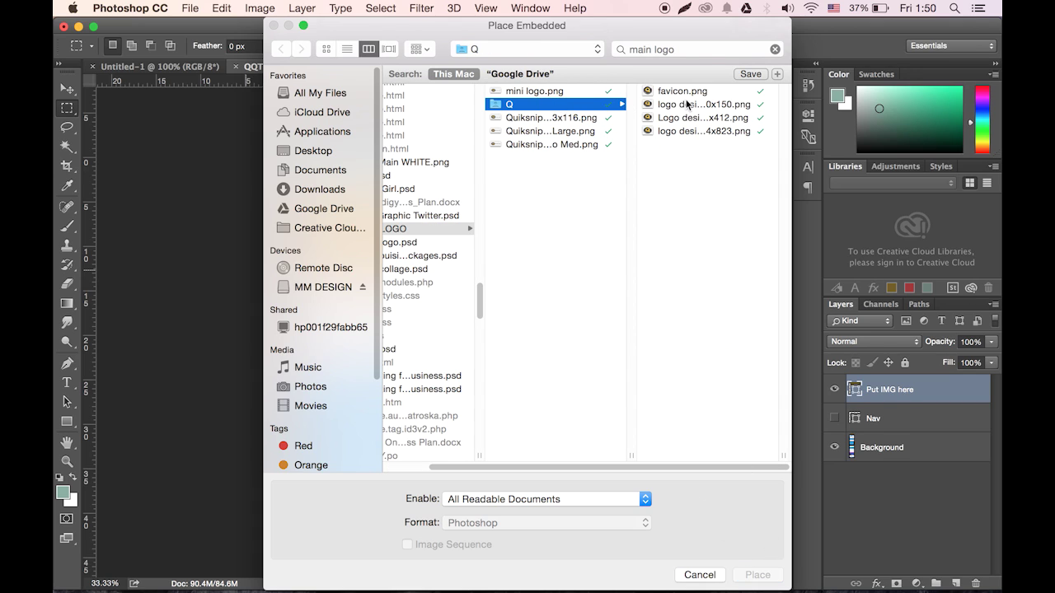
left_click(669, 104)
left_click(587, 118)
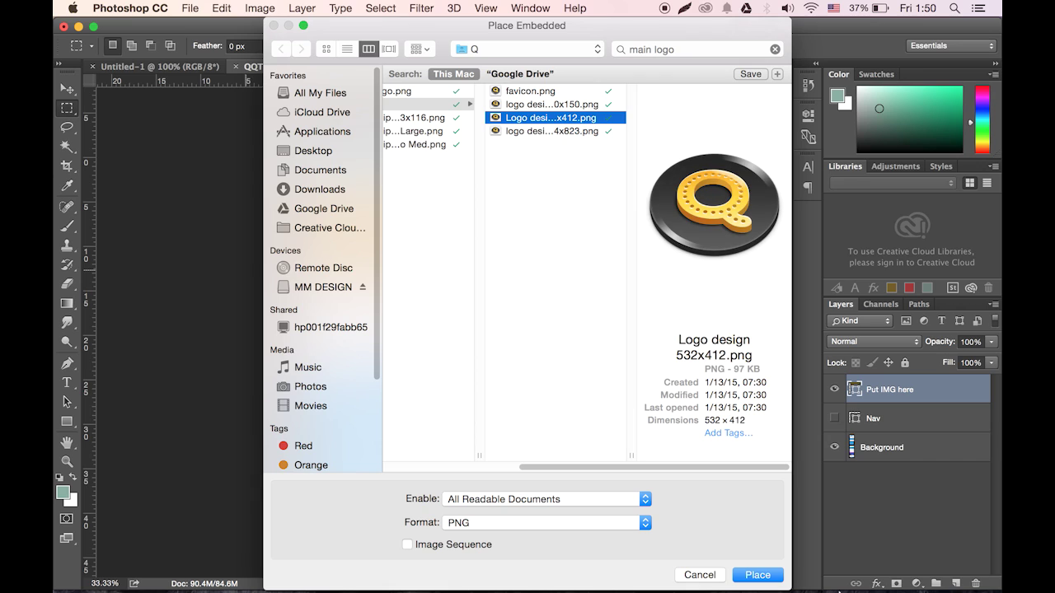
left_click(772, 579)
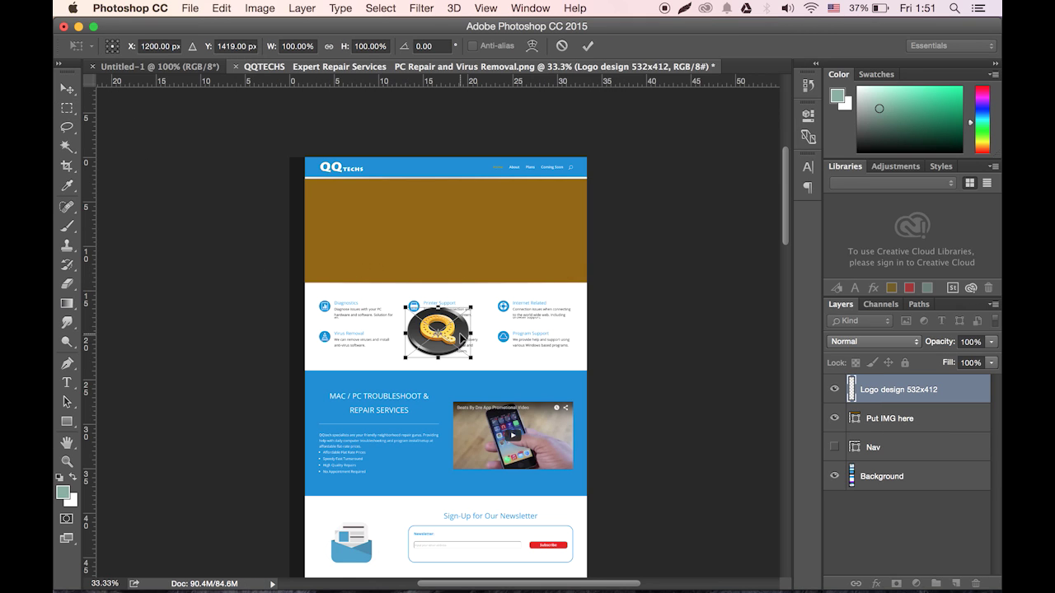
left_click_drag(462, 338, 359, 186)
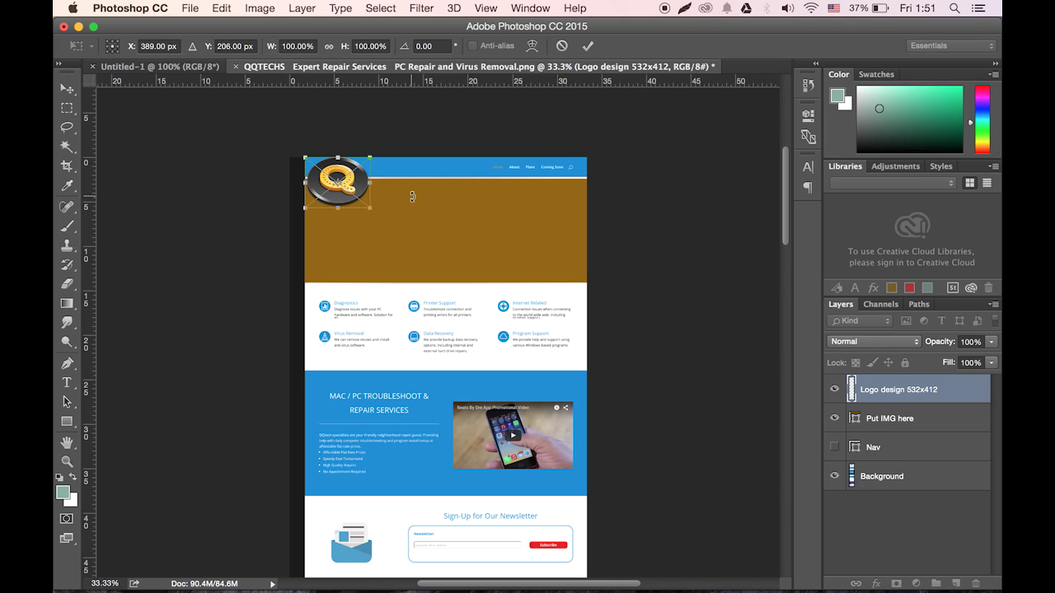
key("Escape")
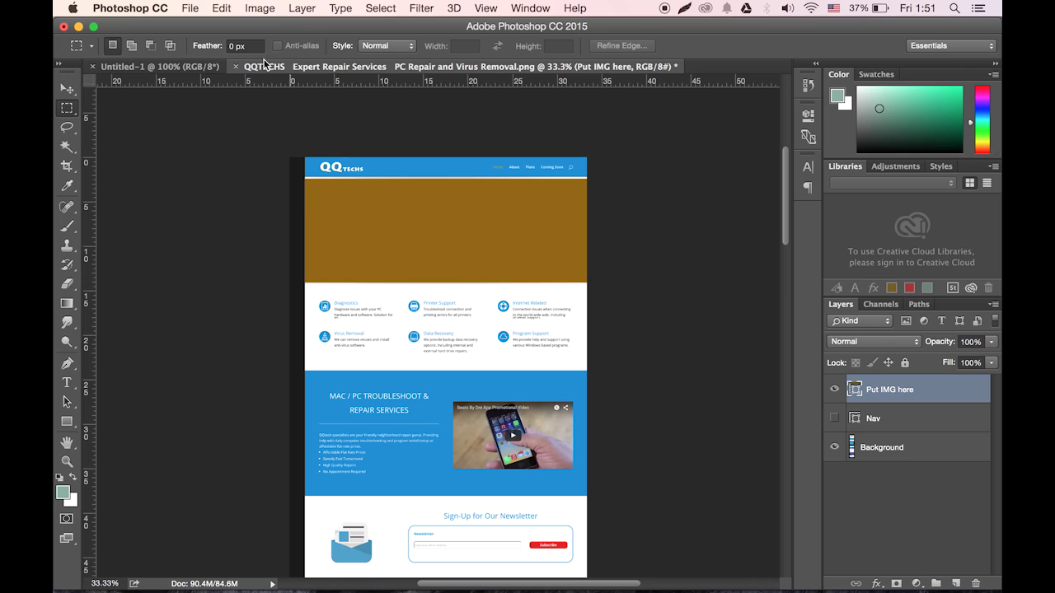
Place Logo design 532x412.png from the Q folder as an embedded image.
left_click(172, 8)
mouse_move(192, 18)
left_click(281, 281)
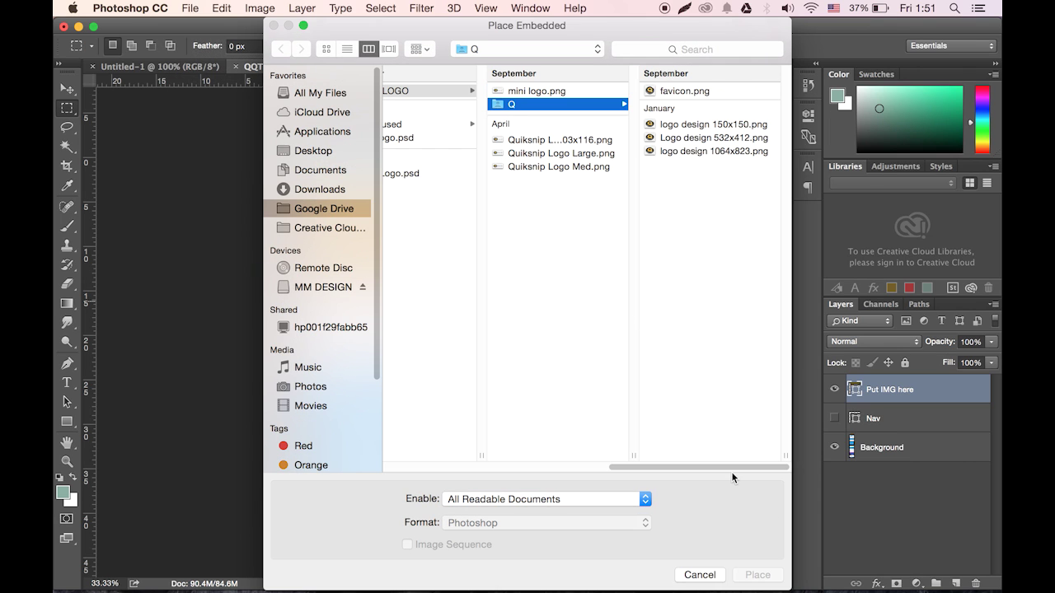
mouse_move(723, 468)
left_mouse_down()
mouse_move(690, 468)
mouse_move(703, 472)
left_mouse_up()
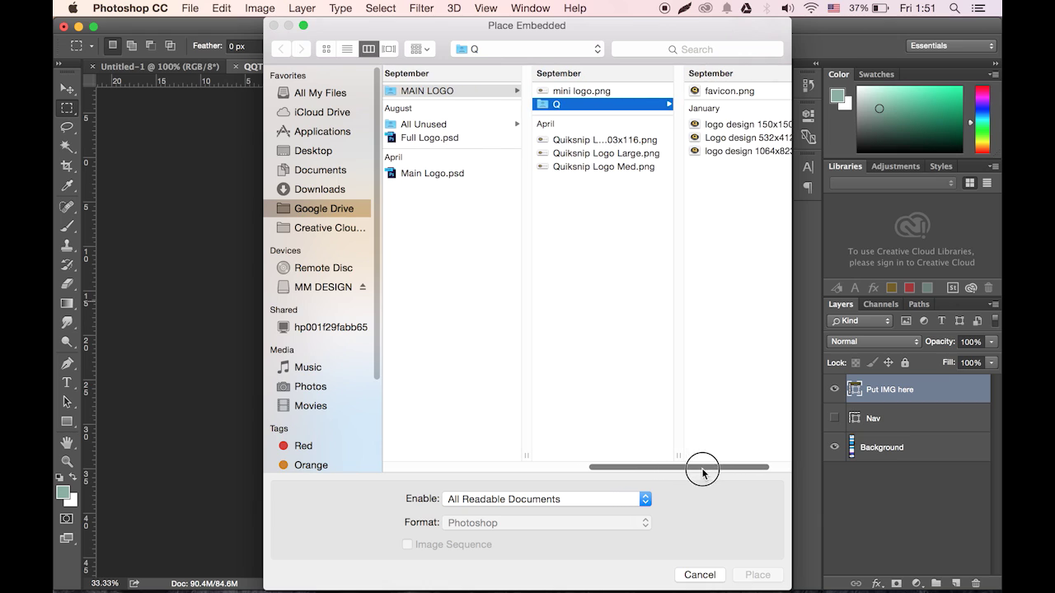
left_click(716, 138)
left_click(746, 576)
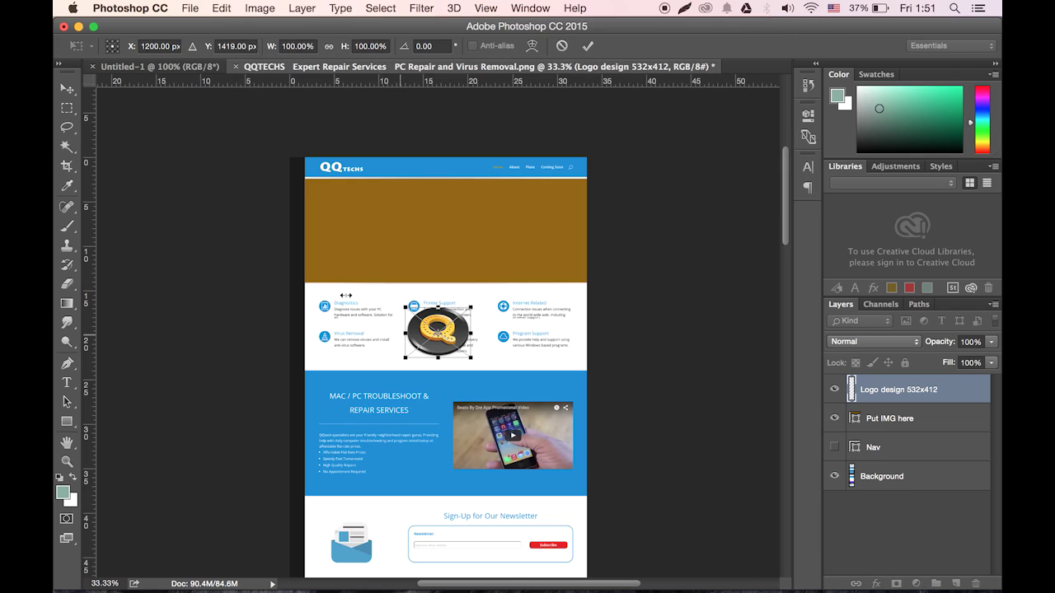
Scale the placed logo proportionally to about 32.5% and position it over the QQ letters in the navigation bar, applying the transformation.
left_click_drag(472, 356, 360, 204)
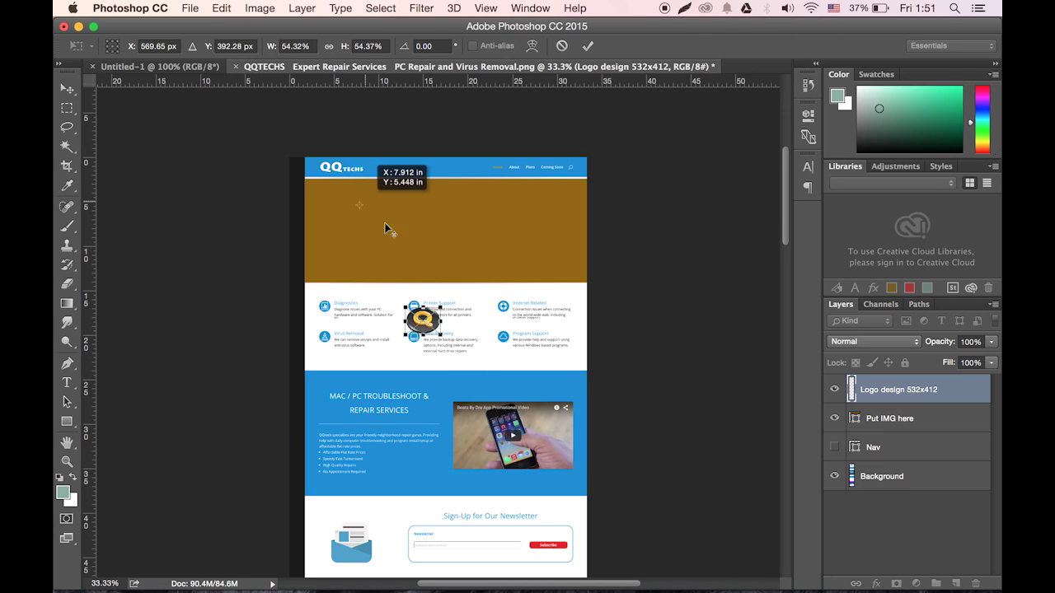
left_click_drag(413, 303, 344, 175)
key("super+equal")
key("super+equal")
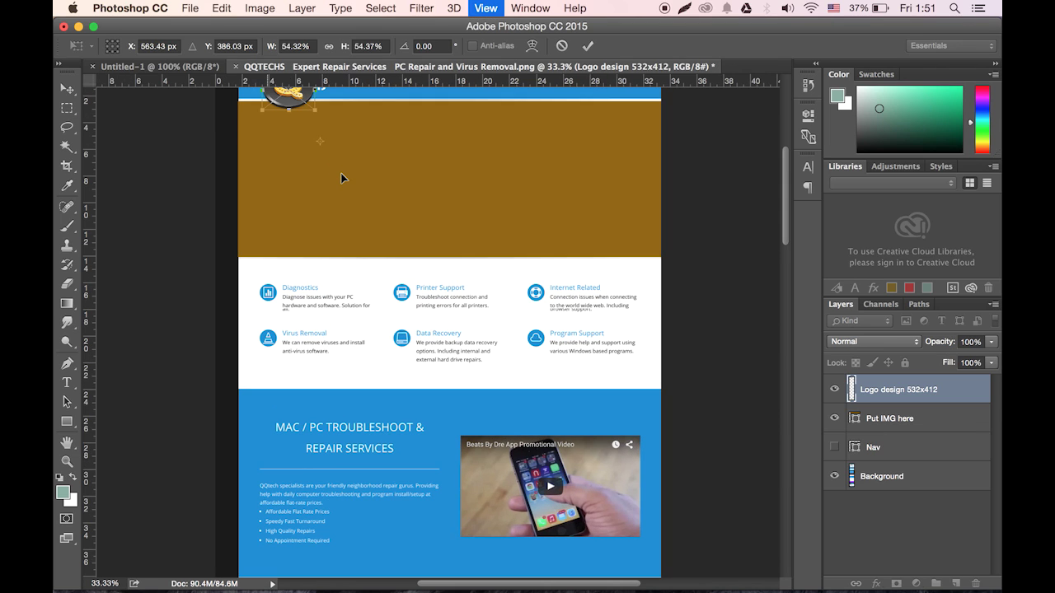
scroll(342, 231, "up", 10)
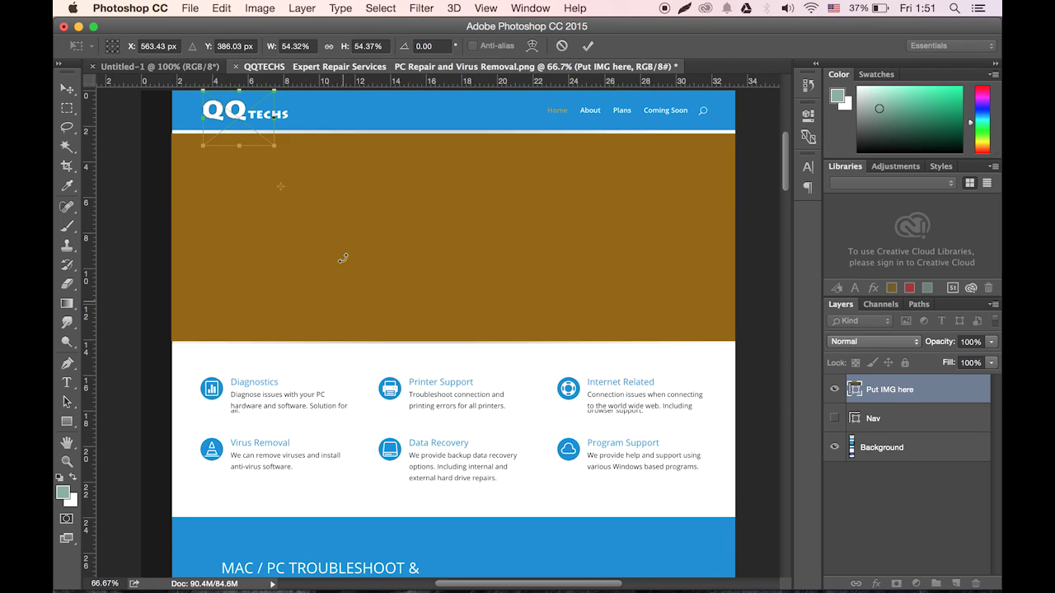
scroll(343, 257, "up", 4)
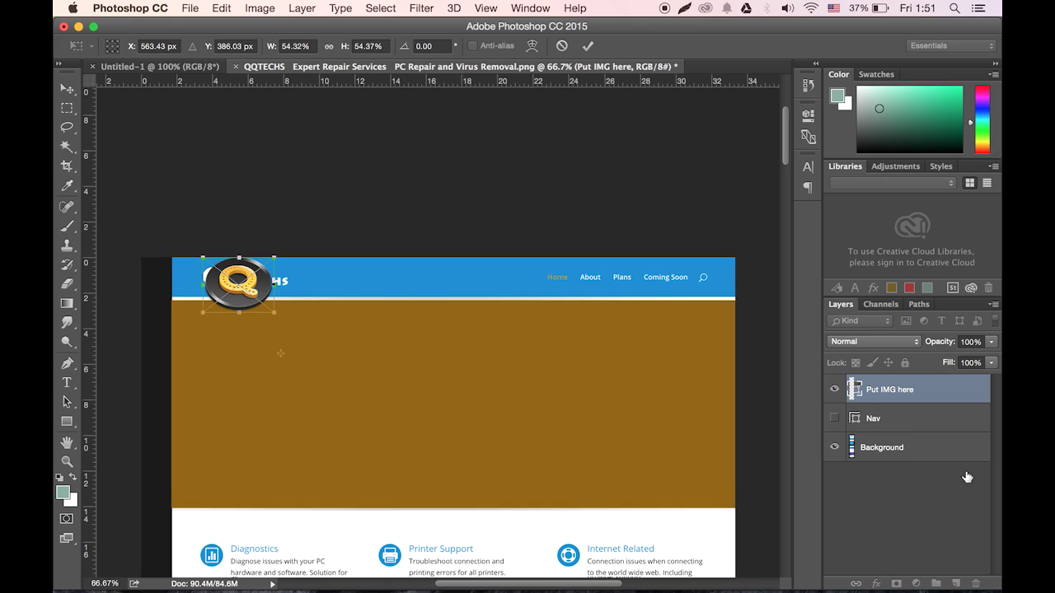
left_click_drag(278, 311, 236, 273)
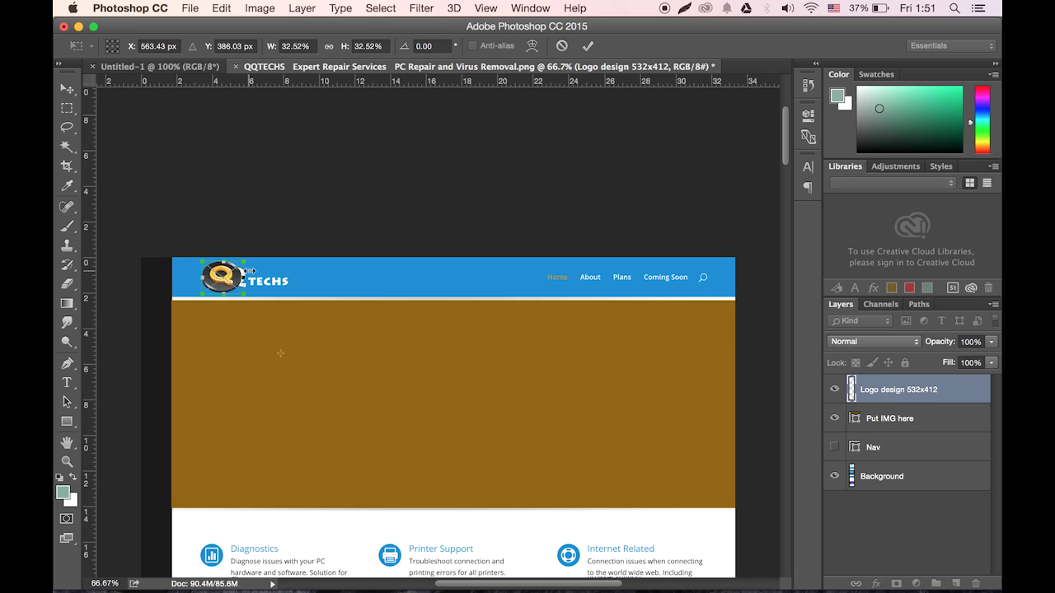
left_click(70, 132)
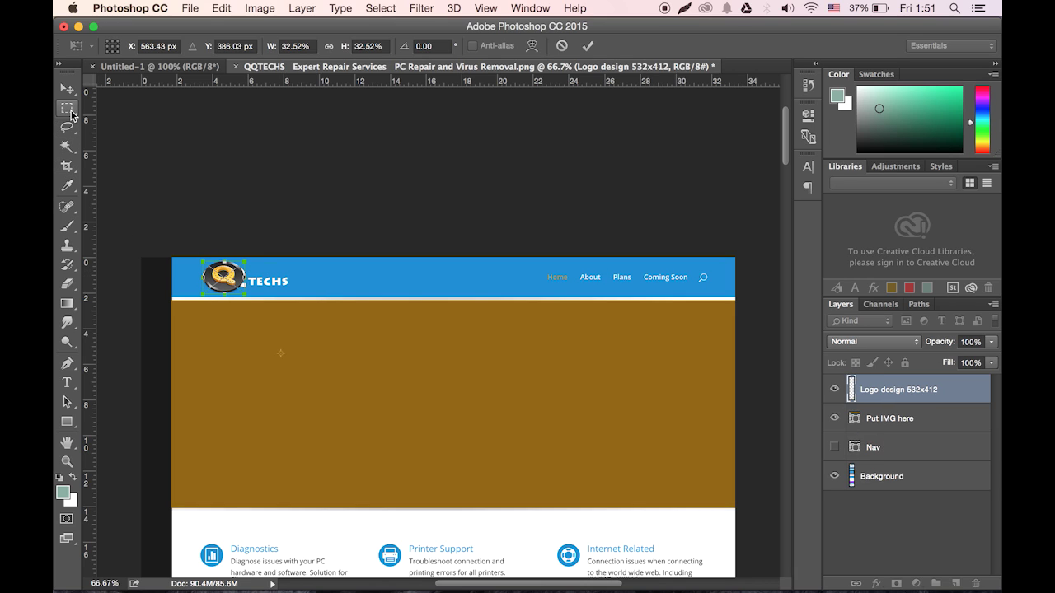
left_click(656, 224)
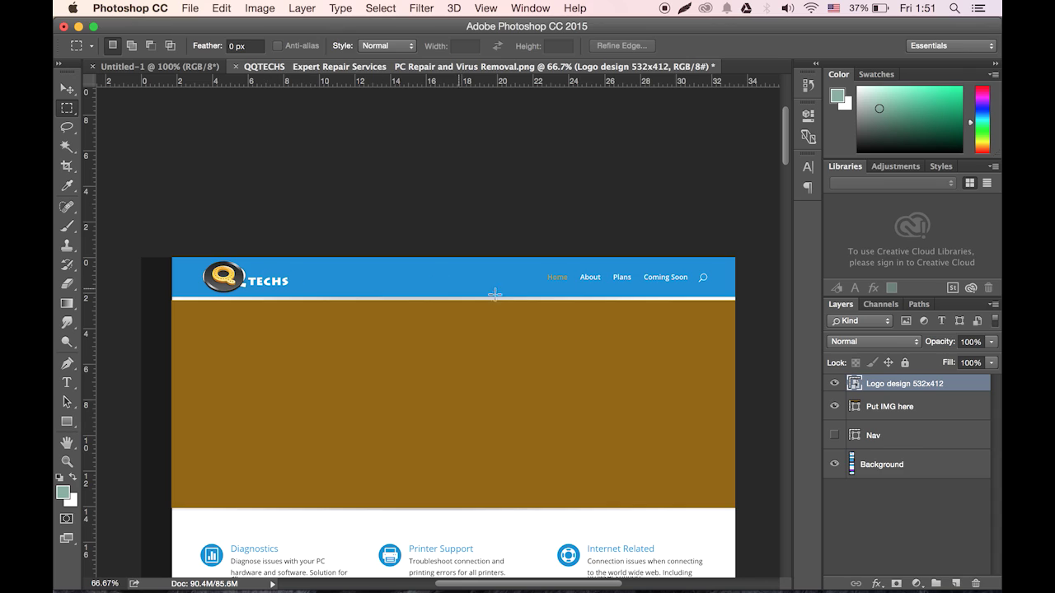
Rename the placed logo's layer as Change Logo.
double_click(917, 385)
type("Q")
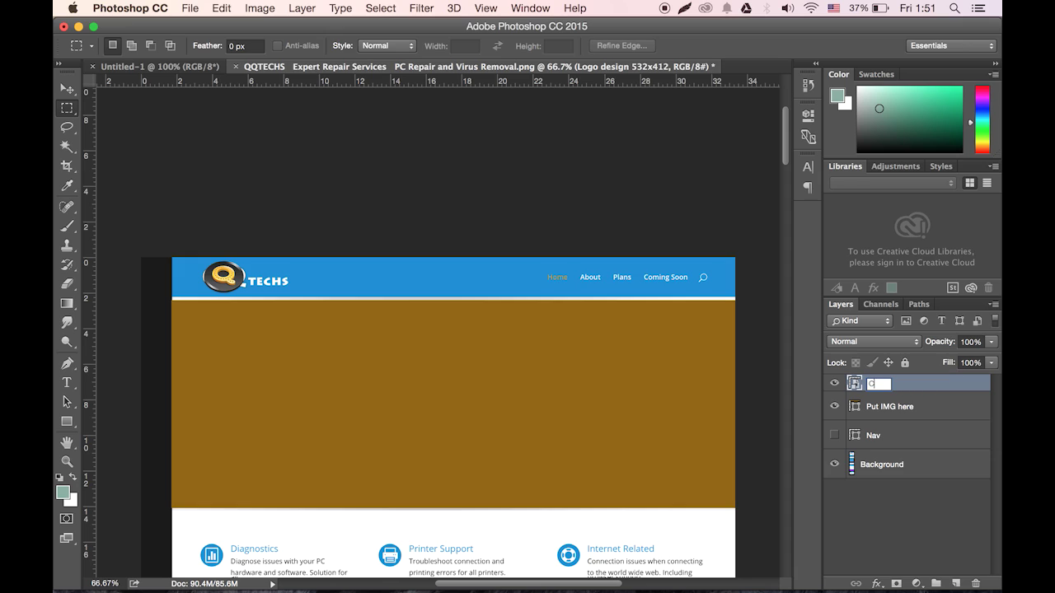
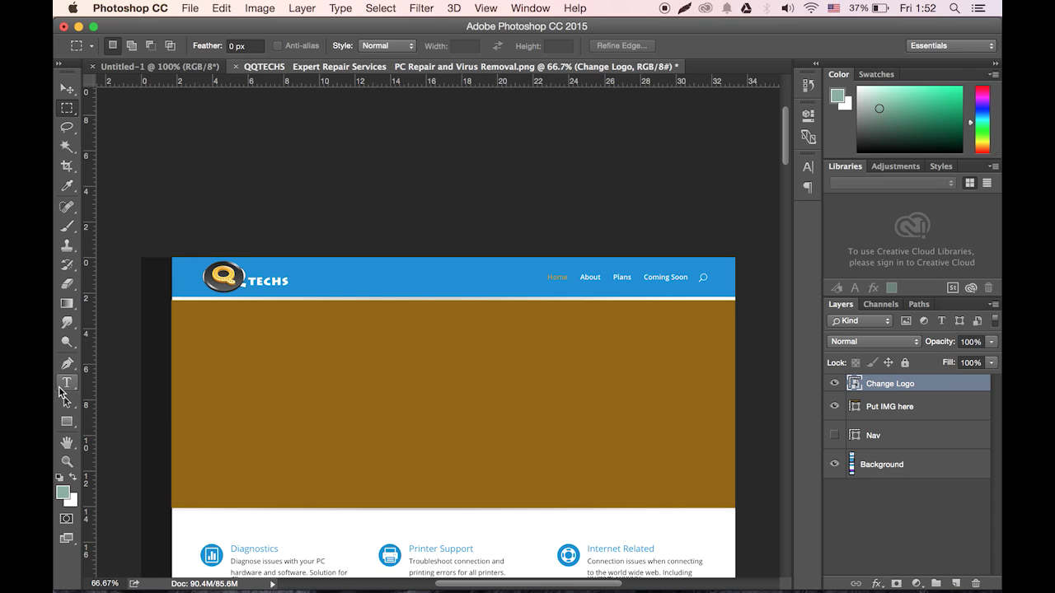
Create a horizontal text box just above the Home link in the navigation bar and enter Home.
left_click(64, 394)
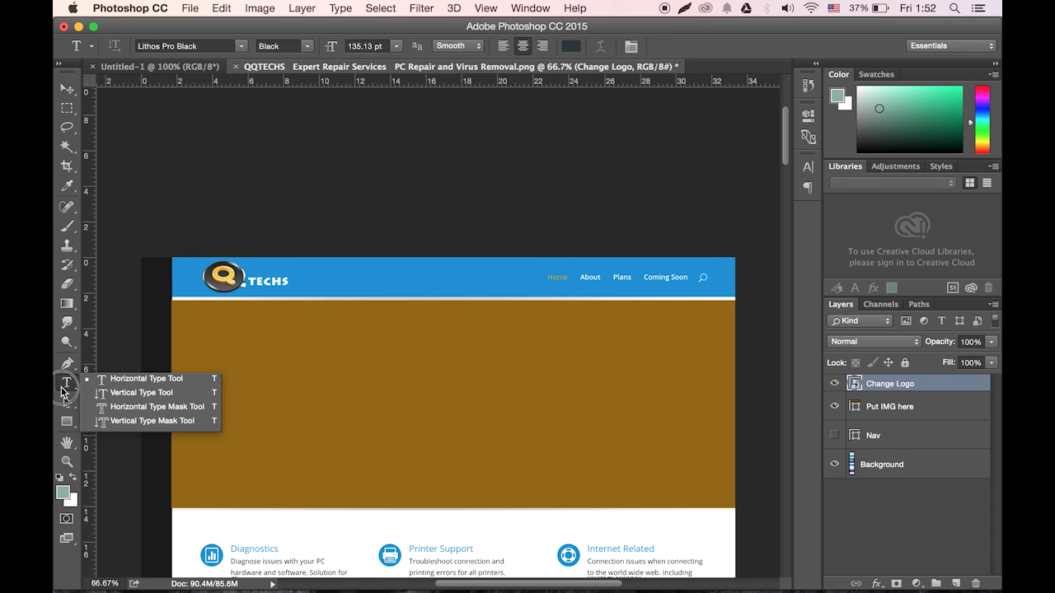
left_click(133, 382)
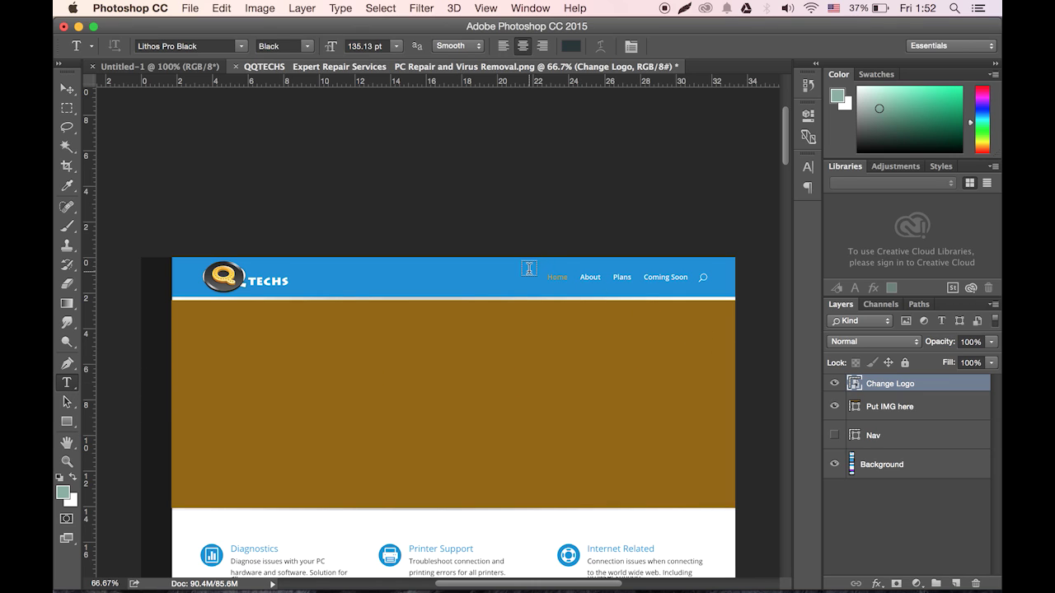
left_click_drag(517, 261, 572, 278)
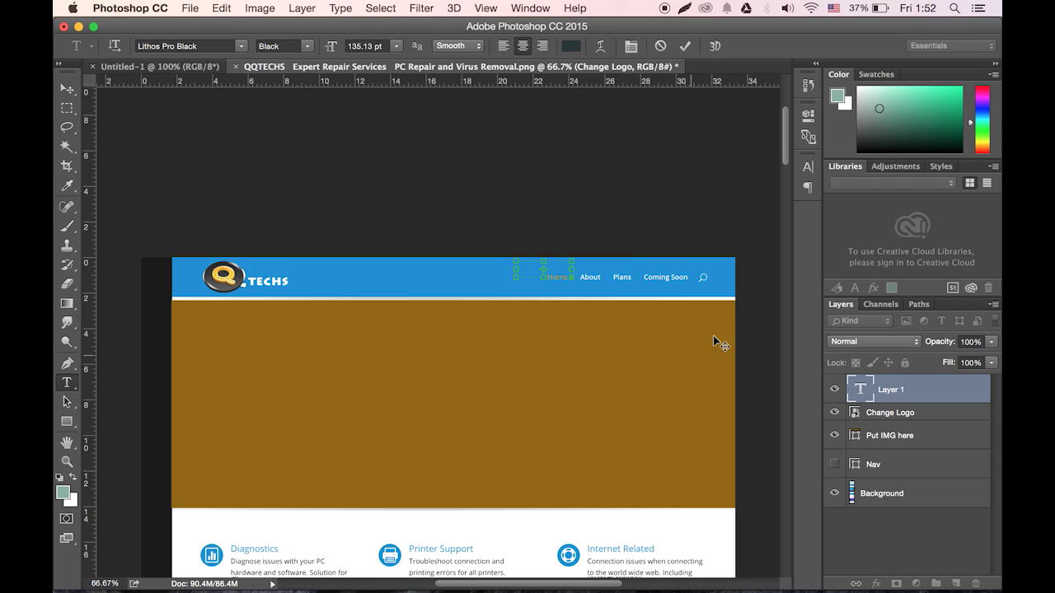
Set the Home text to 18 pt and its color to white (ffffff).
left_click(395, 47)
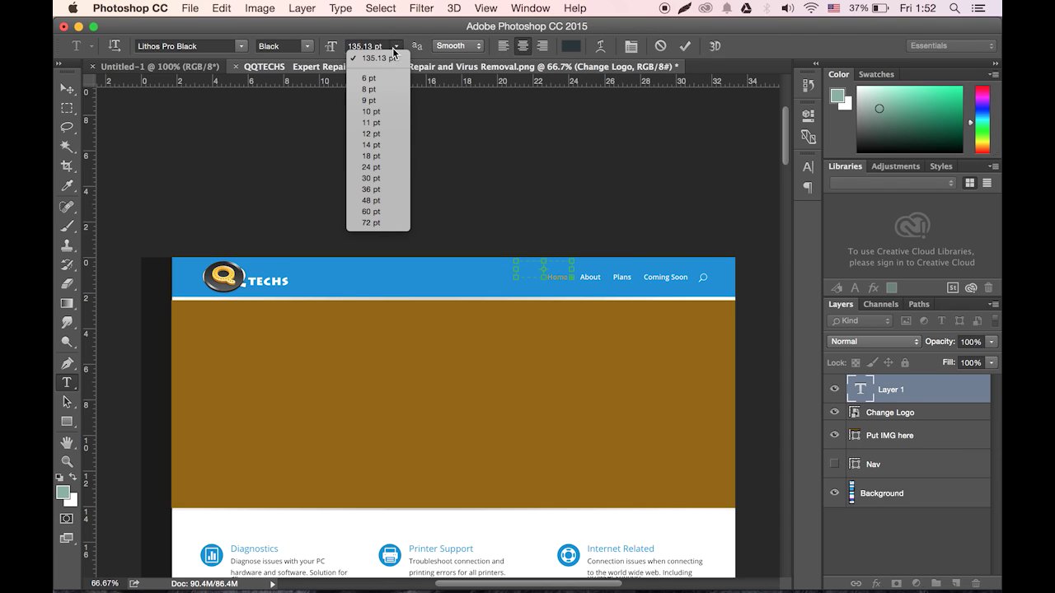
left_click(371, 156)
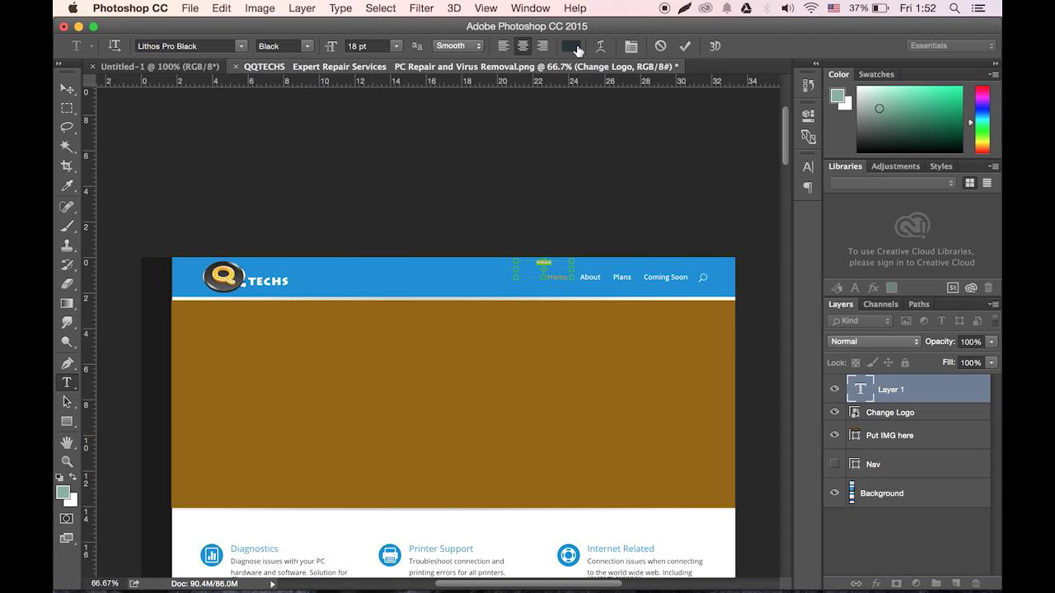
left_click(570, 46)
left_click_drag(395, 236, 221, 63)
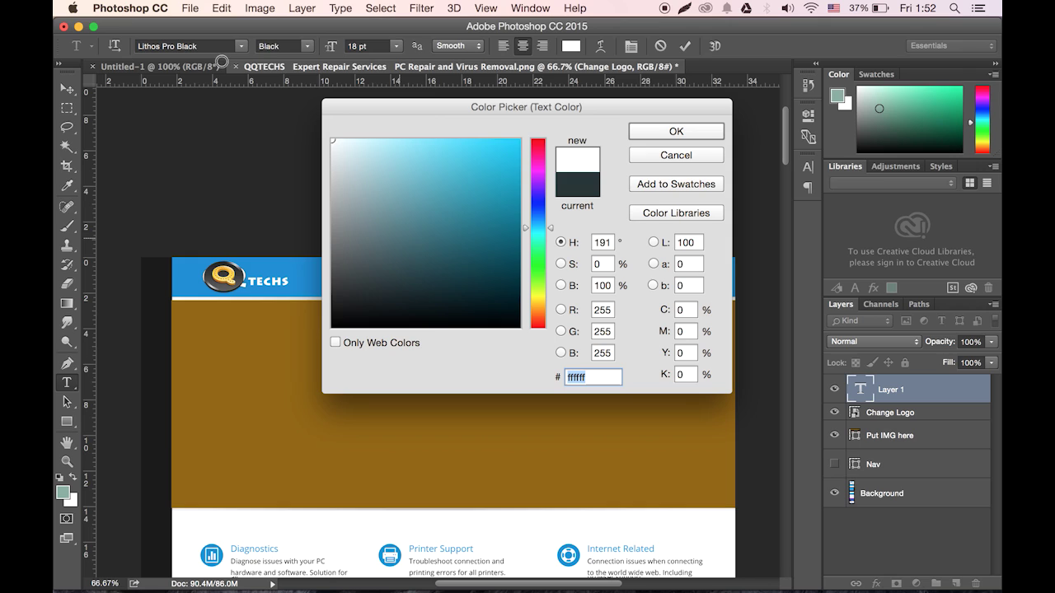
left_click(676, 131)
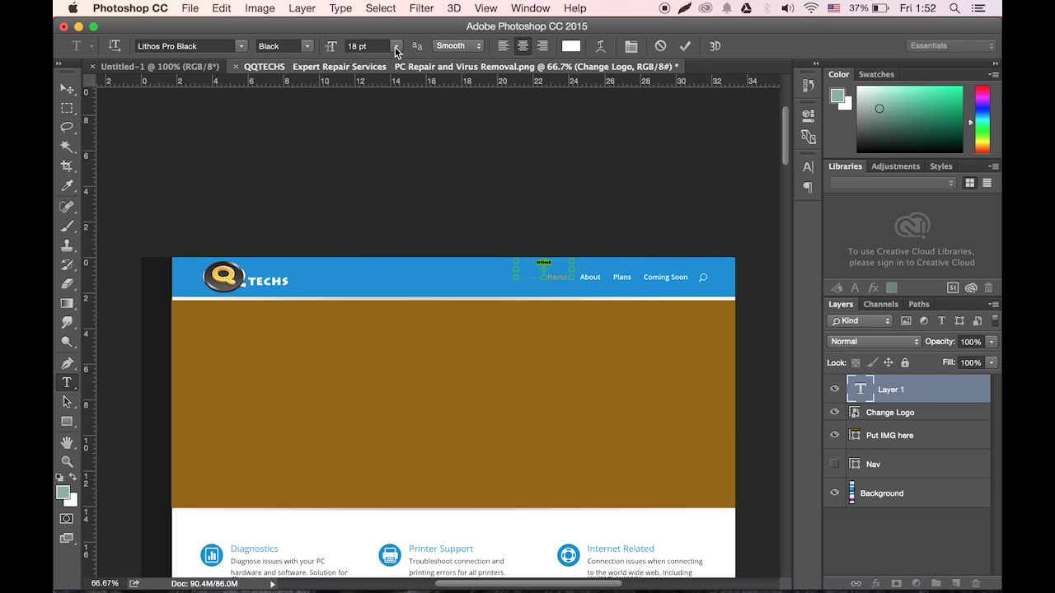
Set the Home text size to 40 pt.
left_click_drag(329, 51, 345, 53)
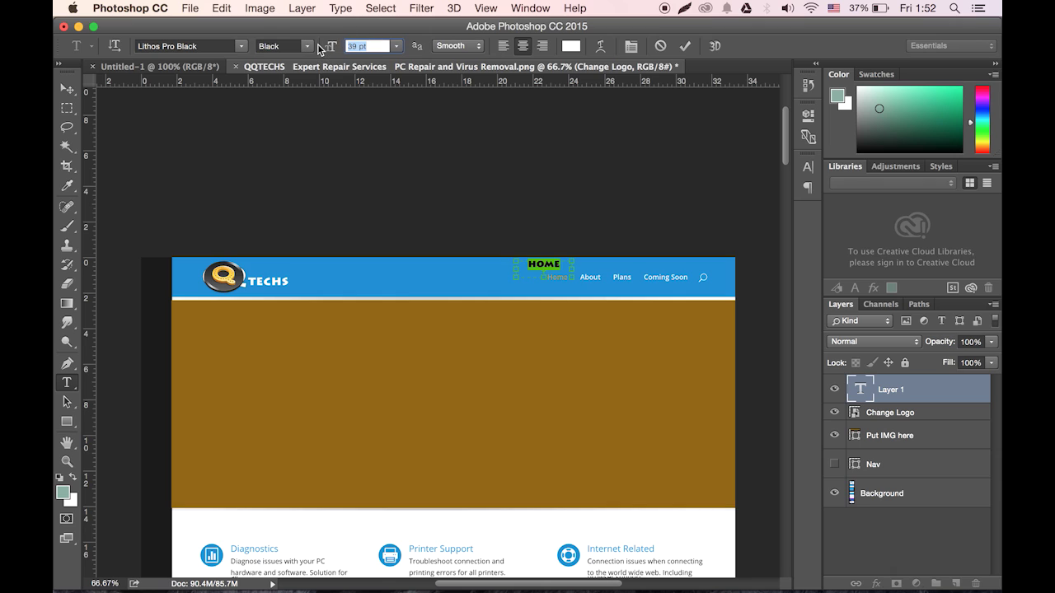
left_click(368, 47)
key("BackSpace")
key("BackSpace")
key("BackSpace")
key("BackSpace")
key("BackSpace")
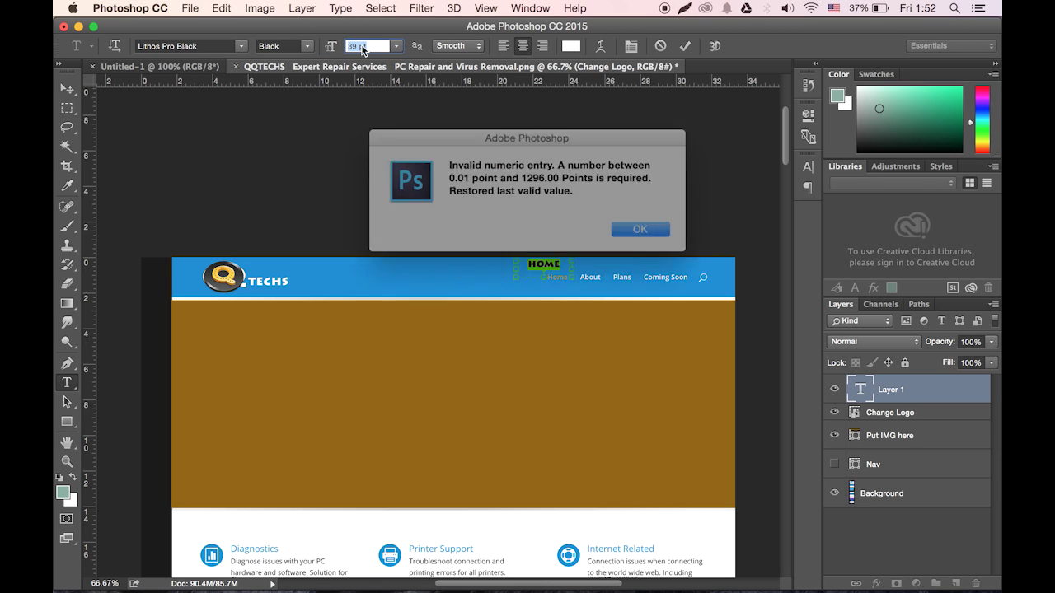
key("Return")
left_click(631, 230)
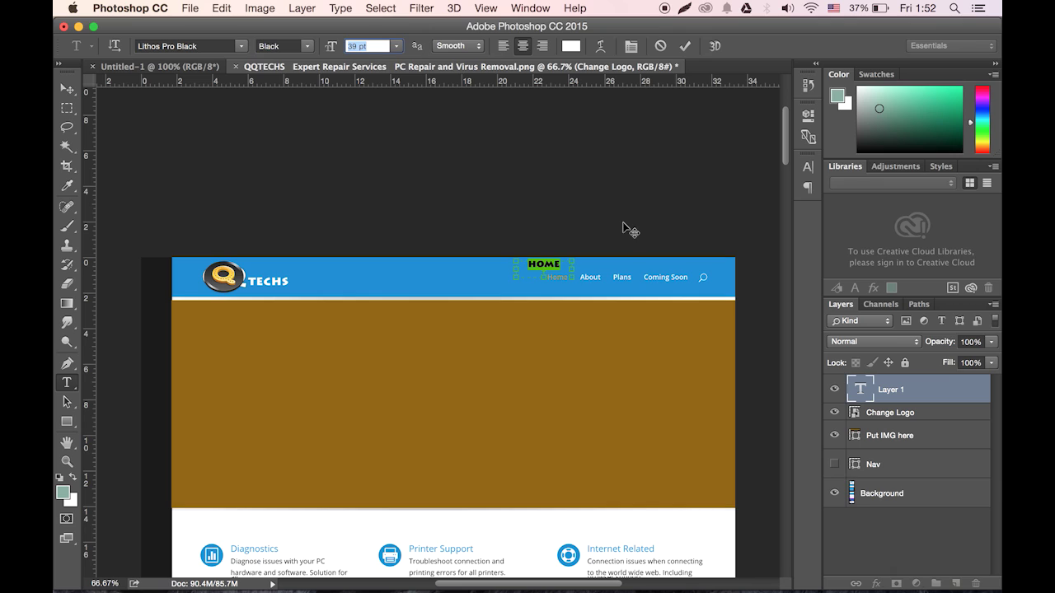
type("40")
key("Return")
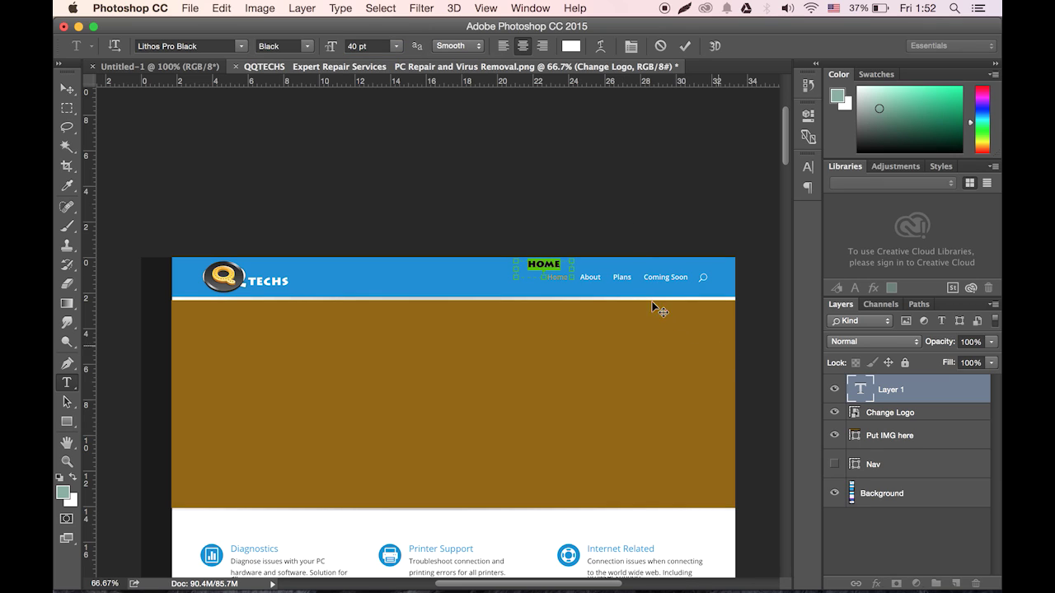
Widen the text box to the search icon, left-align it, and add ABOUT, SERVICES and CONTACT after HOME.
left_click_drag(574, 271, 711, 277)
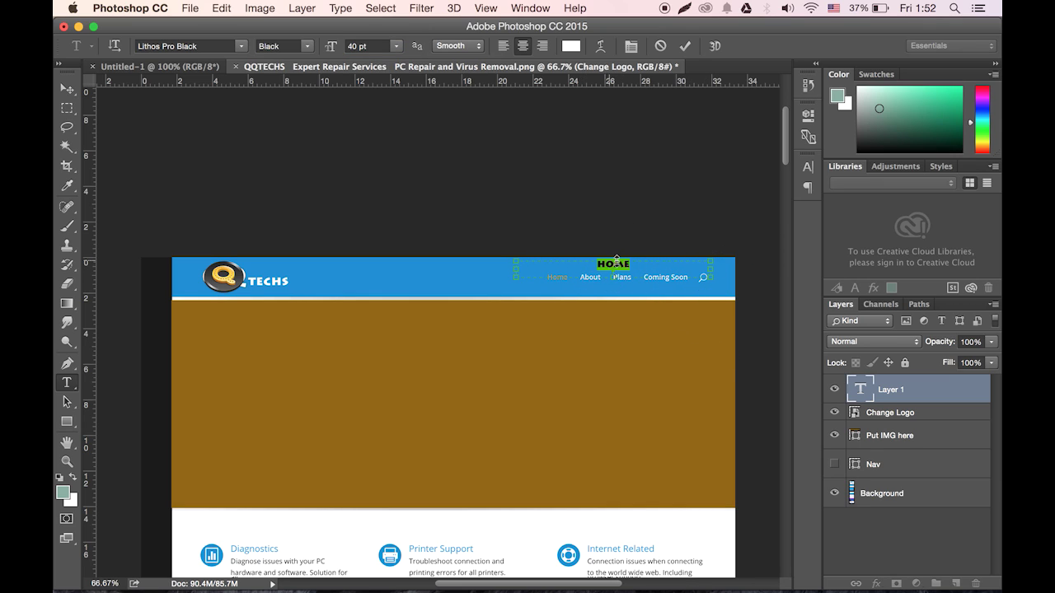
left_click(511, 48)
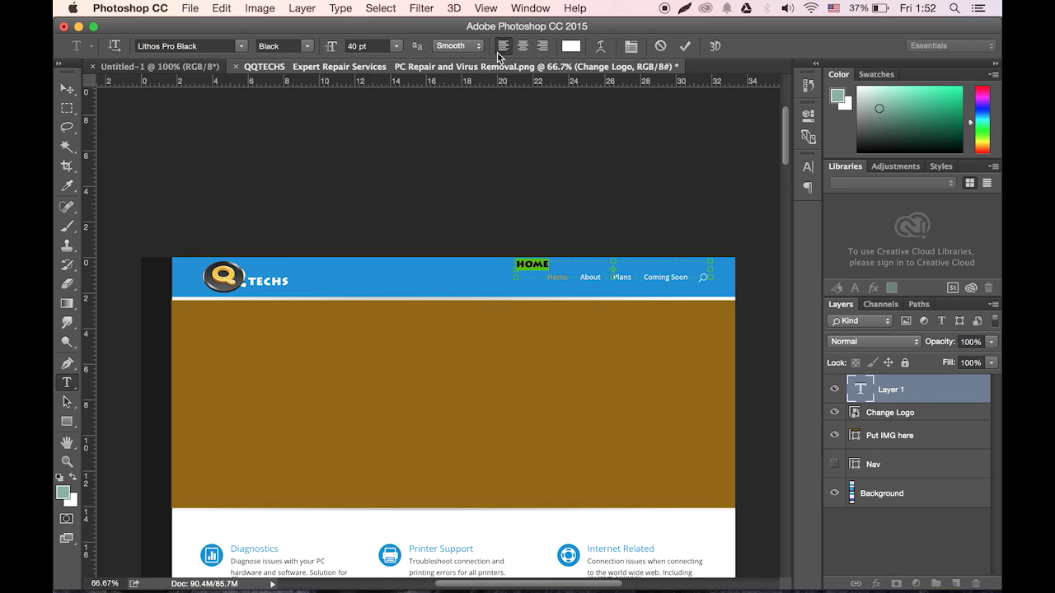
left_click(556, 262)
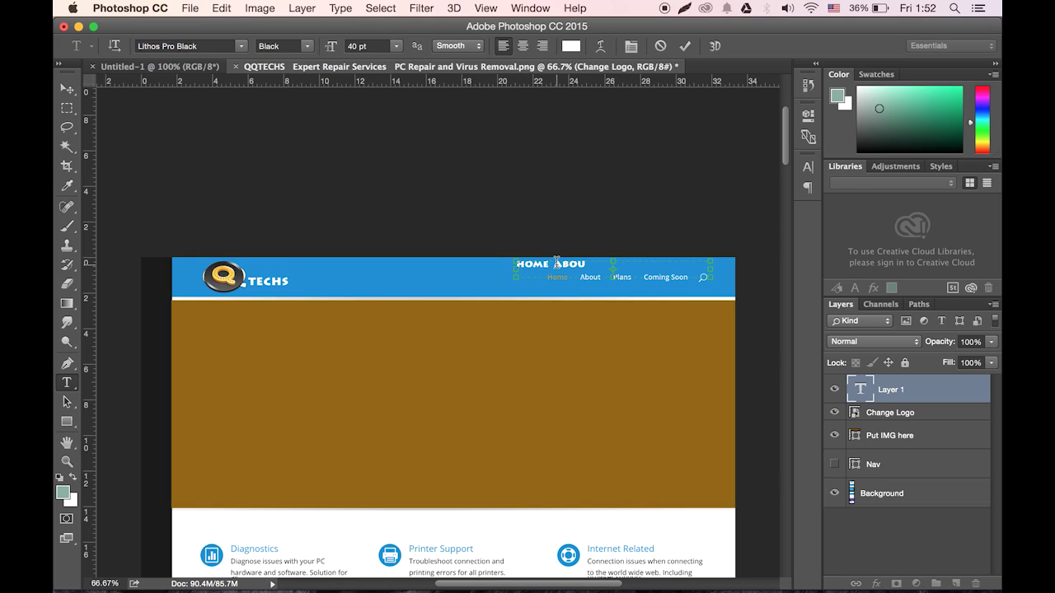
type("ABOUT PLANS")
key("BackSpace")
key("BackSpace")
key("BackSpace")
key("BackSpace")
key("BackSpace")
key("BackSpace")
type("MEDIA")
type("SERVICES")
type(" CONTACT")
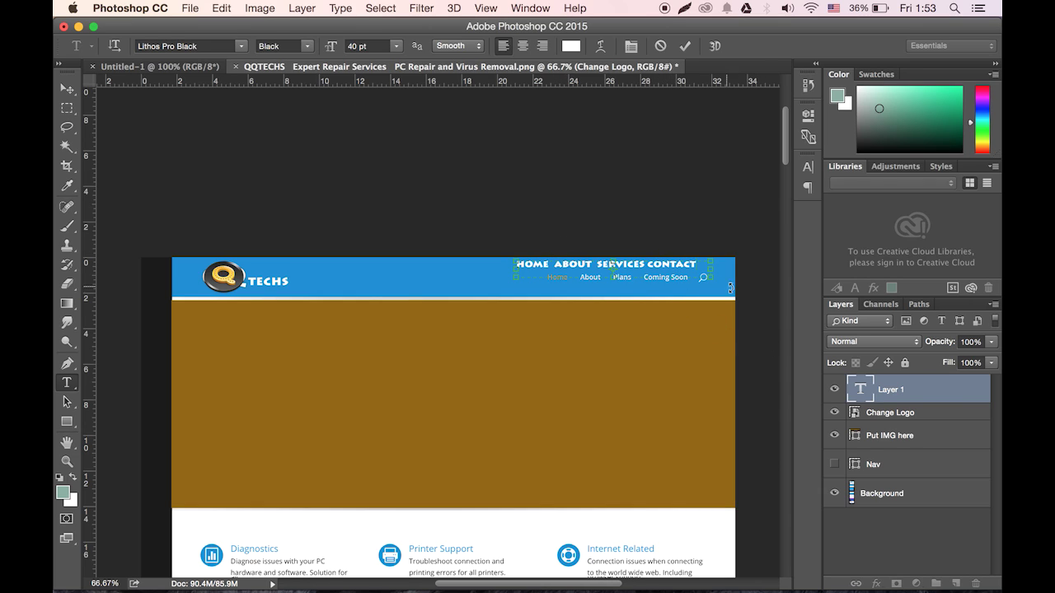
Add extra spaces between the menu words and extend the text box toward the logo so all four fit on one line.
left_click(557, 265)
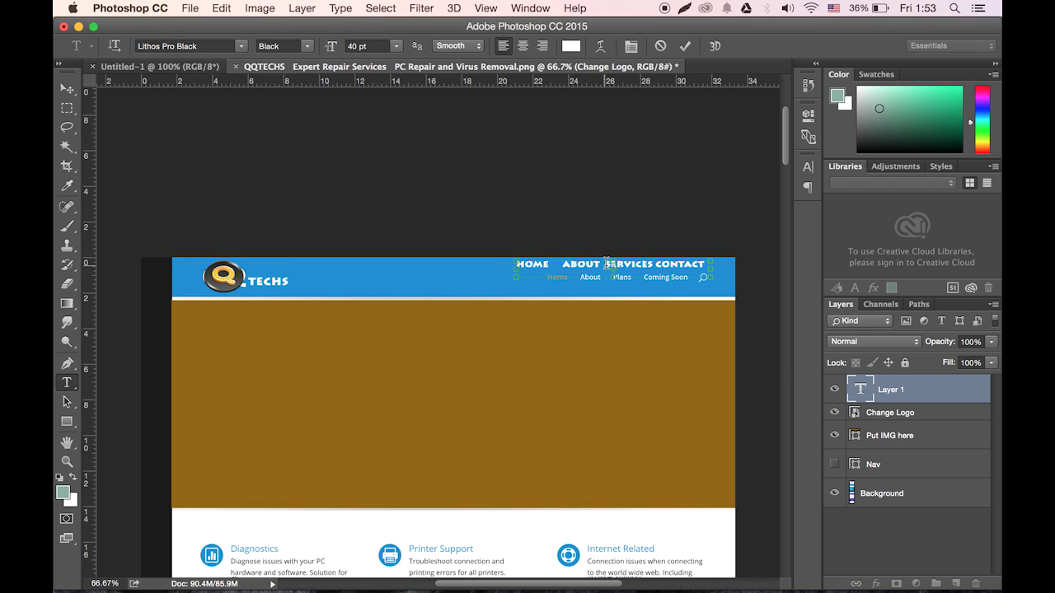
left_click(606, 264)
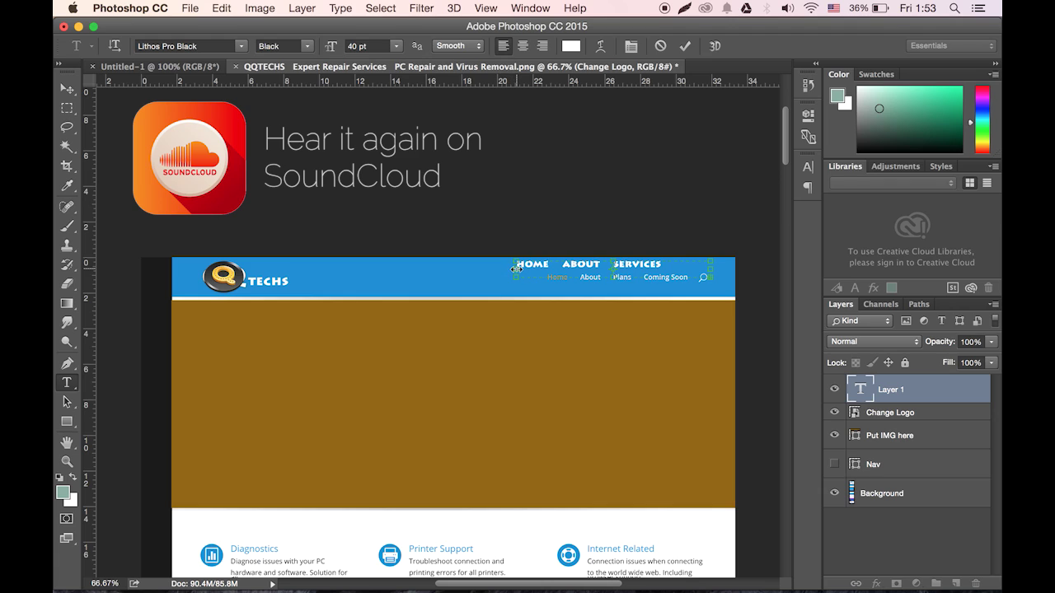
left_click_drag(516, 272, 469, 273)
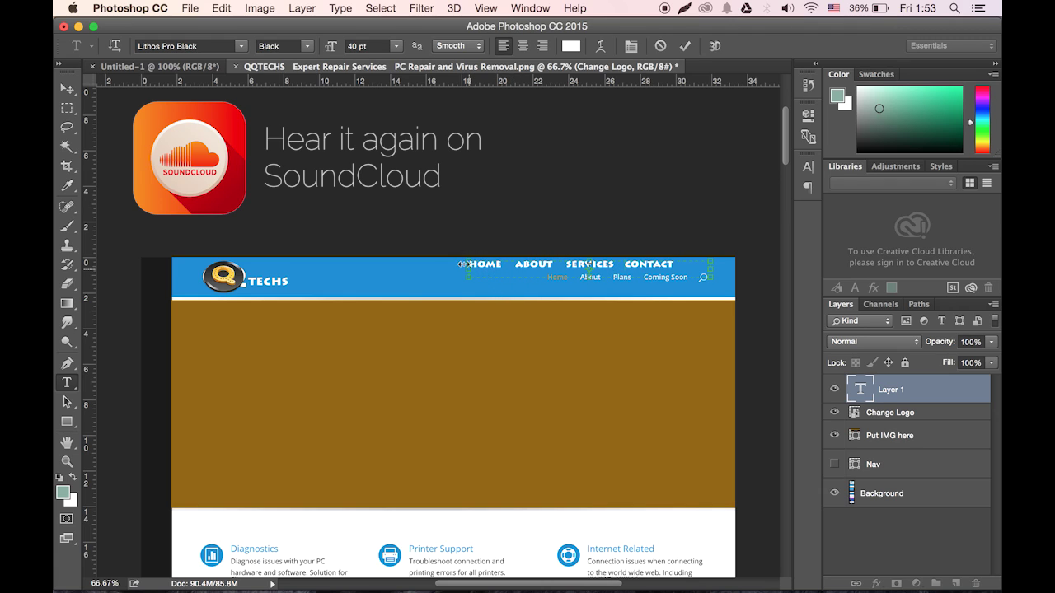
Move the menu text down over the original navigation links and nudge it into vertical alignment with them.
left_click(66, 93)
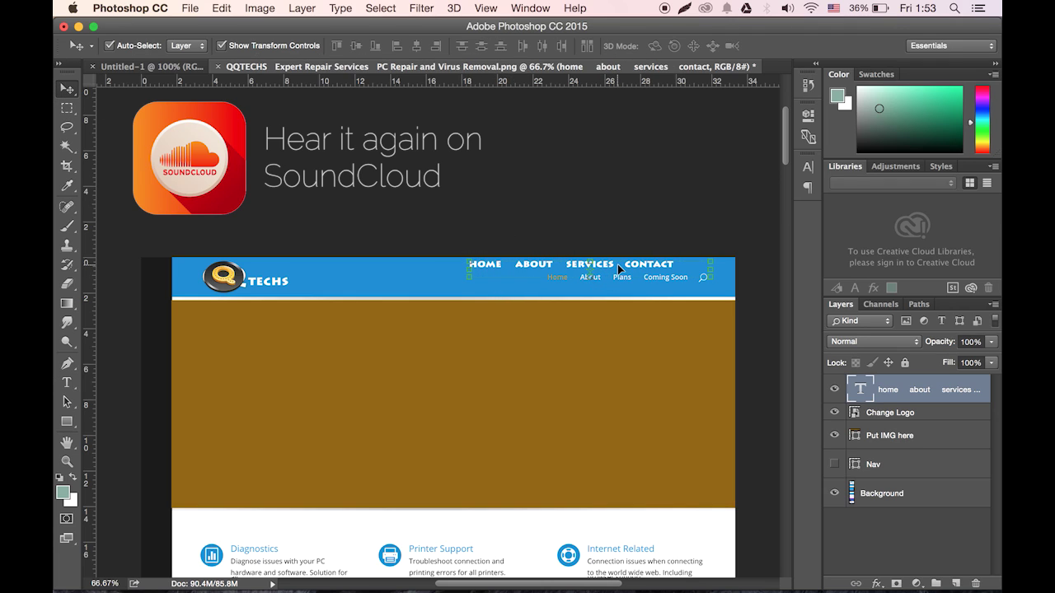
left_click_drag(619, 271, 633, 282)
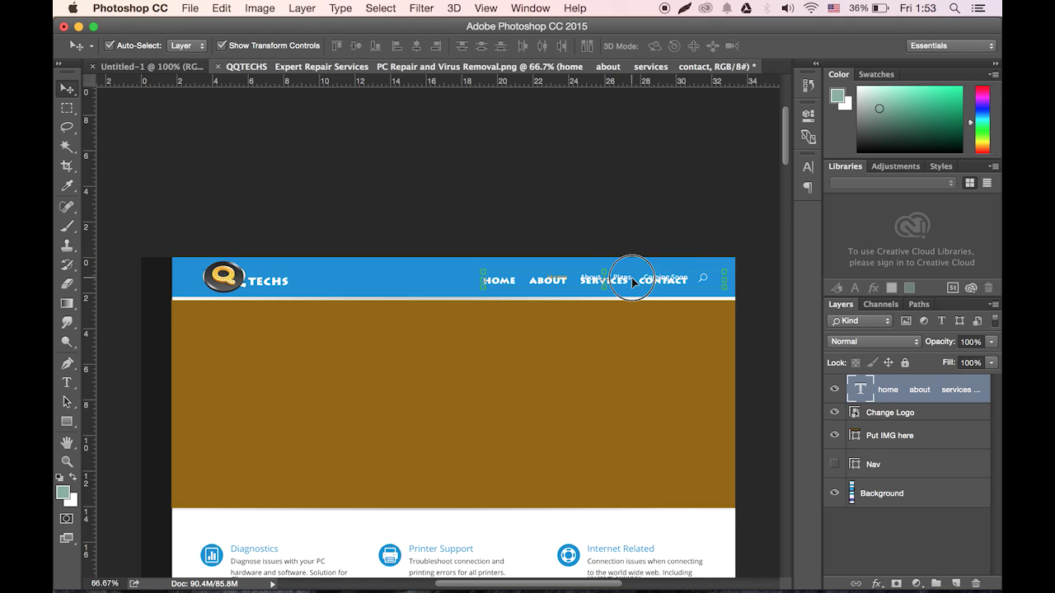
key("Down")
key("Down")
key("Down")
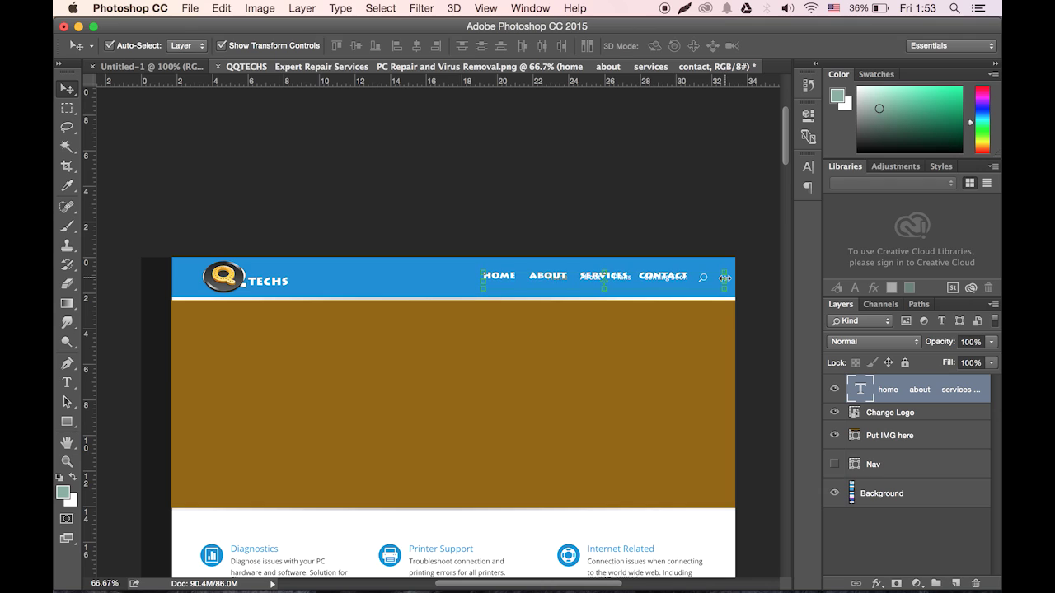
key("Right")
key("Right")
key("Right")
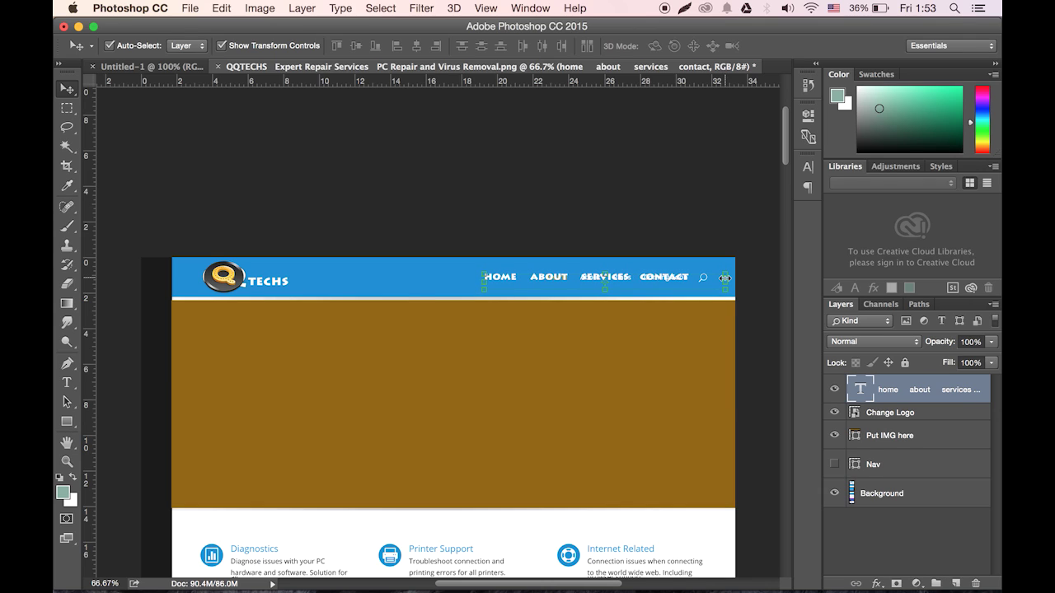
Check the menu text, Change Logo and Put IMG here layers by toggling each one's visibility off and on.
left_click(68, 108)
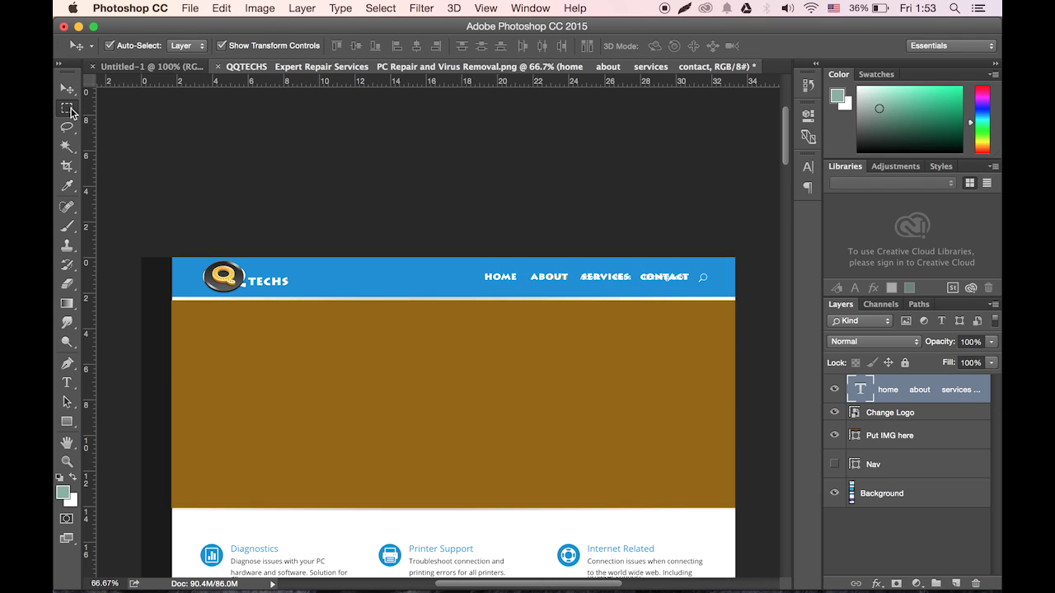
left_click(834, 389)
left_click(834, 389)
left_click(834, 412)
left_click(834, 412)
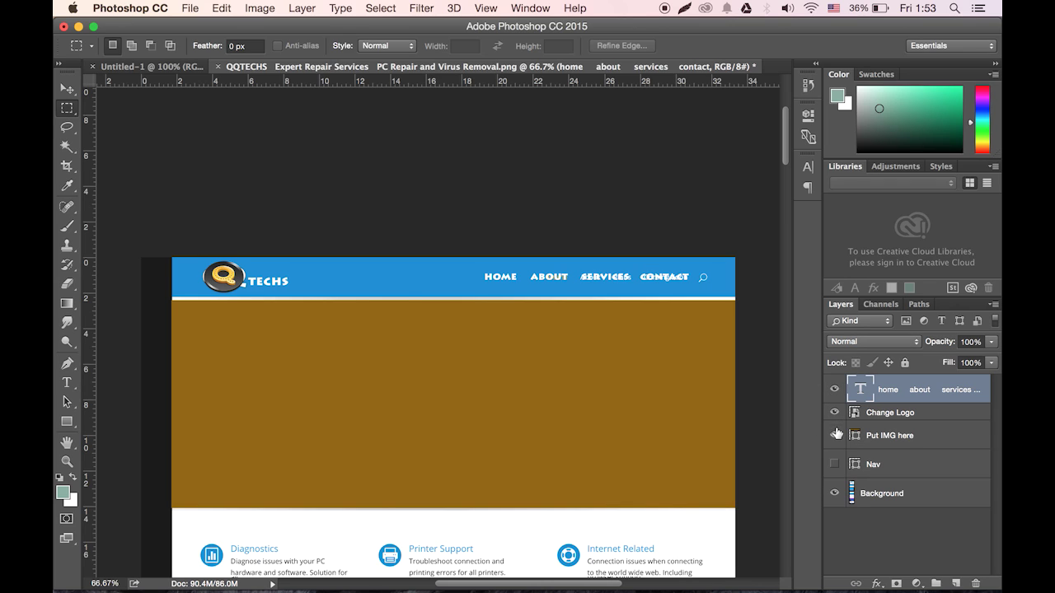
left_click(834, 435)
left_click(834, 435)
left_click(905, 492)
scroll(549, 332, "down", 2)
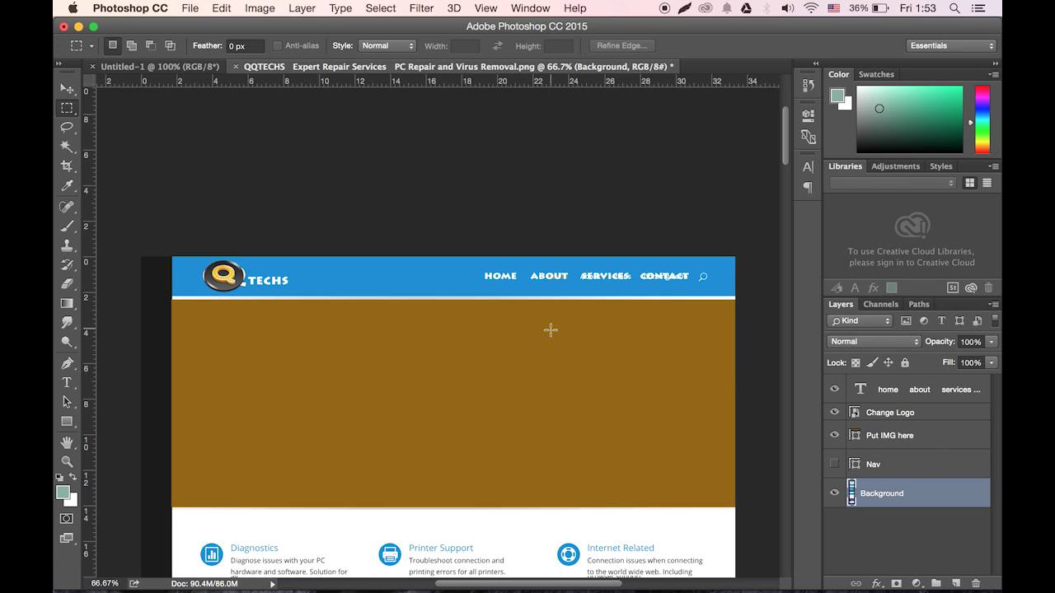
scroll(761, 448, "down", 2)
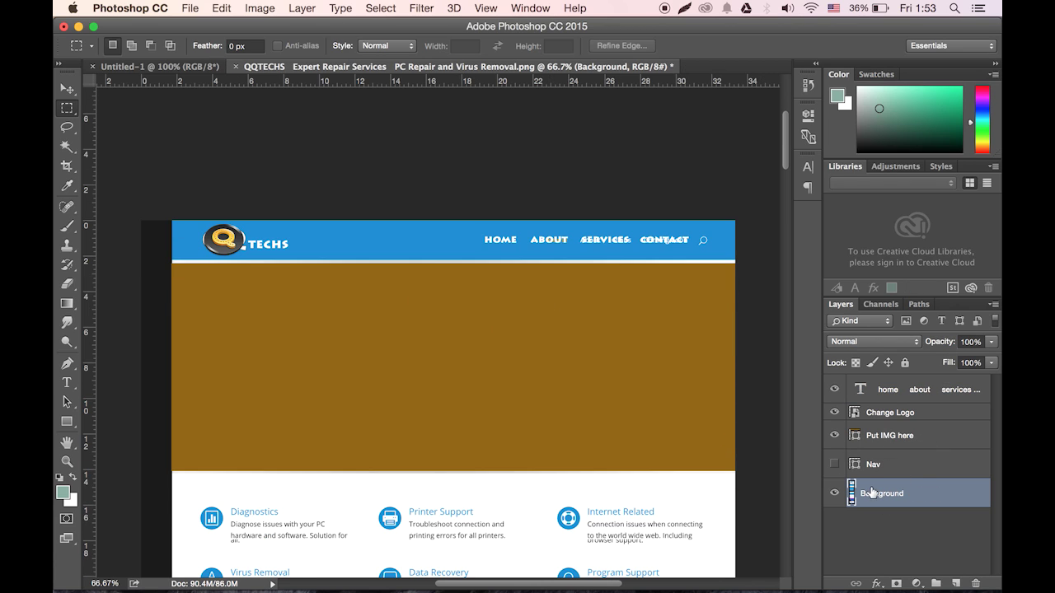
Group the menu text and Change Logo layers and rename the group as Nav.
left_click(882, 394)
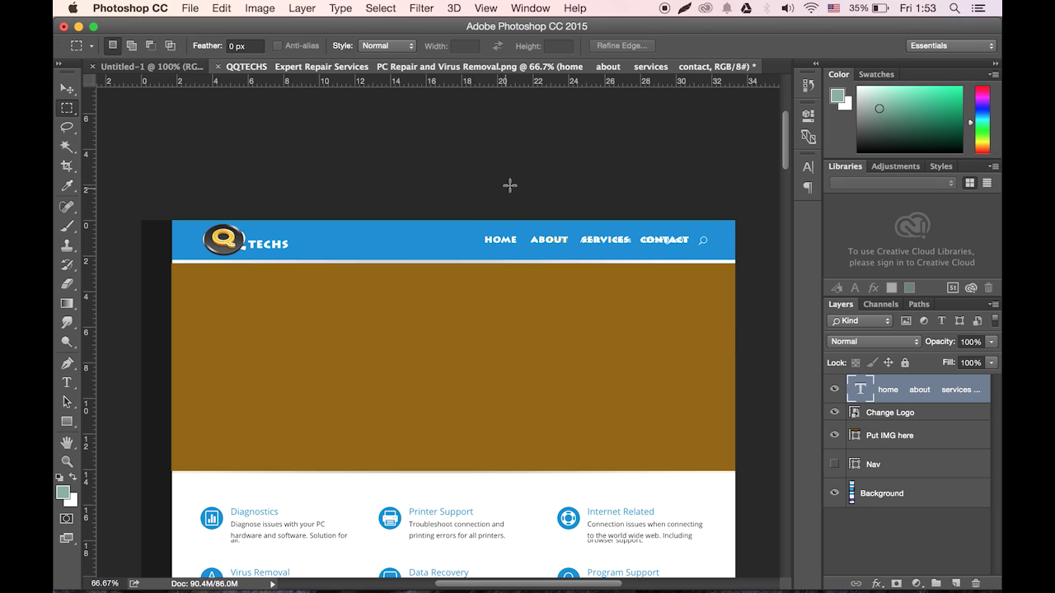
left_click(890, 417, "shift")
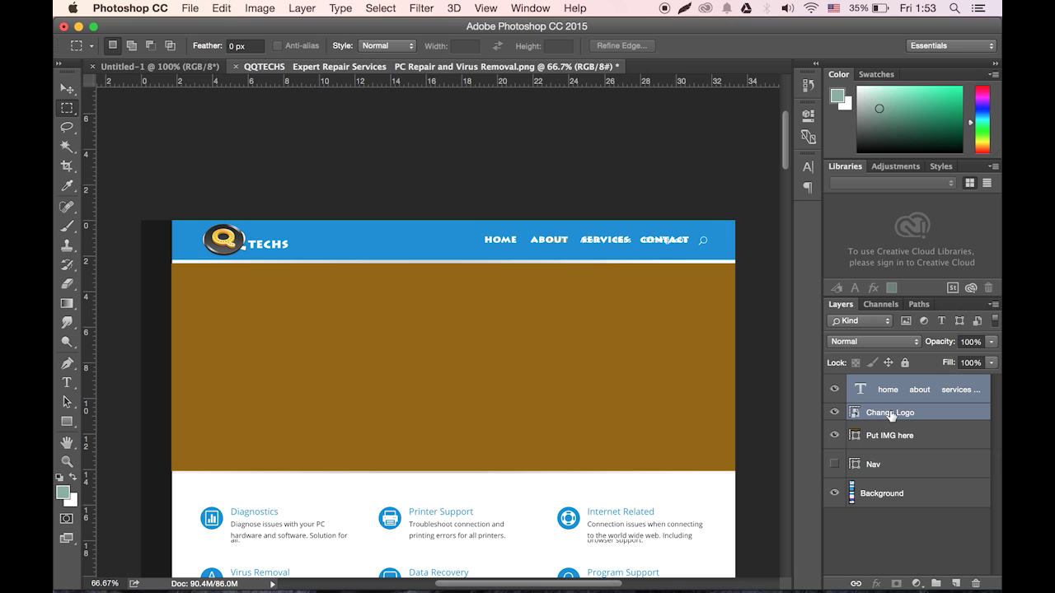
key("super+g")
double_click(897, 383)
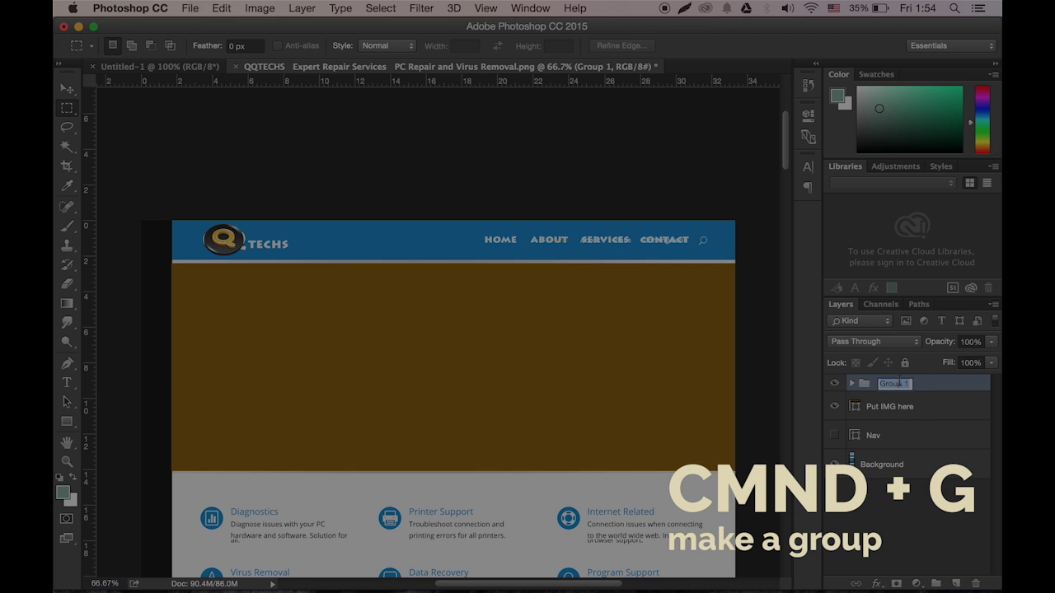
type("Nav")
key("Return")
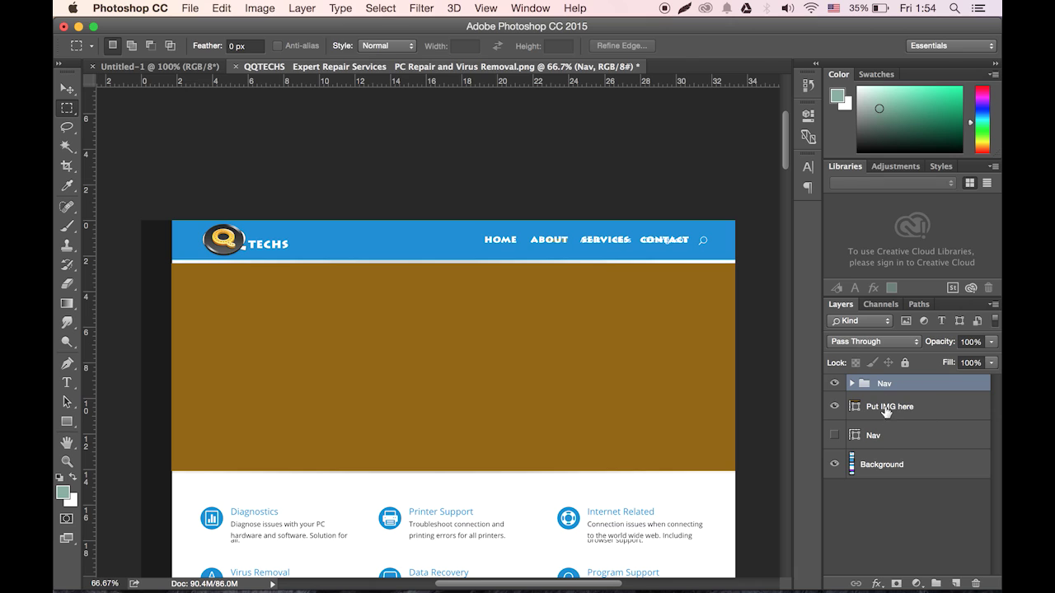
Move the Put IMG here layer above the Nav group in the layer order.
left_click(903, 407)
left_click_drag(899, 409, 895, 379)
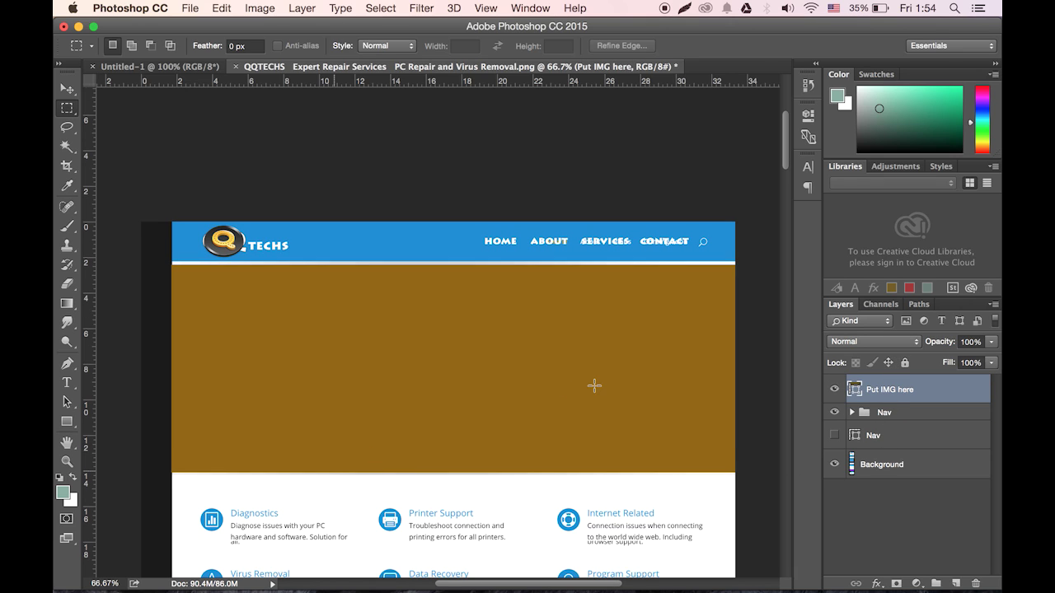
scroll(696, 380, "down", 1)
scroll(696, 380, "down", 5)
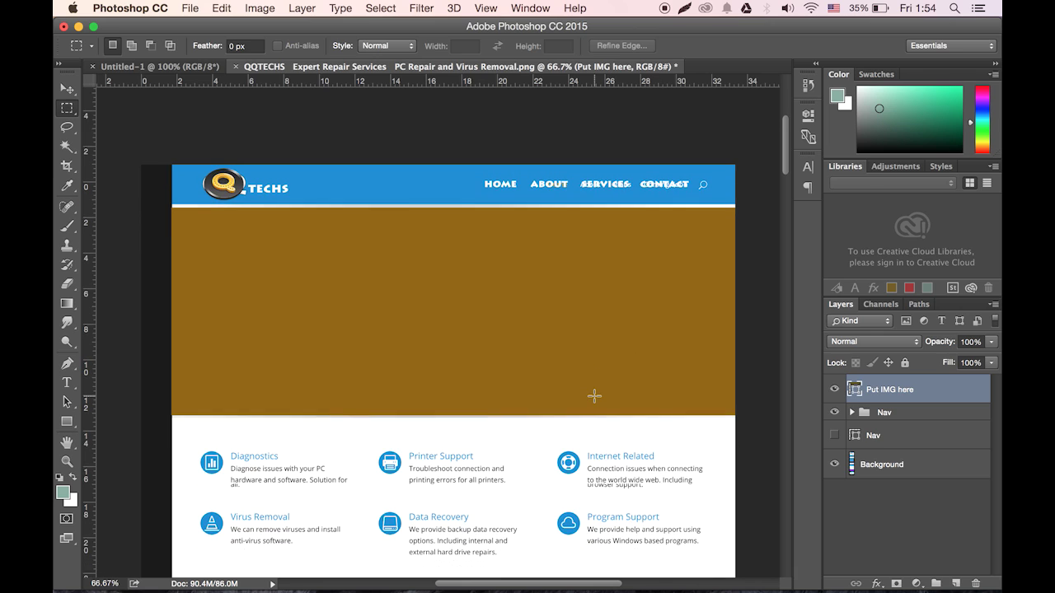
scroll(621, 404, "down", 1)
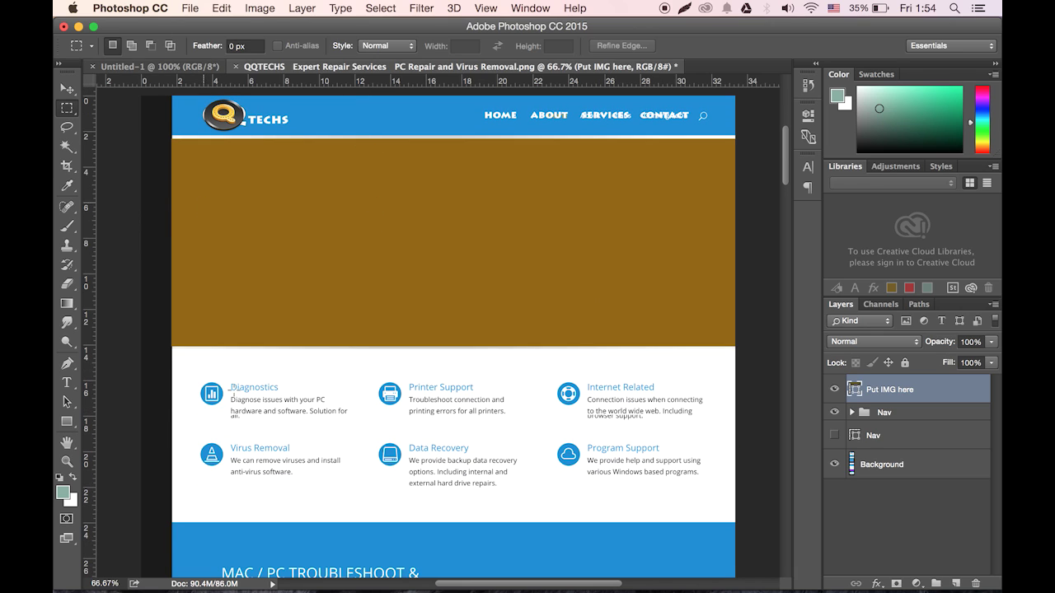
Switch to Chrome, load money-on-books.com and check the Wi-Fi connection while the page loads.
mouse_move(200, 577)
left_click(144, 573)
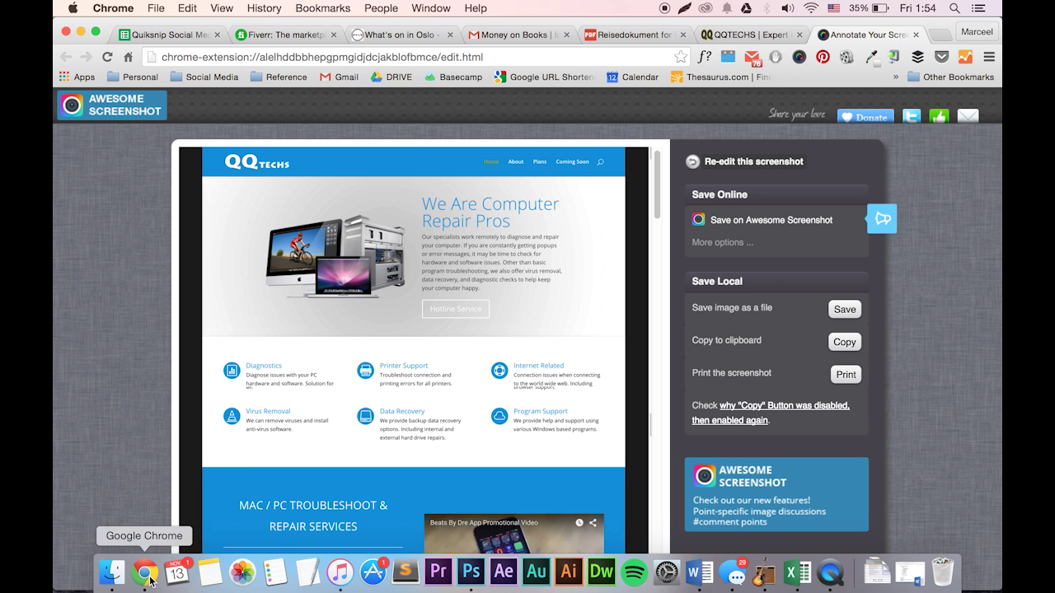
left_click(618, 56)
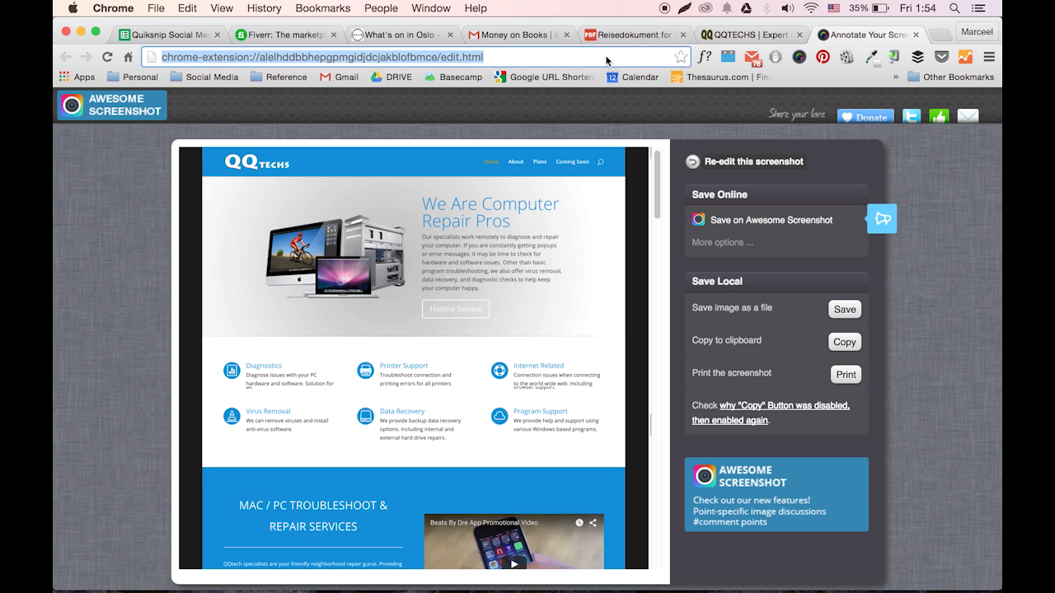
type("money-on-books.com")
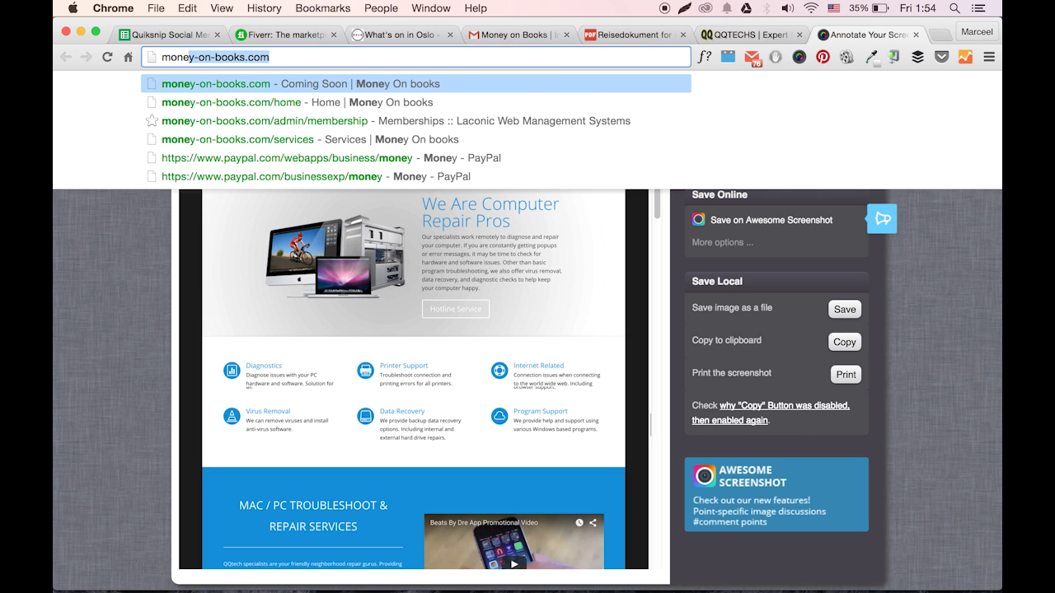
key("Return")
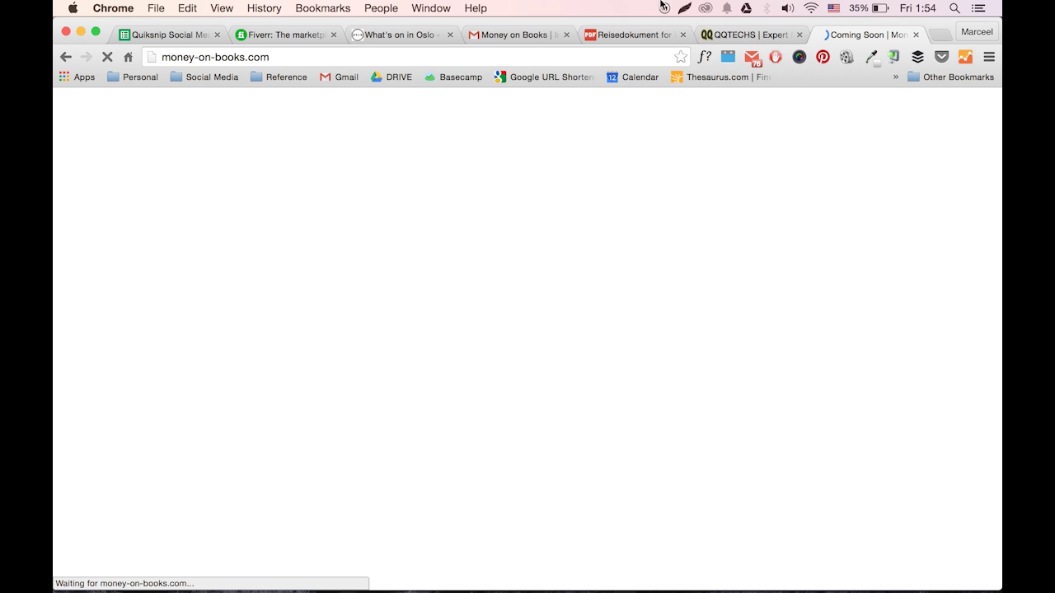
left_click(812, 9)
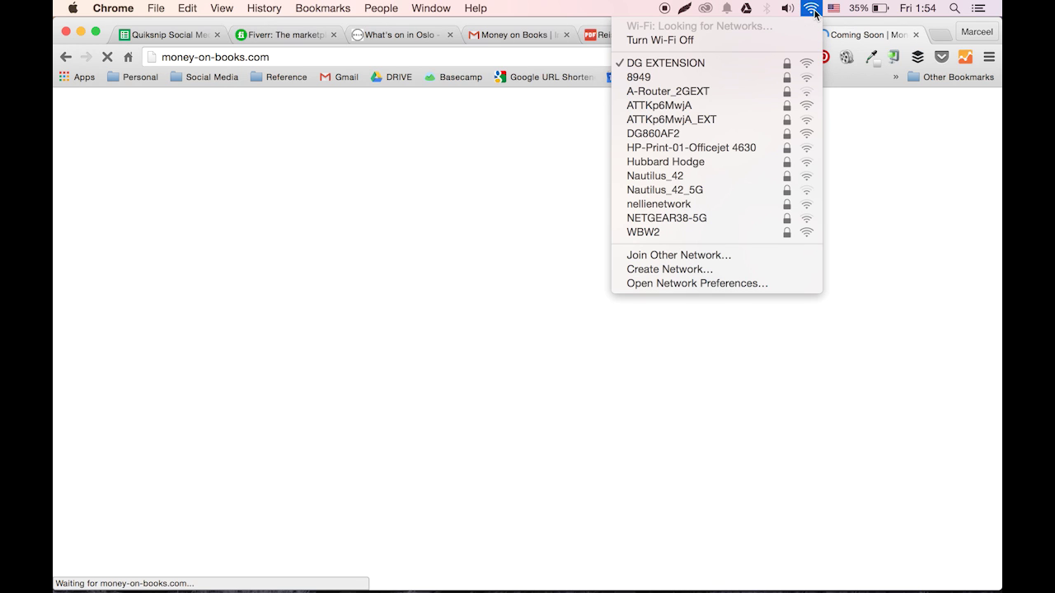
left_click(812, 9)
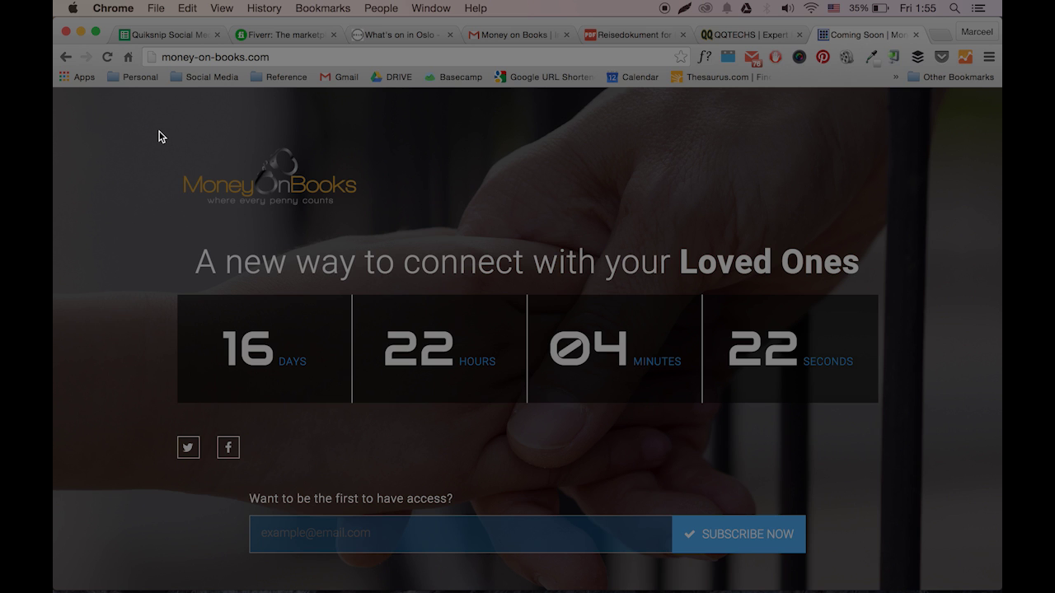
Copy a screen capture of about 1990x770 pixels covering the page's logo, headline and countdown, and paste it into the Photoshop mockup.
mouse_move(156, 129)
left_mouse_down()
mouse_move(594, 325)
mouse_move(871, 421)
mouse_move(897, 418)
left_mouse_up()
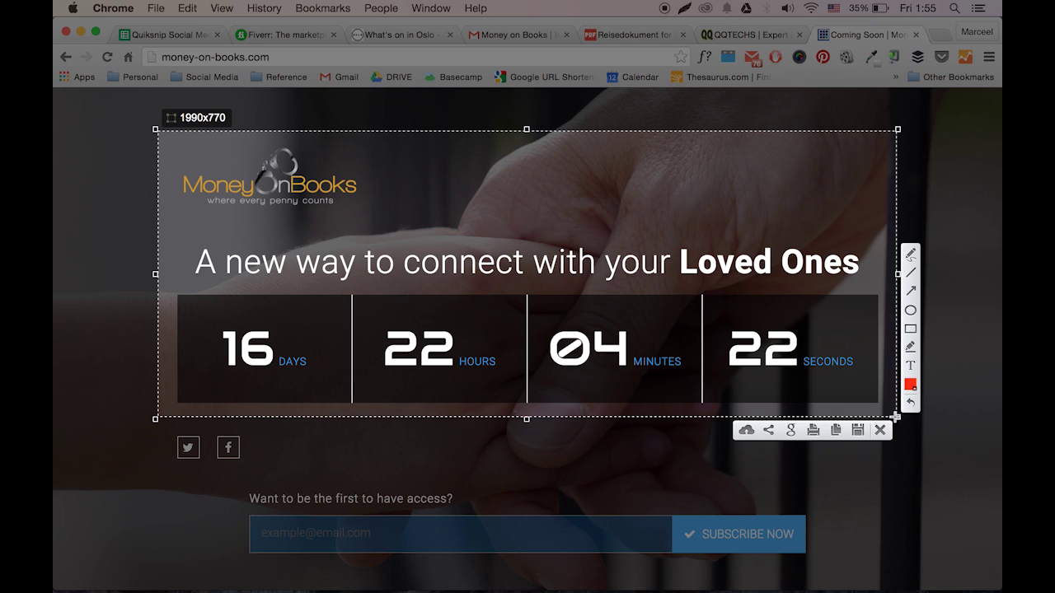
left_click(840, 434)
key("super+Tab")
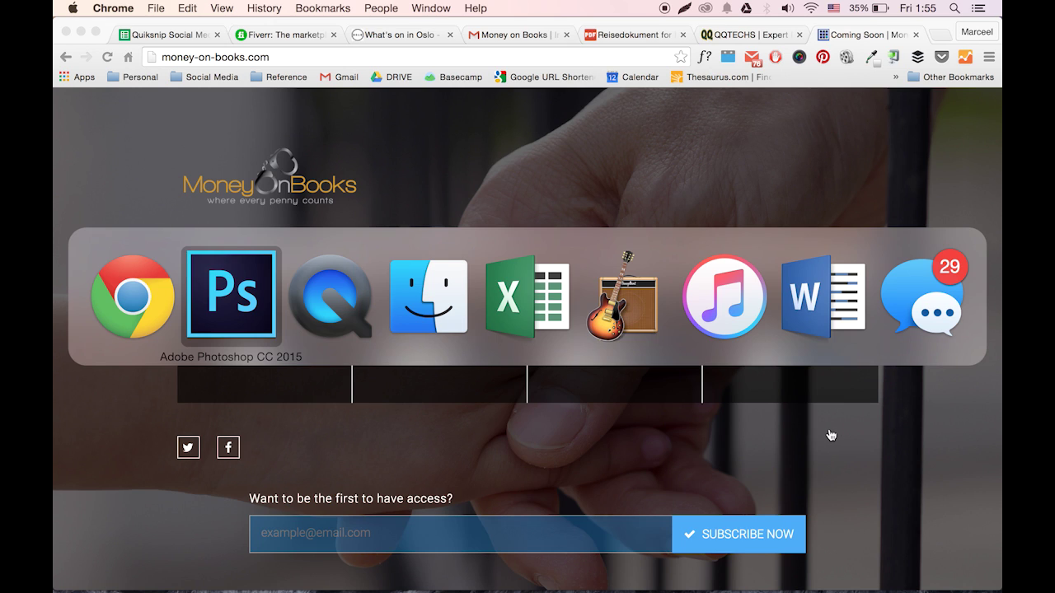
key("super+v")
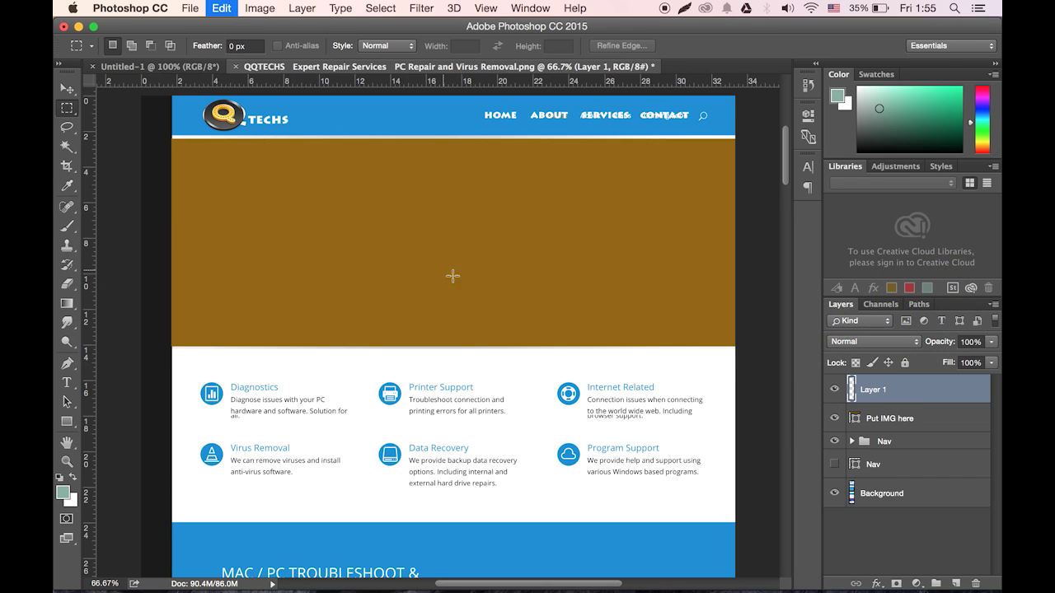
Move the pasted screenshot over the brown hero rectangle and scale it to about 119% so it covers the whole rectangle.
left_click(67, 88)
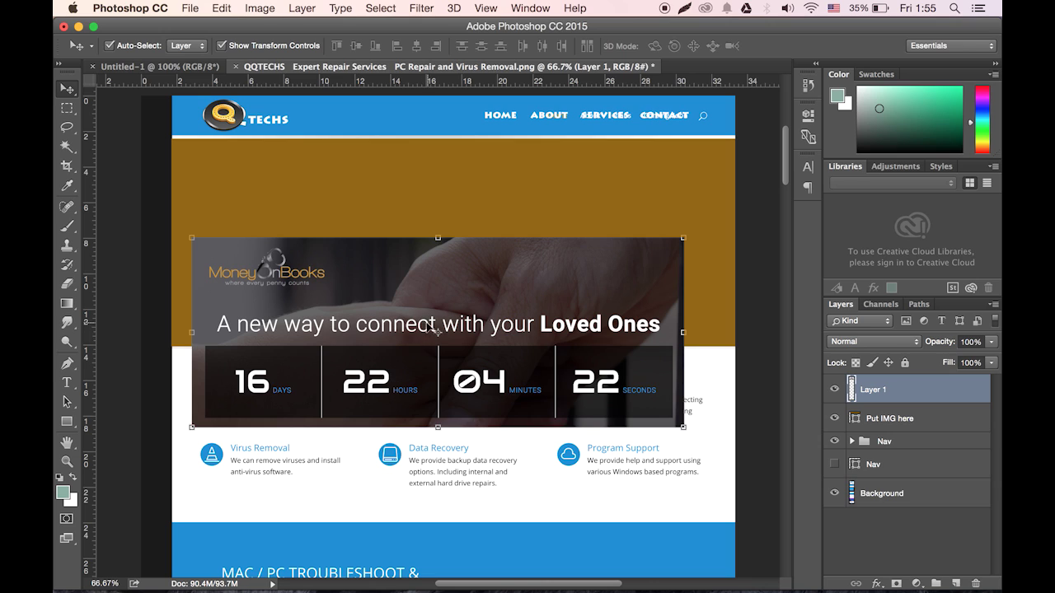
left_click_drag(418, 284, 397, 185)
left_click_drag(664, 328, 763, 381)
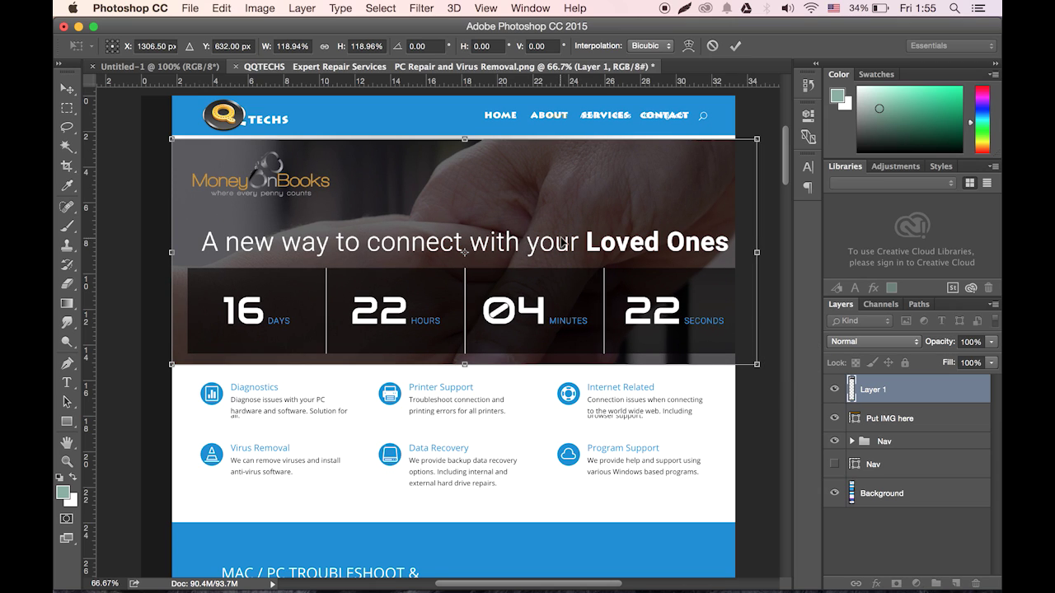
mouse_move(553, 221)
left_mouse_down()
mouse_move(548, 189)
mouse_move(551, 214)
left_mouse_up()
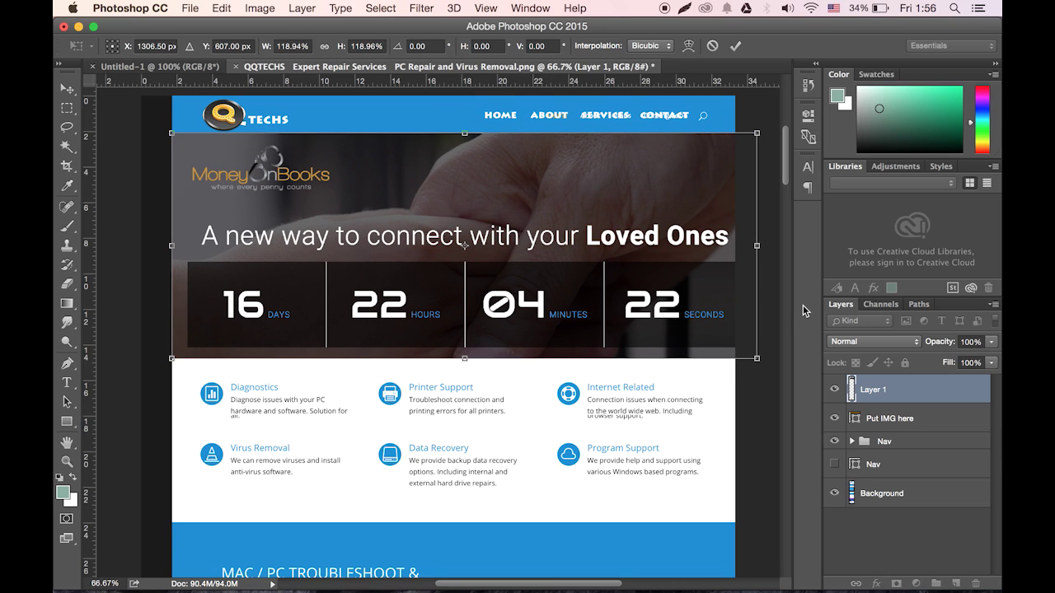
key("Return")
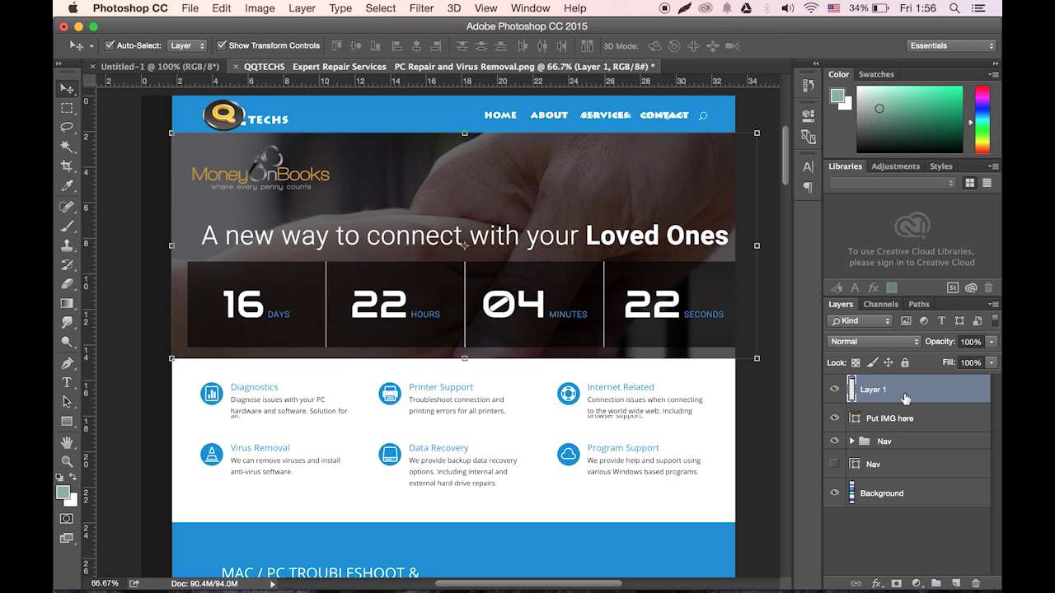
Clip the pasted screenshot layer to the Put IMG here rectangle with a clipping mask.
double_click(882, 386)
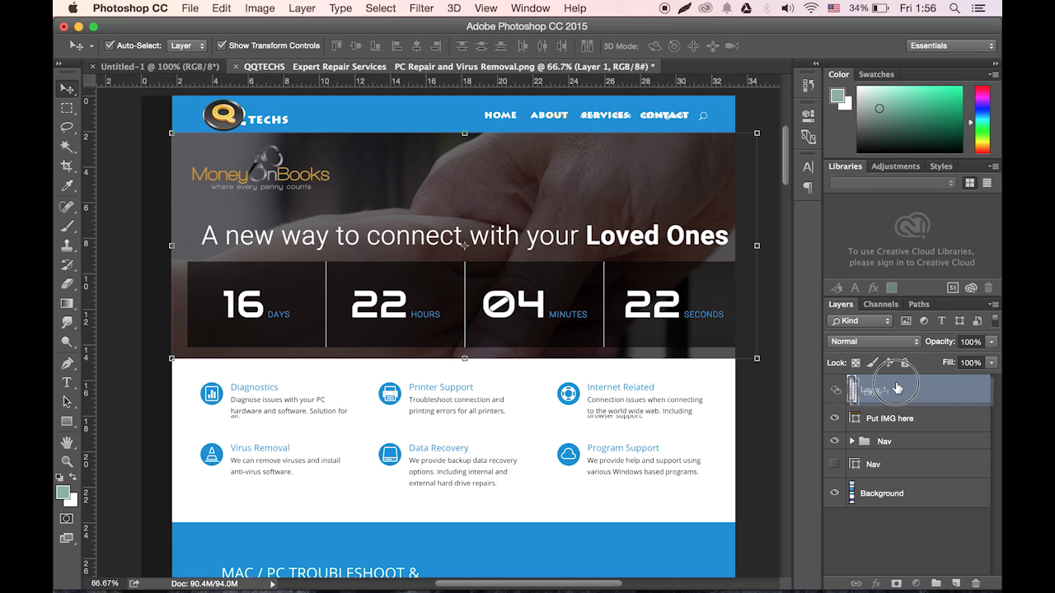
right_click(896, 388)
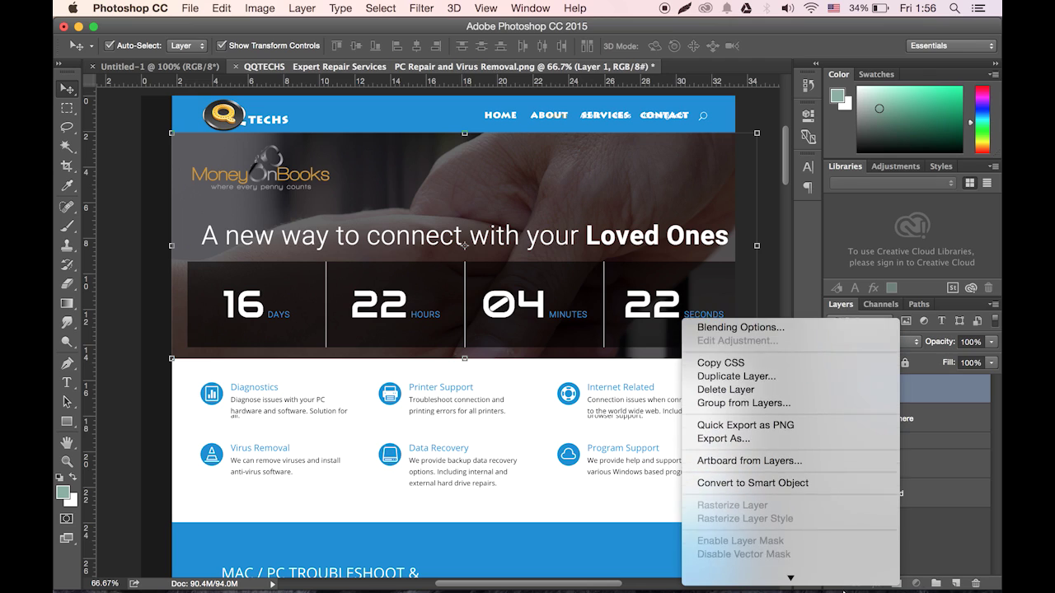
left_click(793, 538)
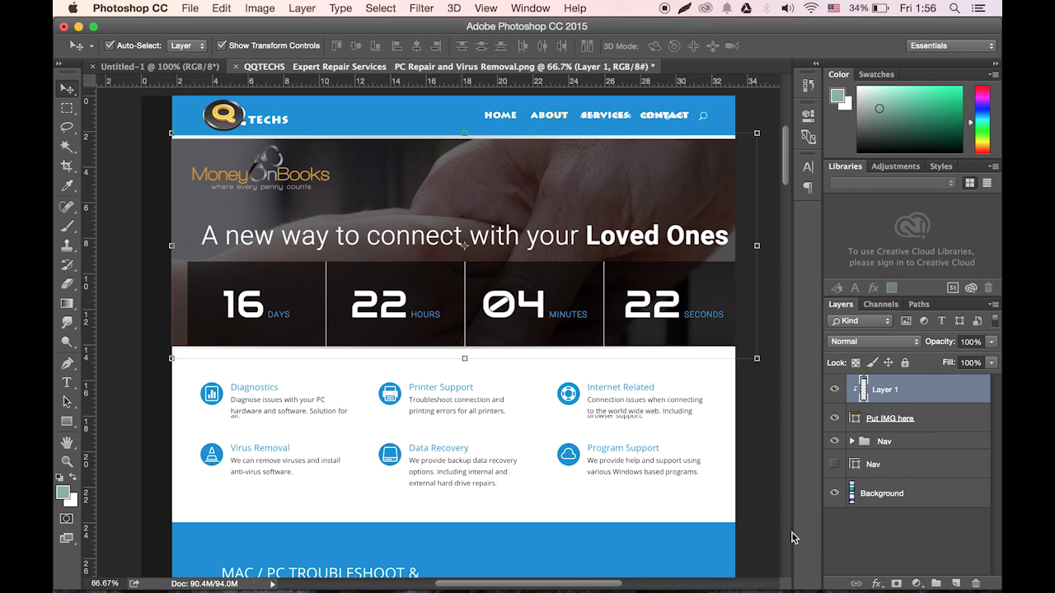
Check the clipped hero section on its own by toggling the Background layer's visibility off and on.
left_click(67, 107)
left_click(834, 493)
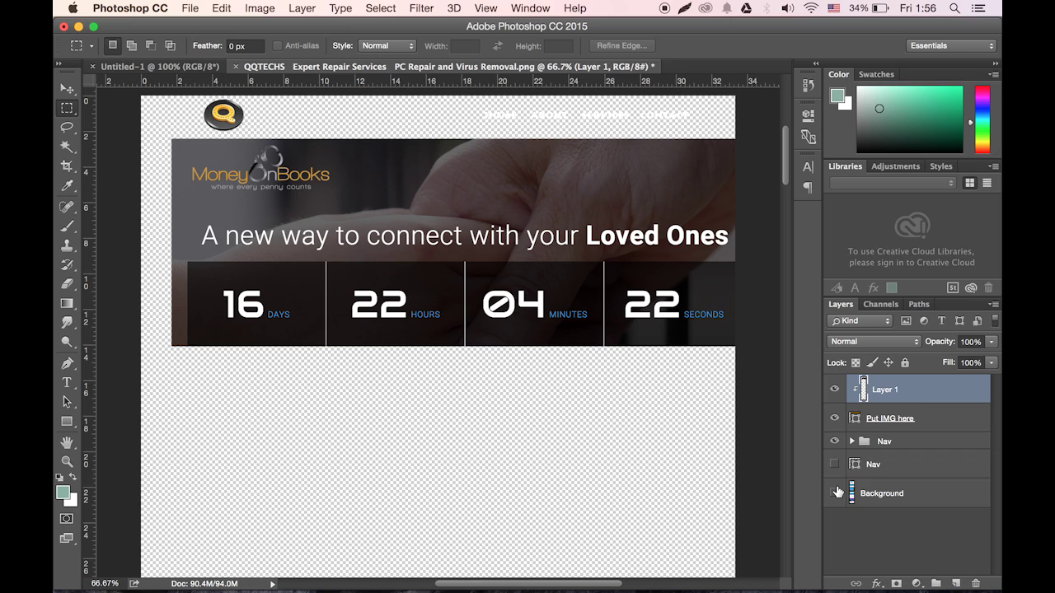
left_click(835, 493)
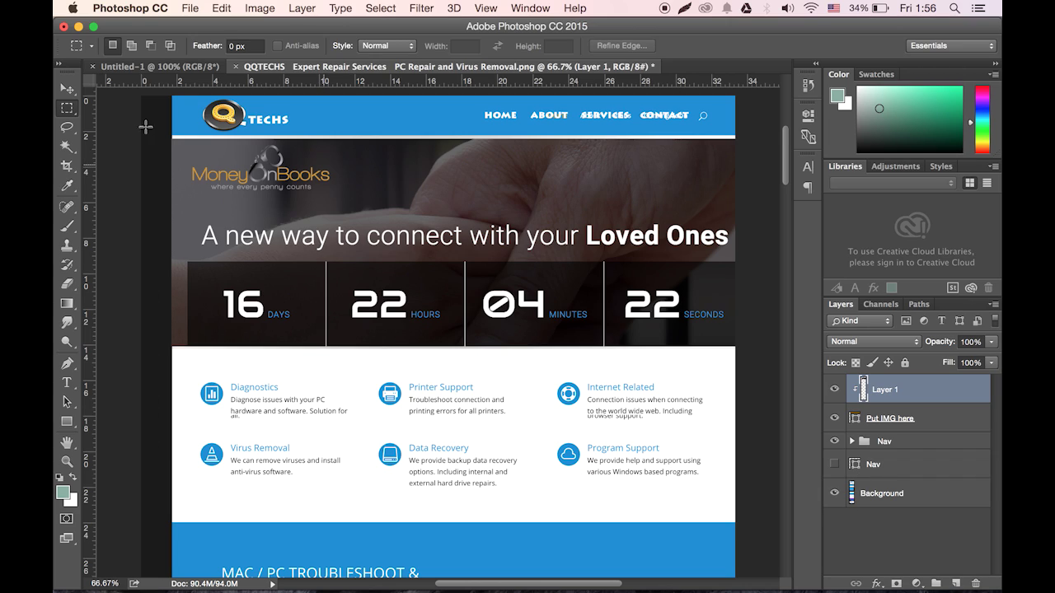
Add a new empty layer directly above the Background layer.
left_click(866, 475)
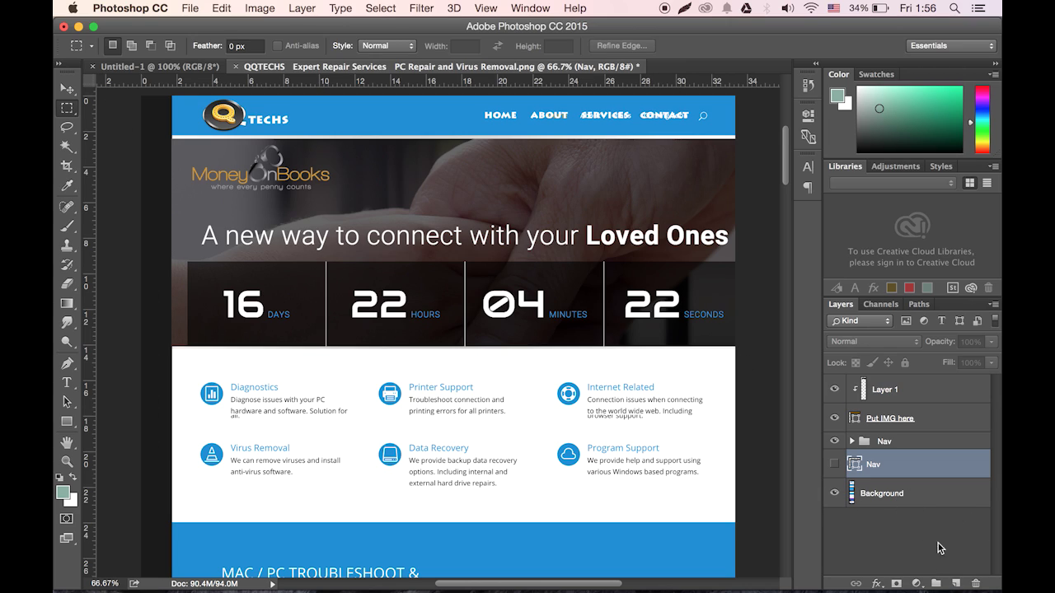
left_click(919, 487)
left_click(956, 584)
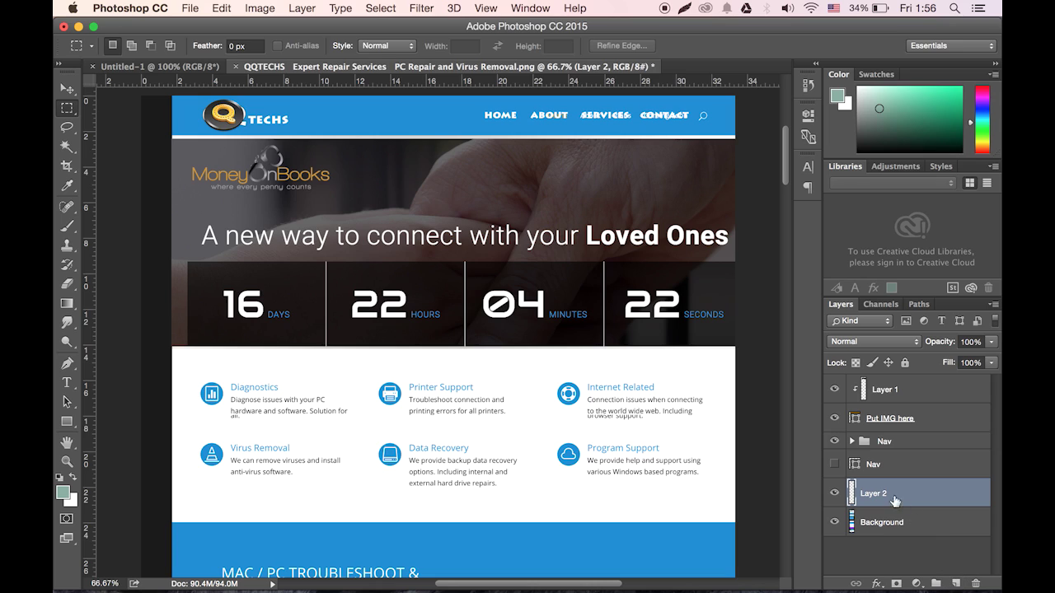
Sample dark gray 262626 from the countdown panel as the foreground color and fill the new layer with the Paint Bucket.
left_click(62, 493)
left_click_drag(330, 262, 288, 301)
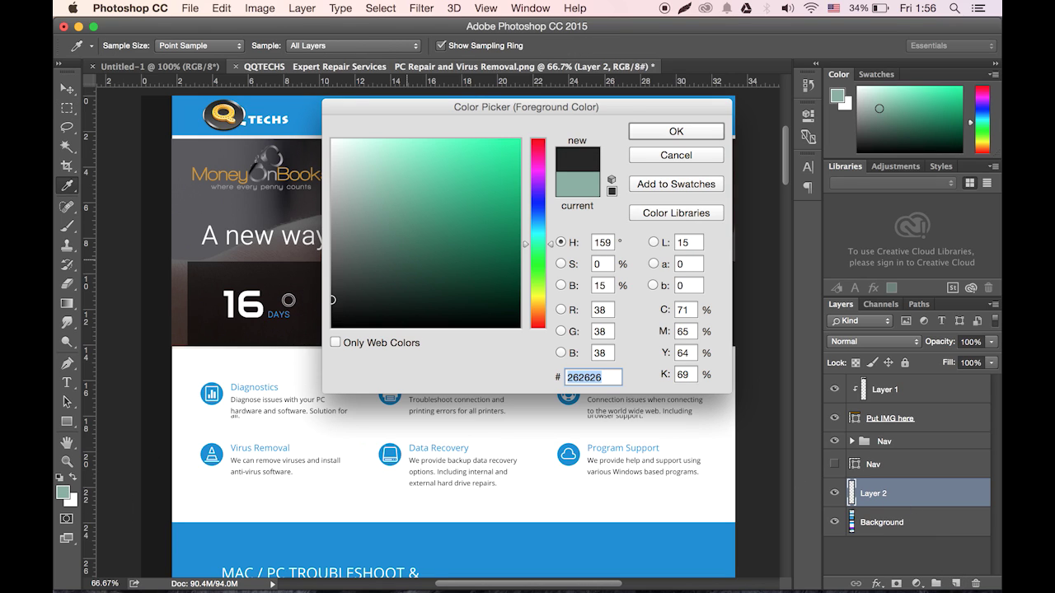
left_click(664, 132)
key("m")
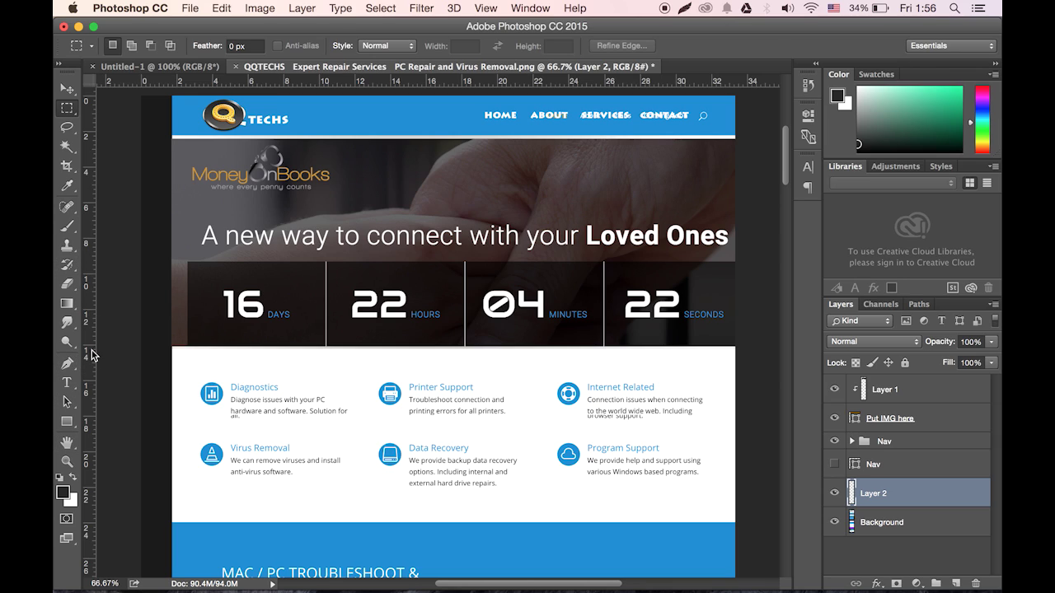
left_click(67, 303)
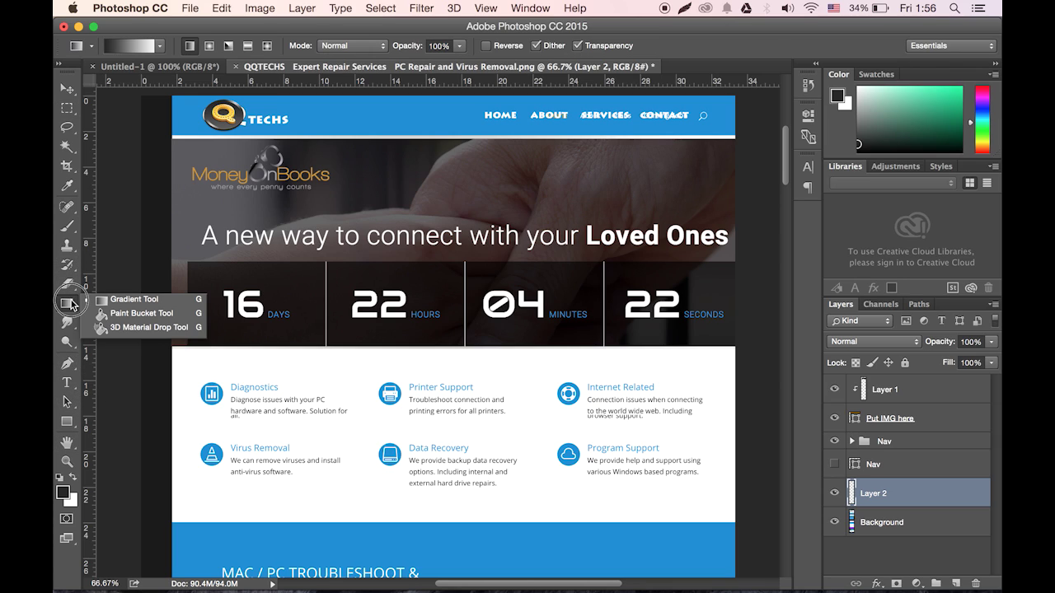
left_click(86, 317)
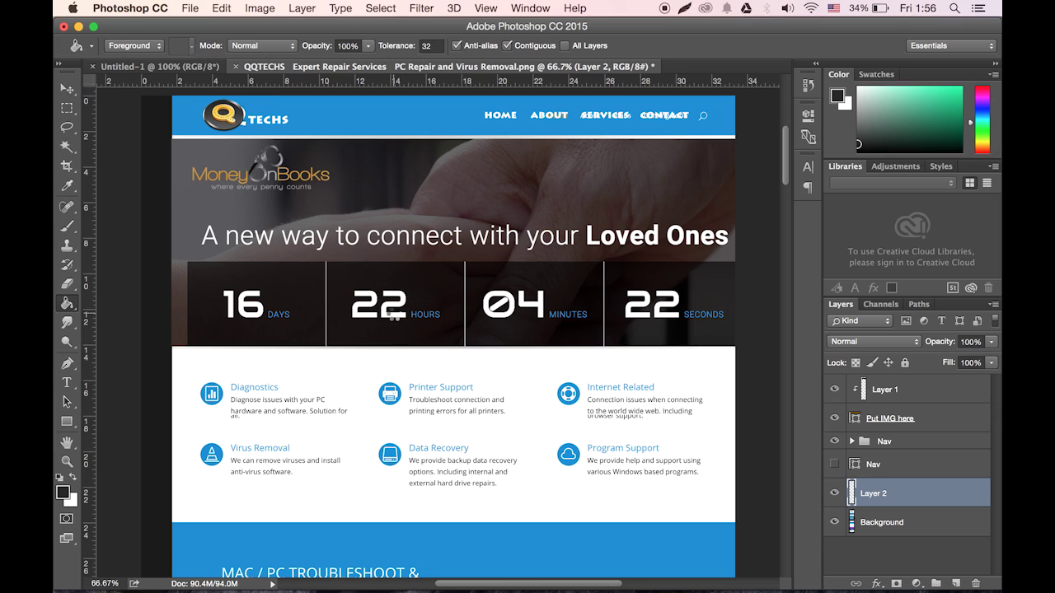
left_click(395, 312)
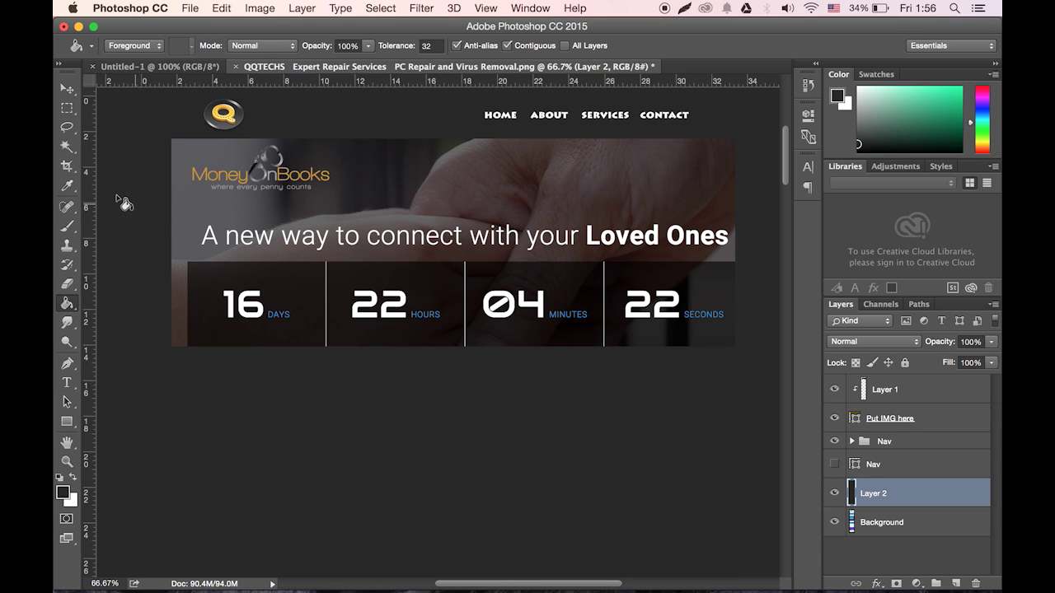
Move the dark filled layer beneath the Background layer and check it by hiding and showing Background.
left_click(70, 109)
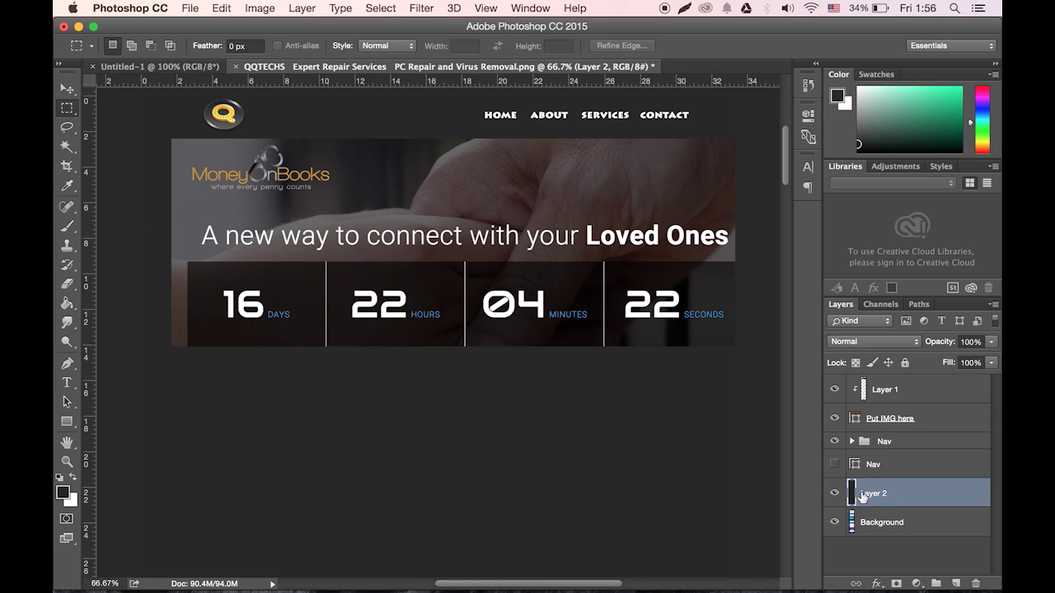
left_click(834, 493)
left_click(834, 493)
left_click_drag(880, 498, 879, 545)
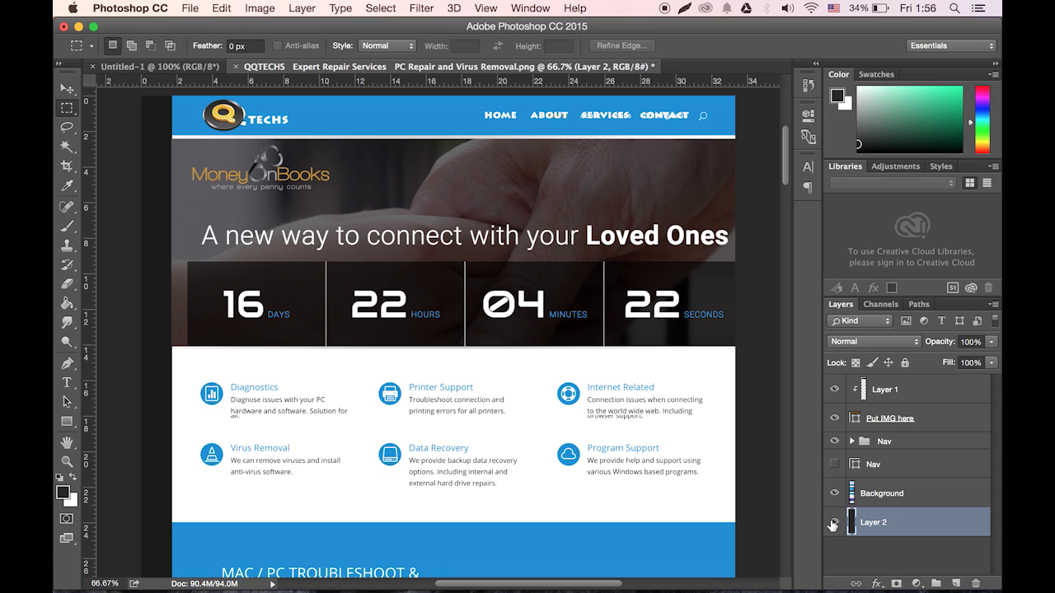
left_click(834, 493)
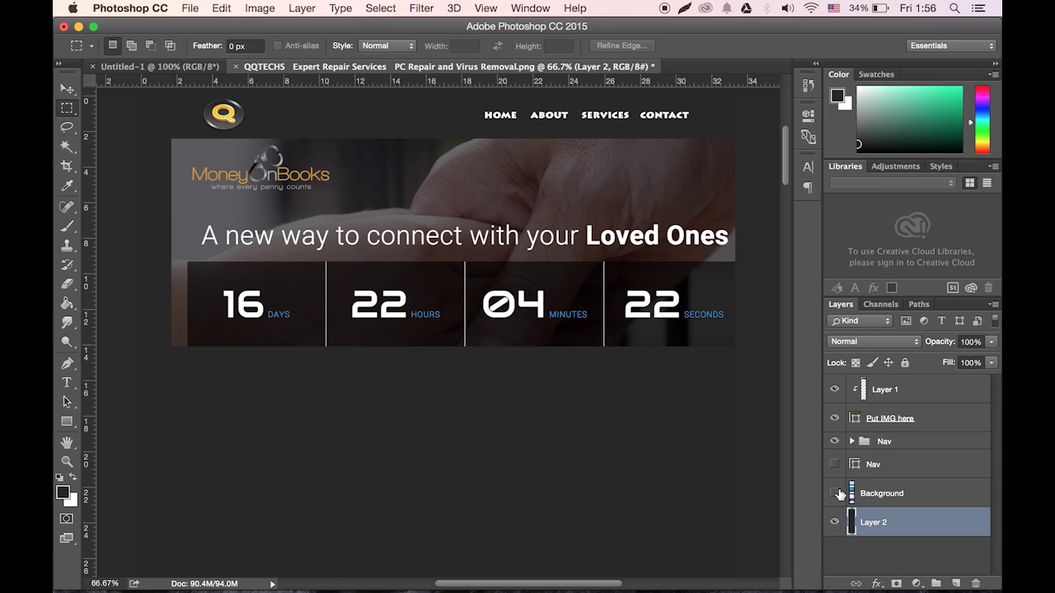
left_click(834, 493)
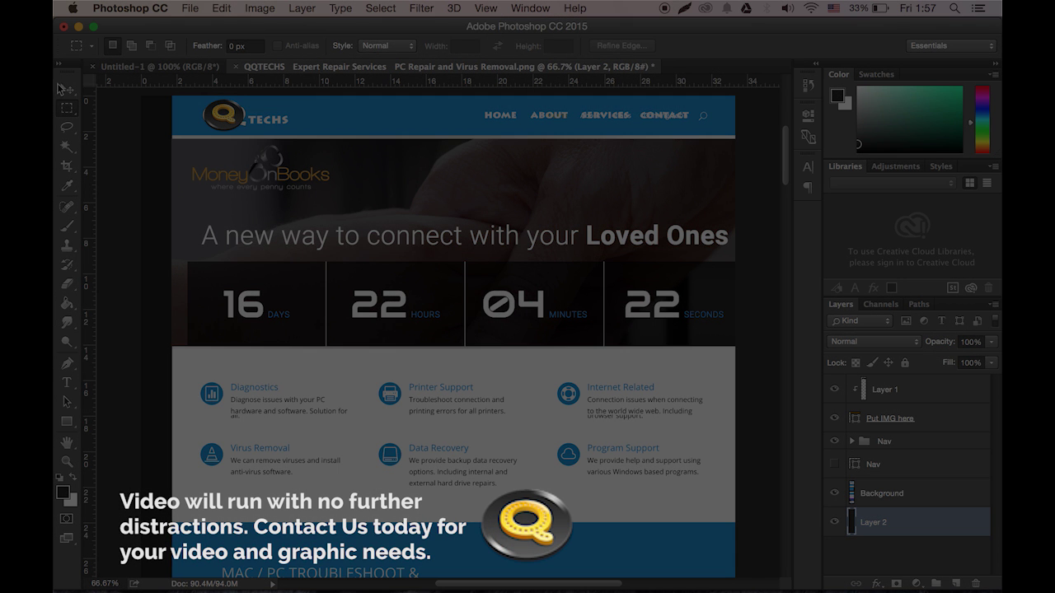
Shift the clipped screenshot layer slightly left so its content is centered in the hero rectangle.
key("v")
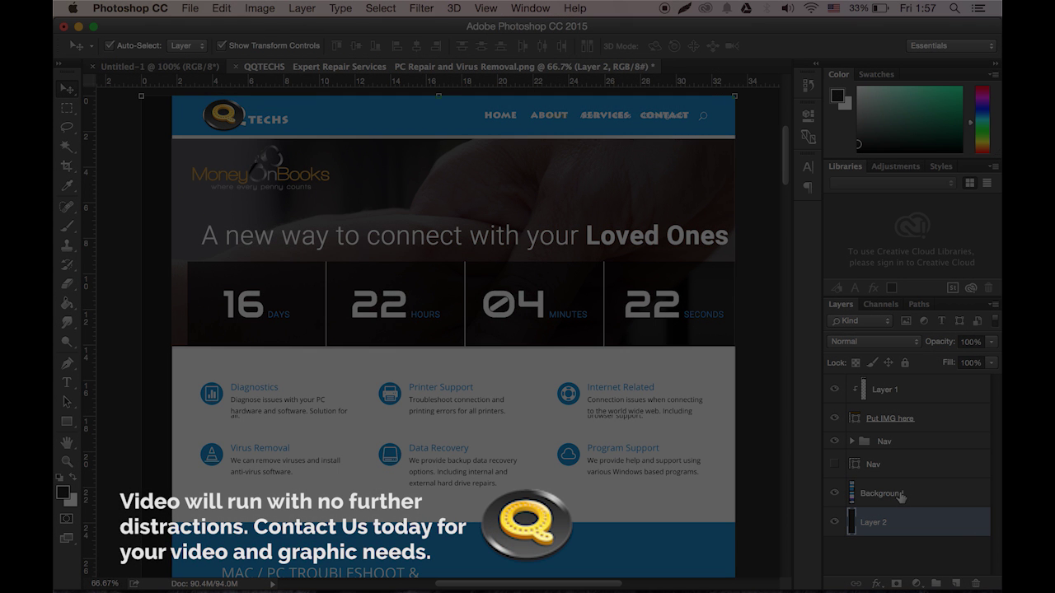
left_click(903, 388)
left_click_drag(497, 172, 485, 174)
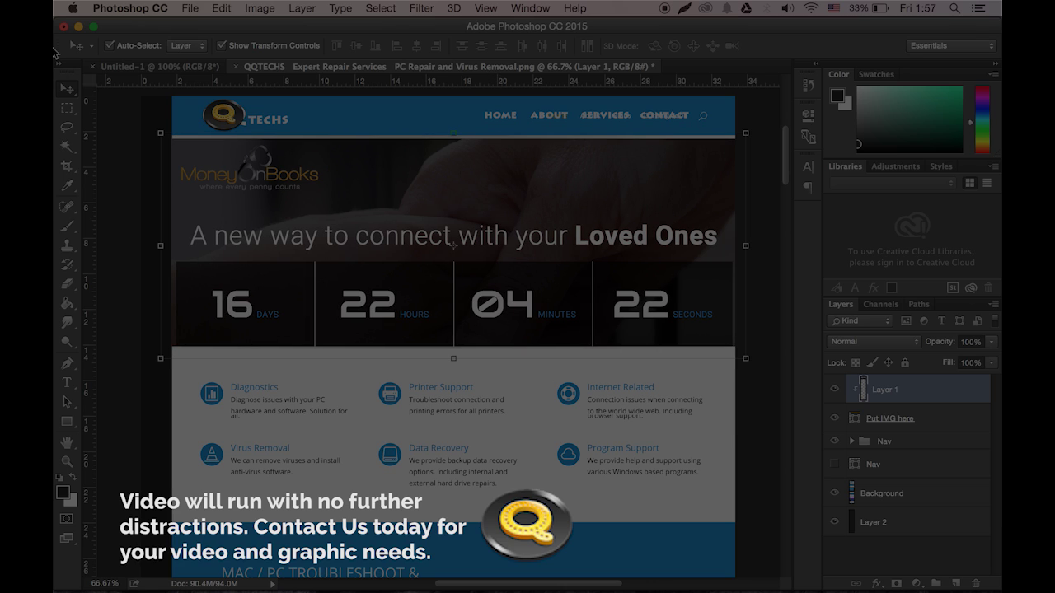
Rename the clipped screenshot layer as hero image.
double_click(887, 388)
type("hero image")
key("Return")
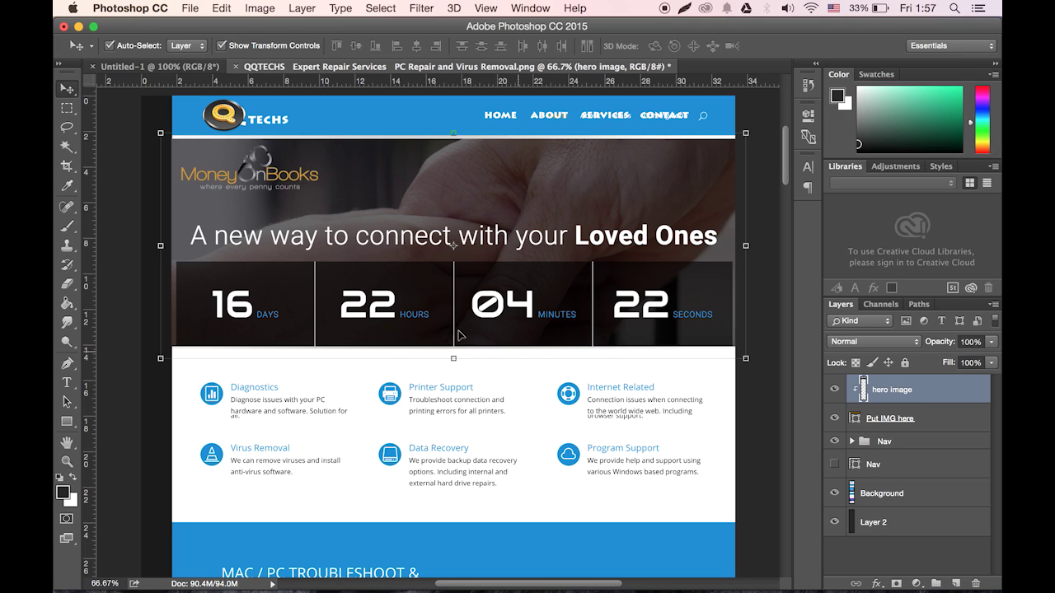
Hide the Background layer so the mockup shows over the dark fill.
left_click(67, 108)
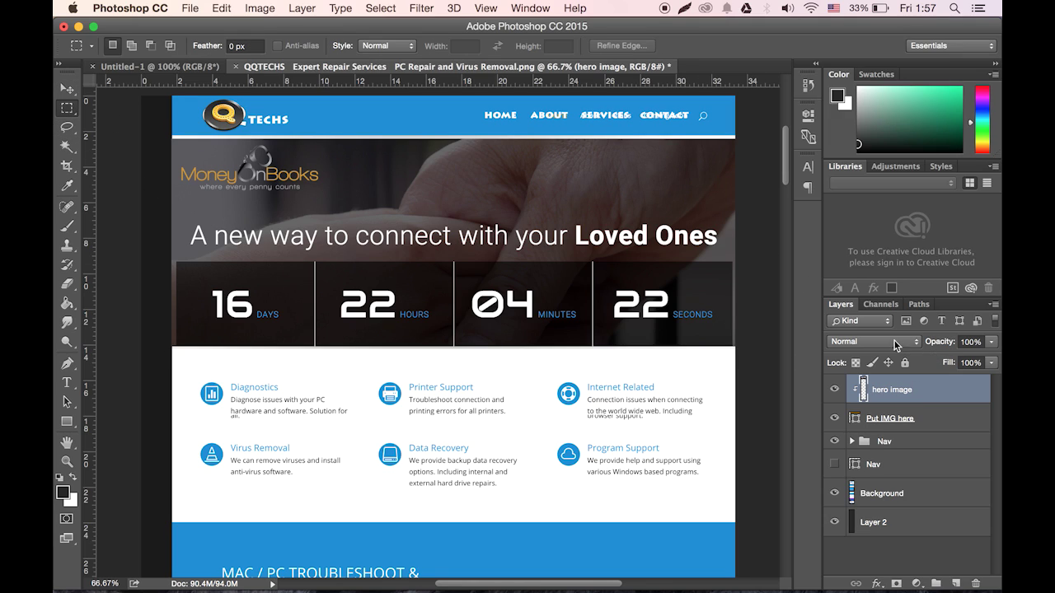
scroll(461, 314, "down", 1)
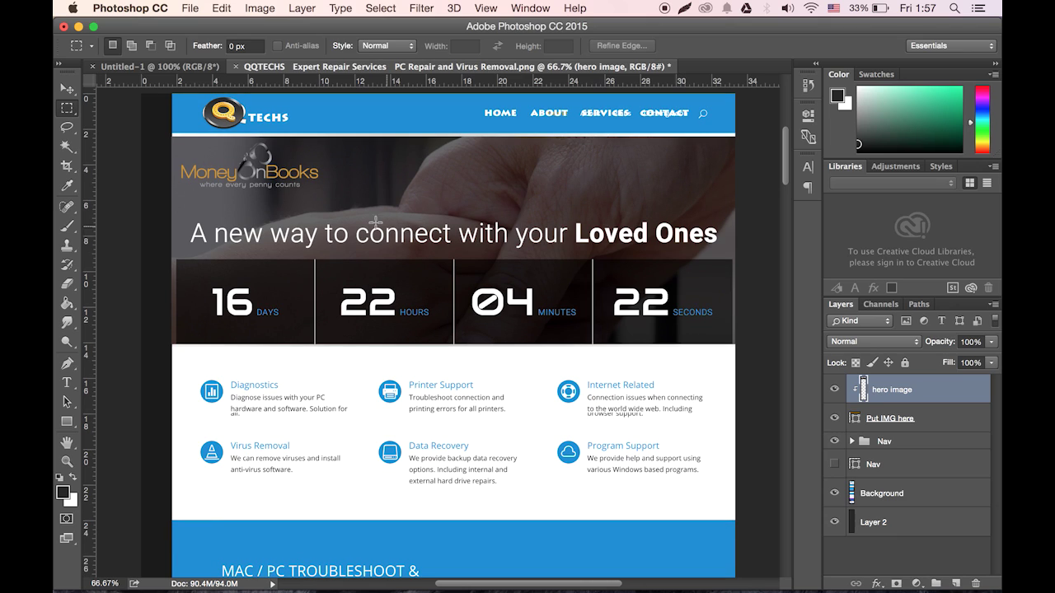
left_click(835, 494)
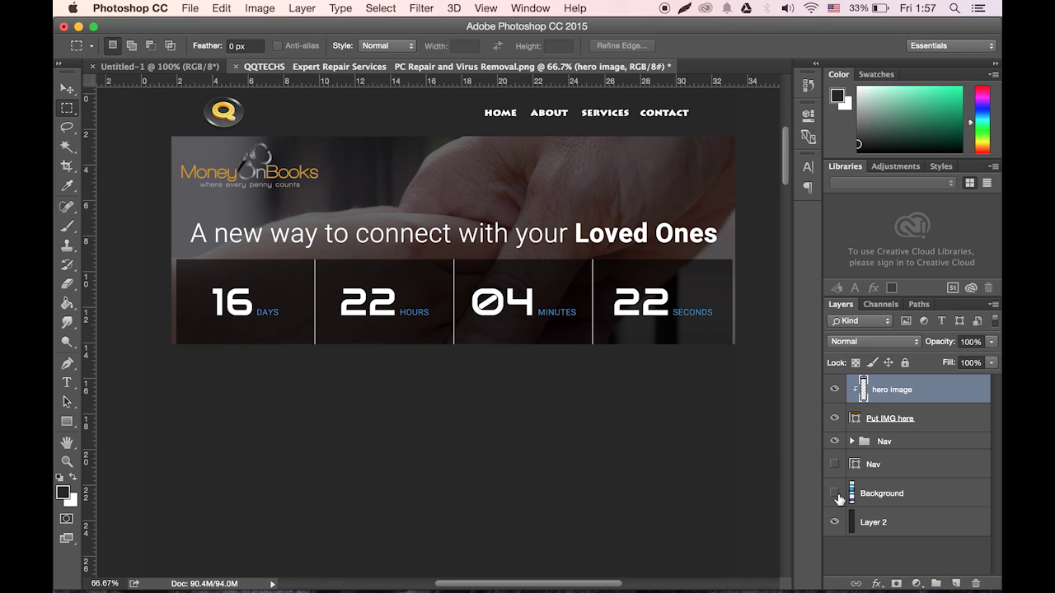
Compare the mockup with the original screenshot by toggling the visibility of the Background layer and Layer 2.
left_click(834, 494)
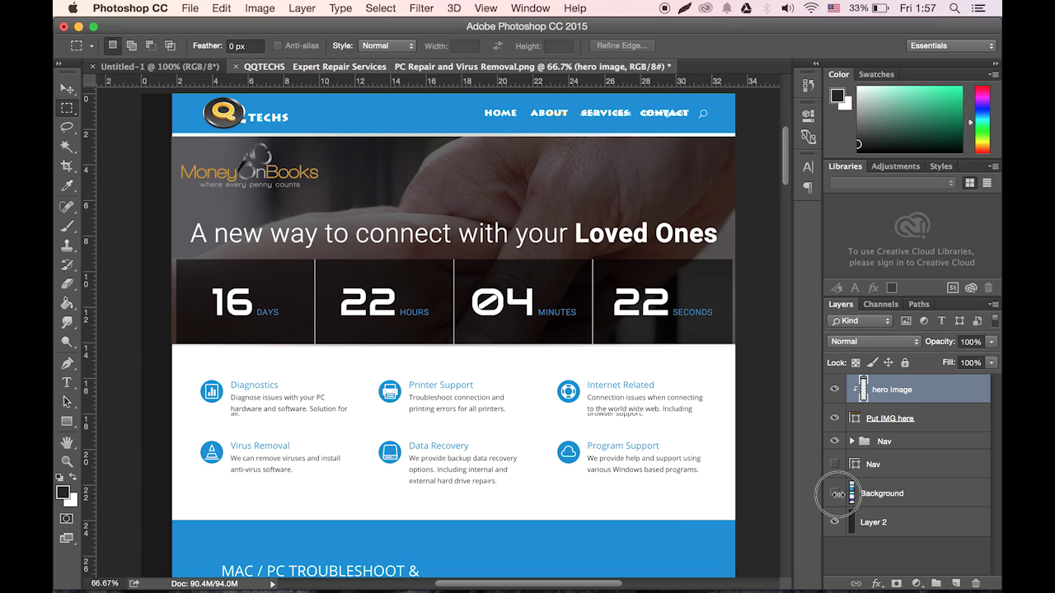
left_click(835, 494)
left_click(835, 494)
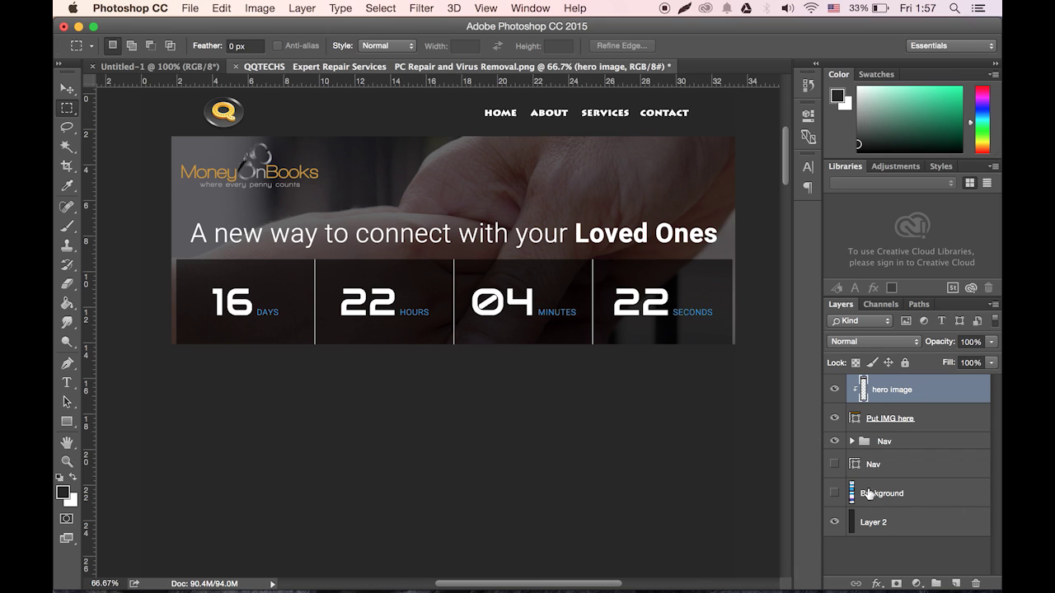
left_click(835, 514)
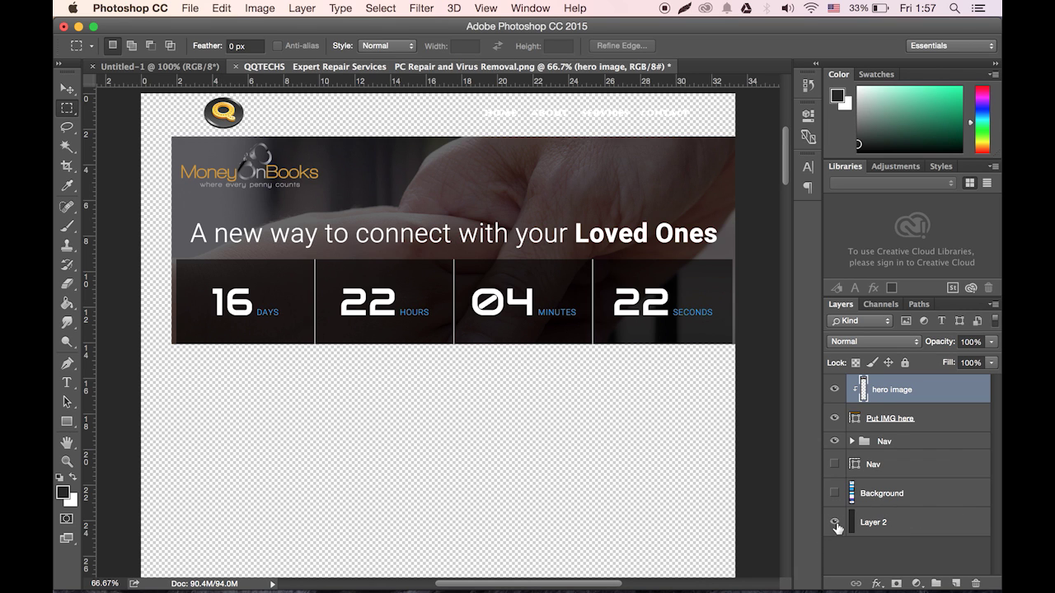
left_click(835, 521)
Give the Nav group a red color label and expand it.
right_click(880, 442)
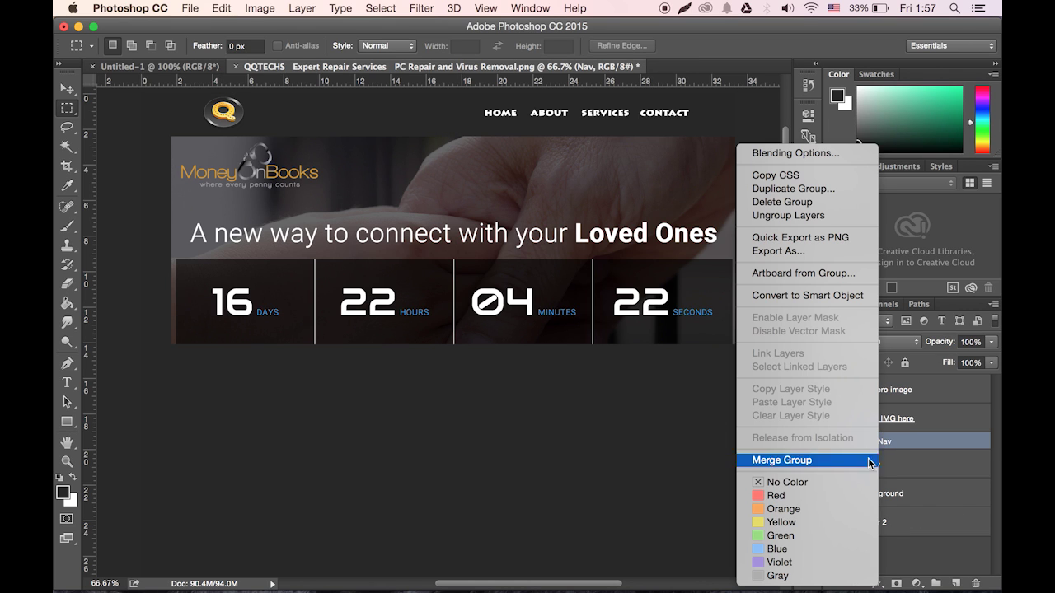
left_click(773, 495)
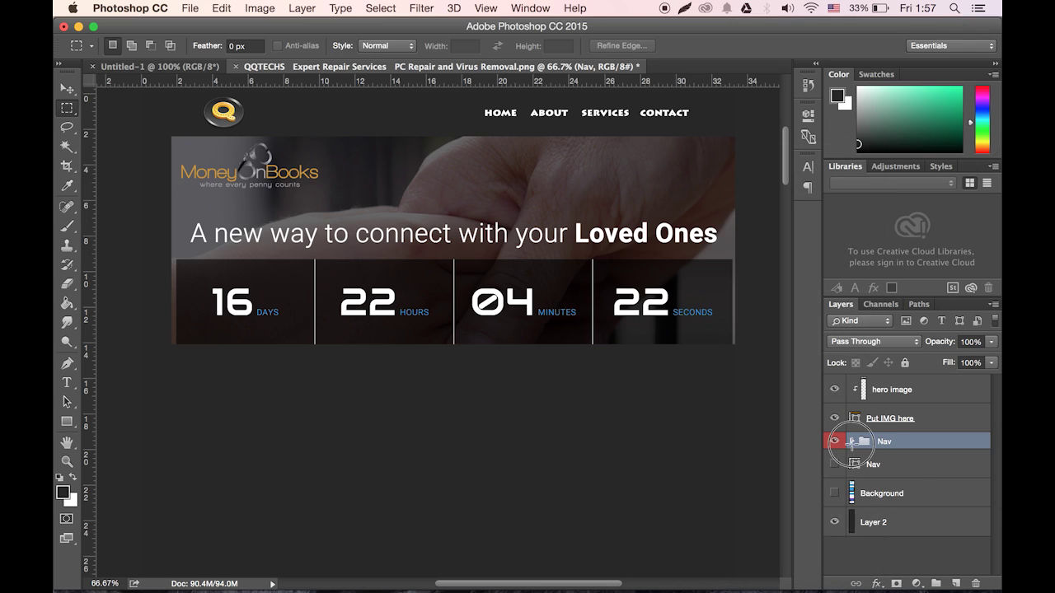
left_click(852, 438)
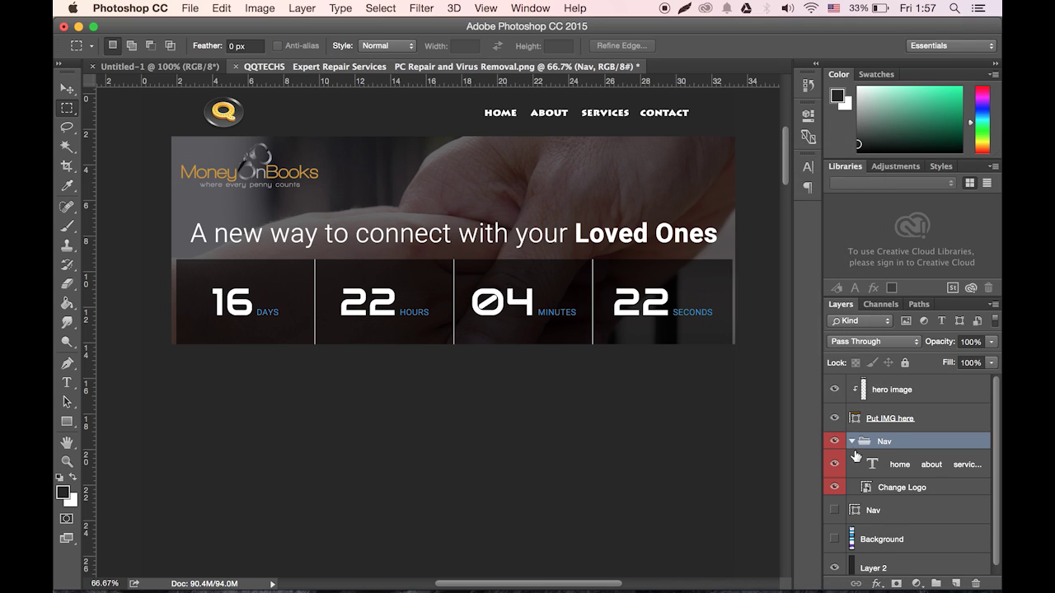
Check the Nav group's contents by toggling the Change Logo layer's visibility, and collapse the group.
left_click(881, 488)
left_click(833, 486)
left_click(833, 486)
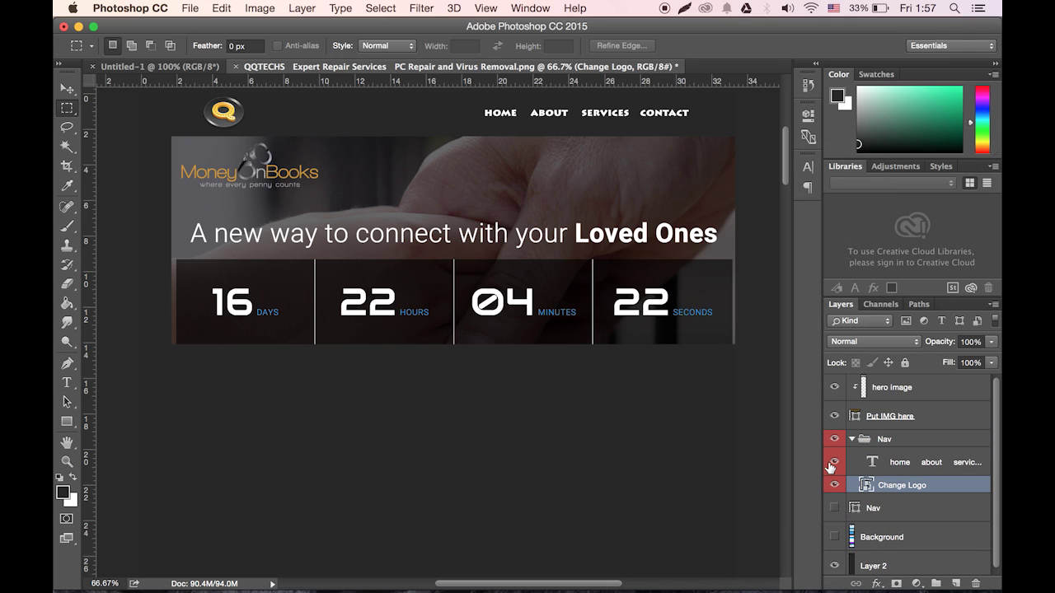
left_click(853, 439)
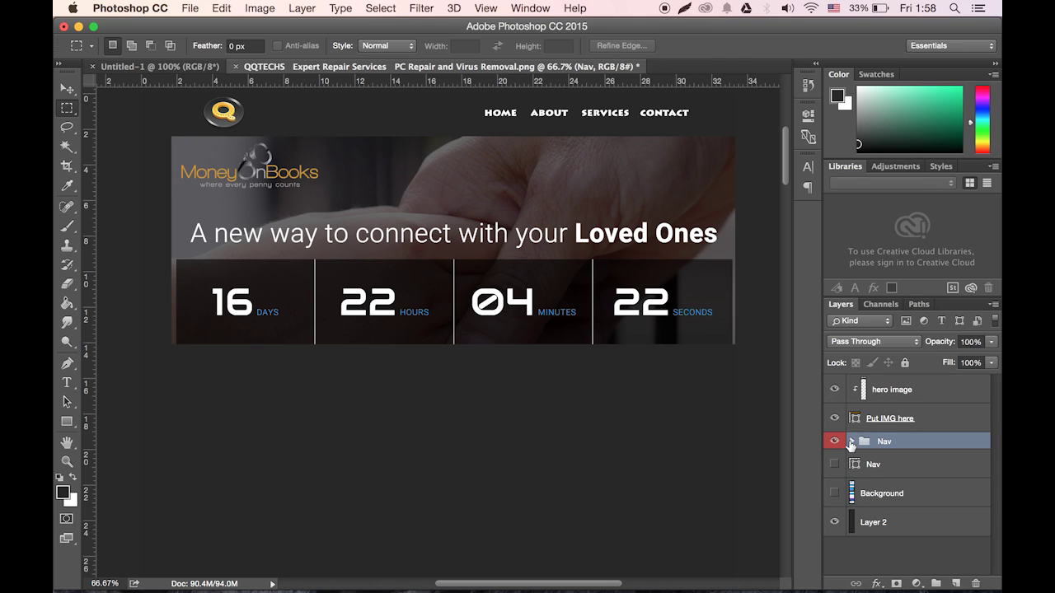
left_click(853, 443)
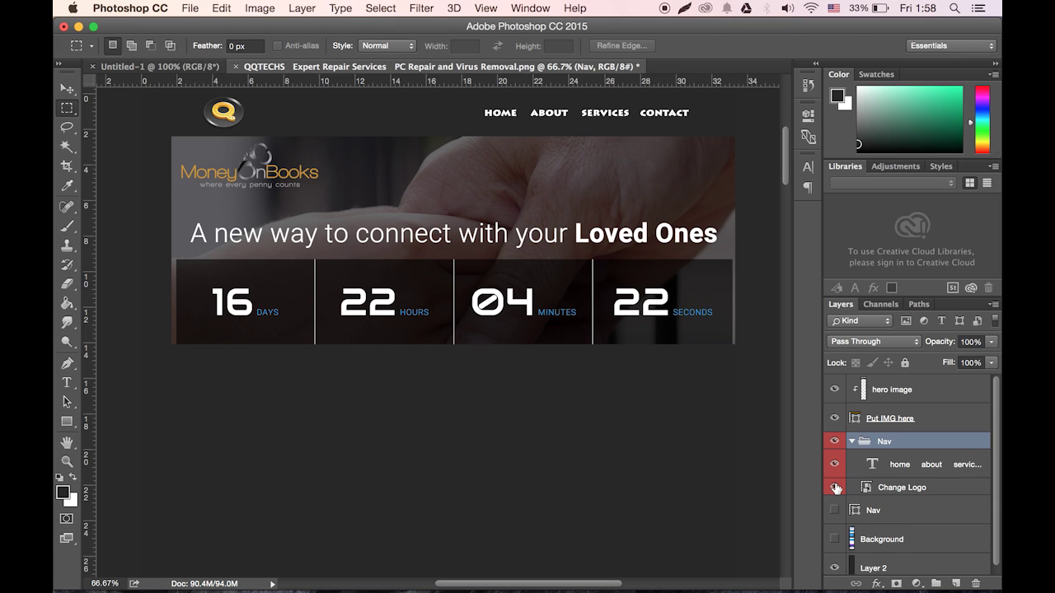
left_click(852, 442)
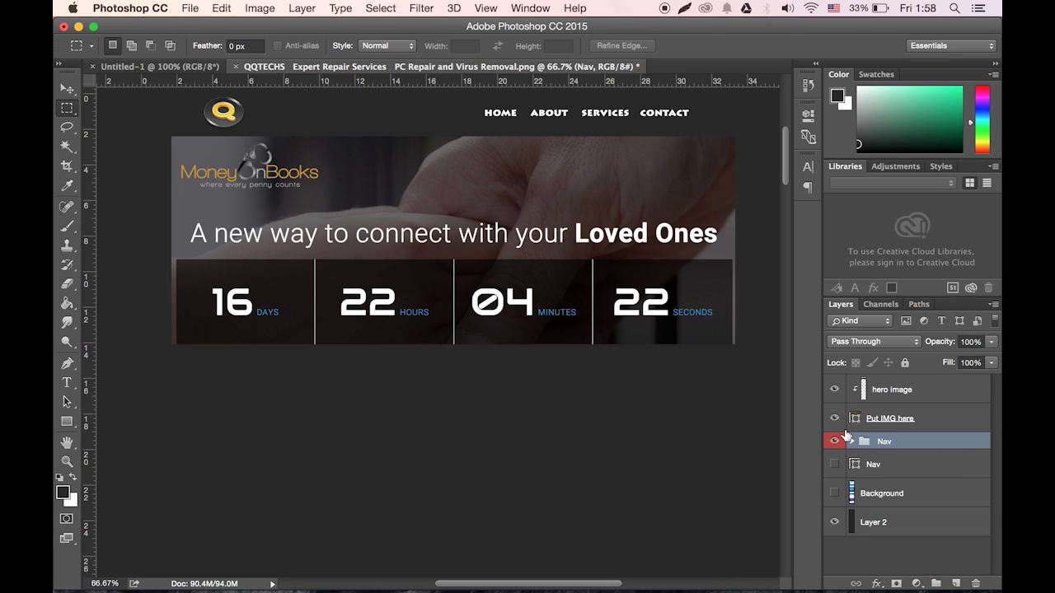
Hide the dark Layer 2 and show the Nav rectangle layer behind the navigation.
left_click(837, 519)
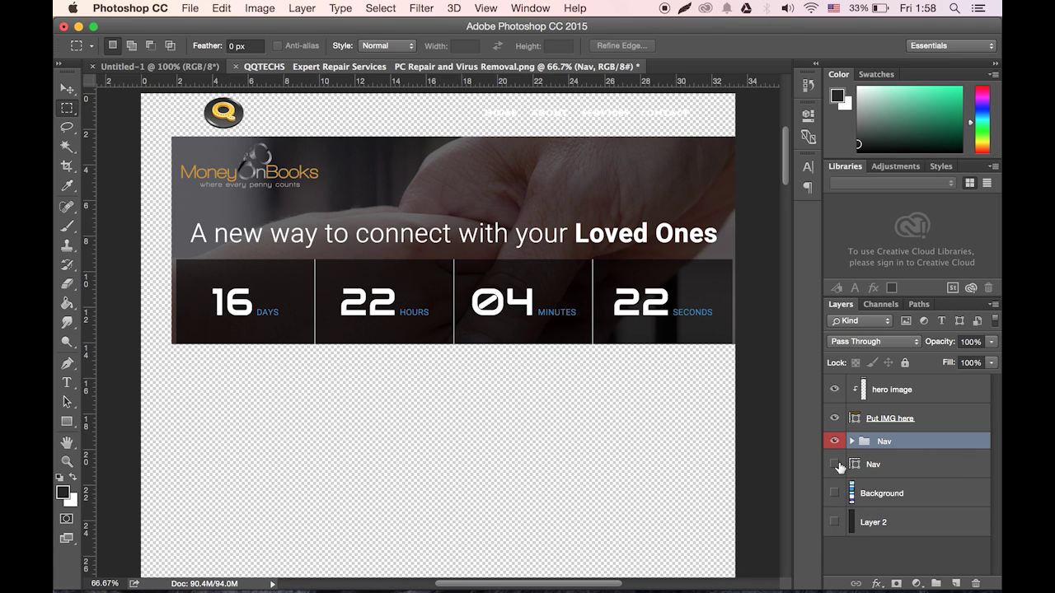
left_click(836, 465)
left_click(835, 466)
left_click(834, 466)
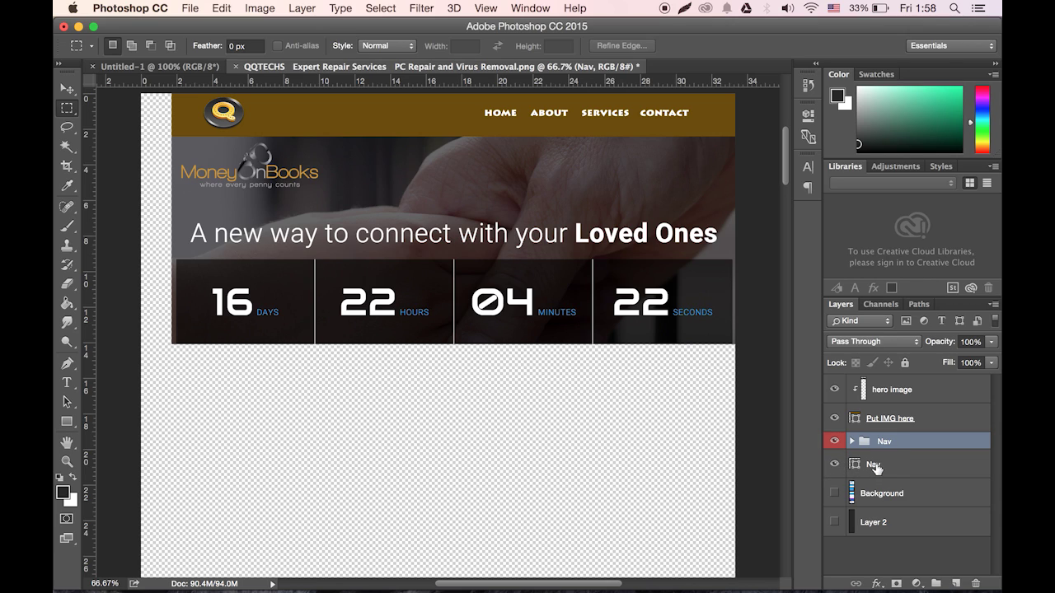
Rename the Nav rectangle layer as Nav background and move it into the Nav group beneath Change Logo.
double_click(875, 467)
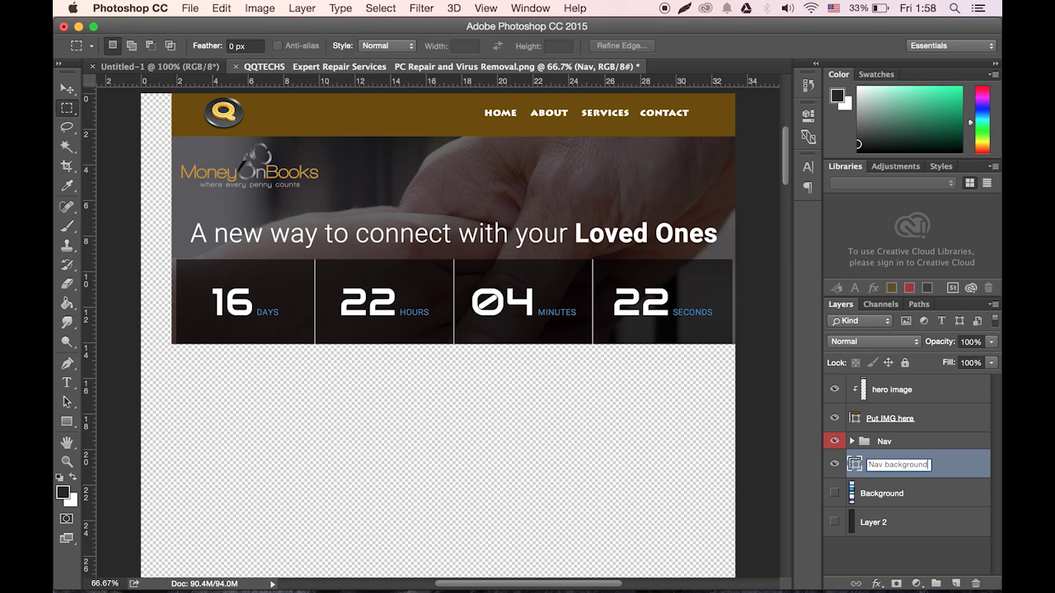
key("Return")
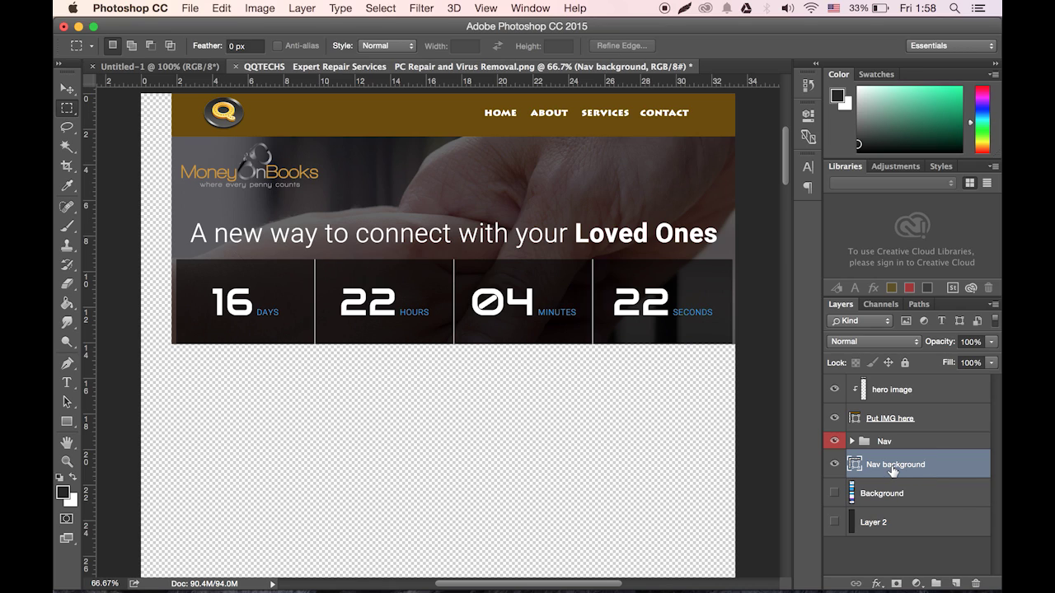
left_click_drag(892, 470, 894, 511)
left_click(851, 442)
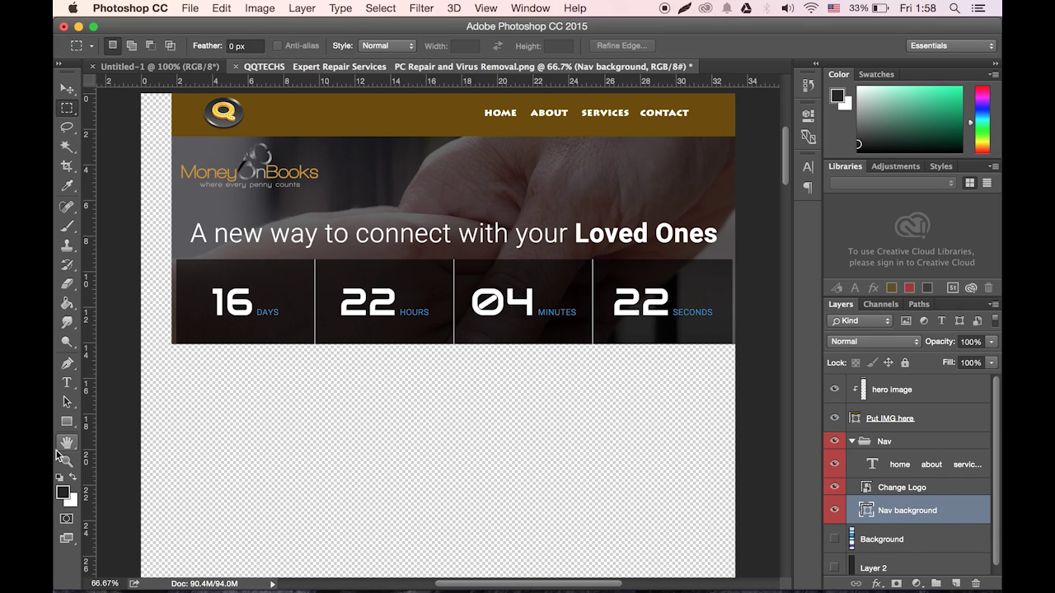
left_click(67, 424)
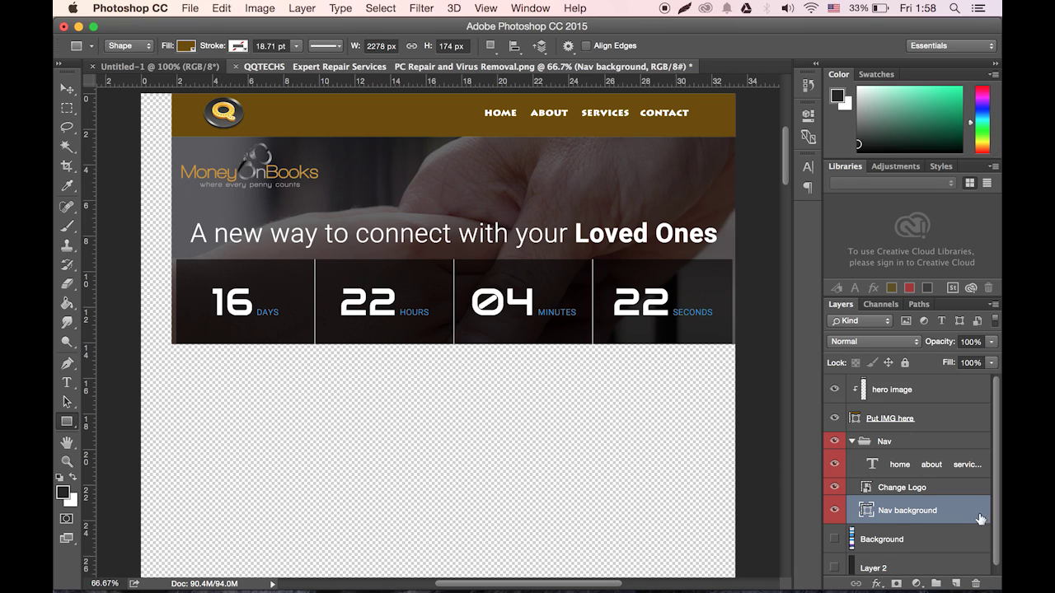
left_click(185, 49)
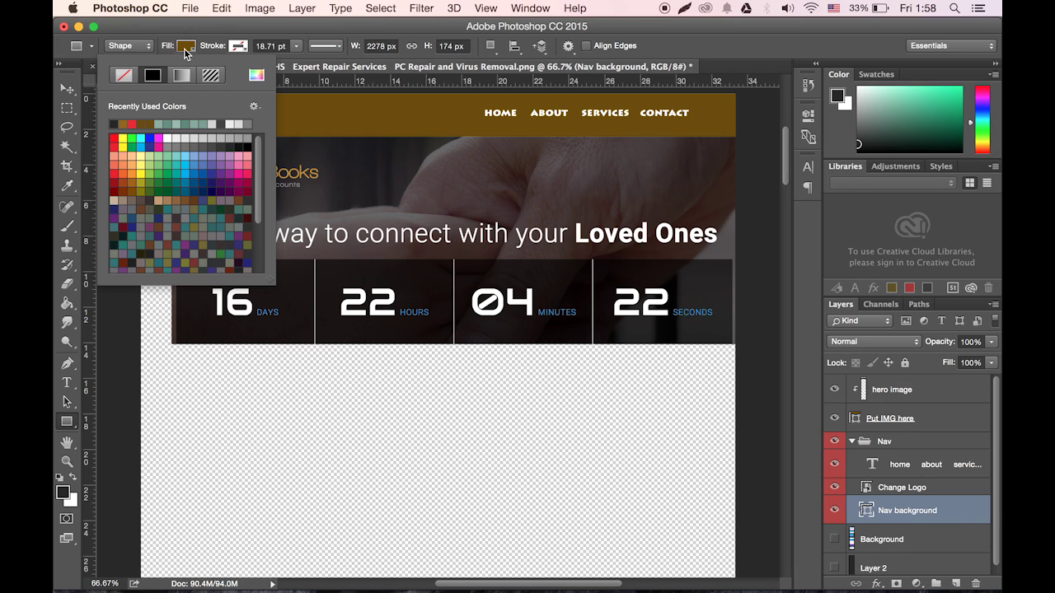
left_click(261, 80)
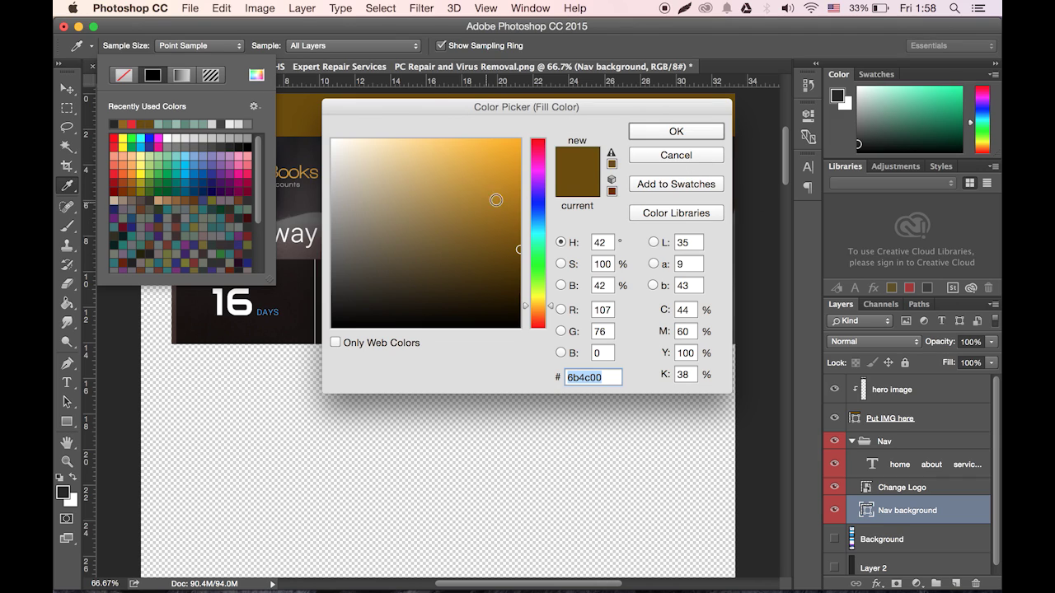
left_click(652, 155)
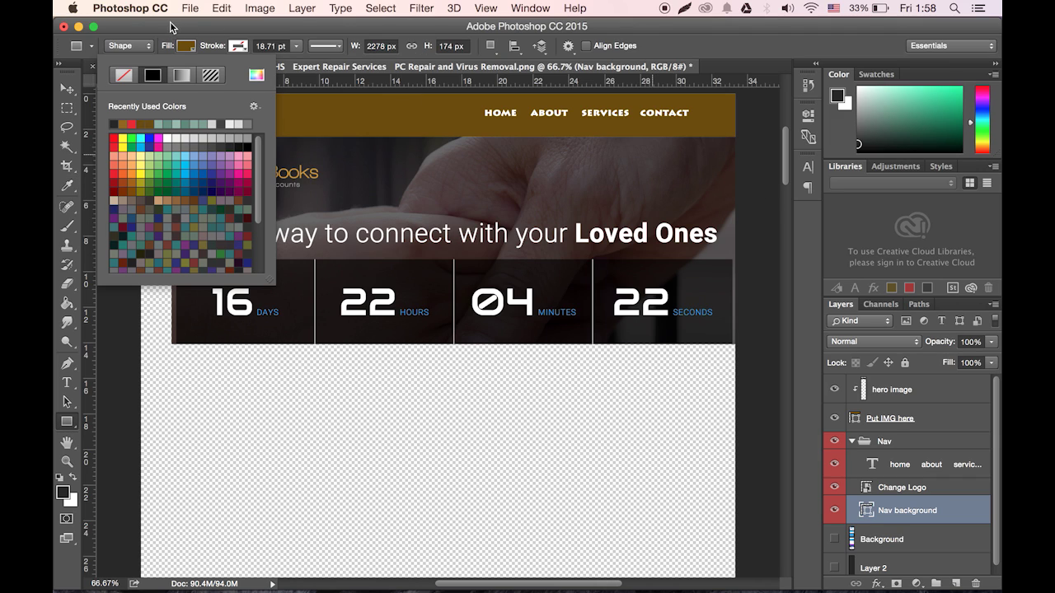
left_click(192, 47)
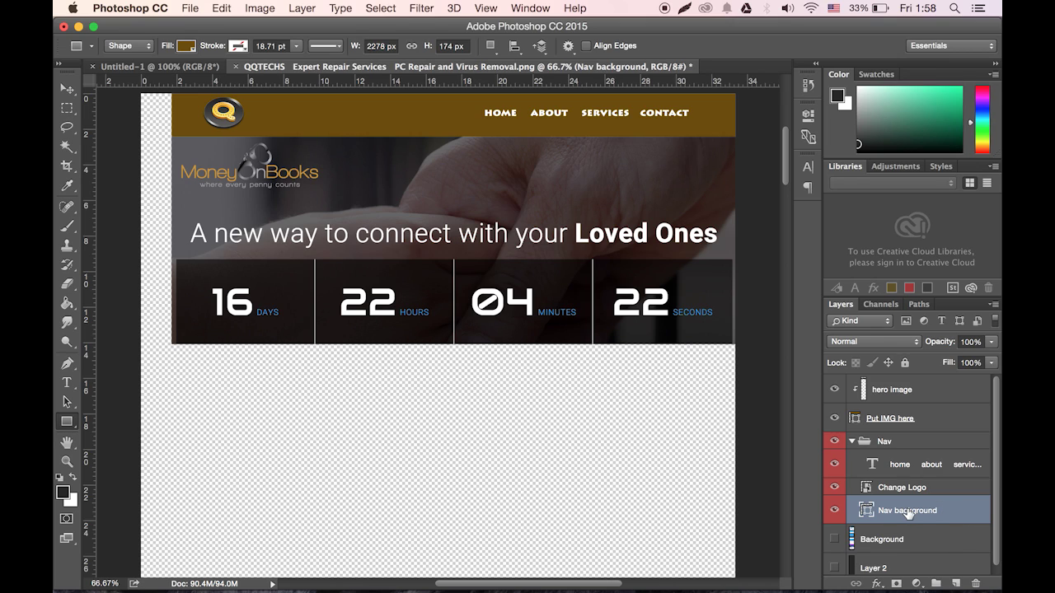
Add a Color Overlay effect to the Nav background layer and choose dark gray 222222 as its overlay color.
double_click(949, 513)
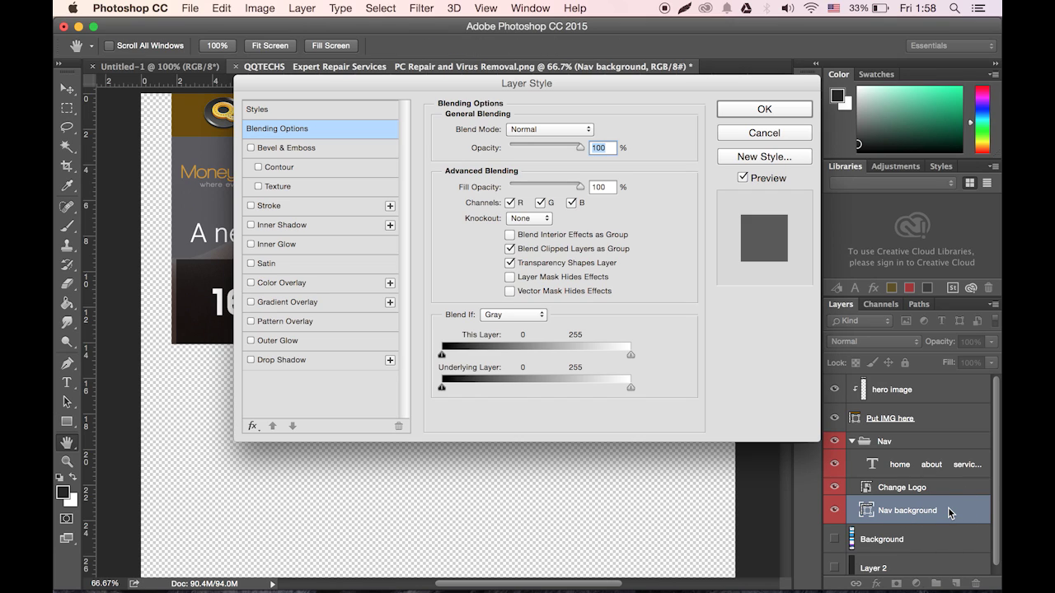
left_click(272, 285)
left_click_drag(375, 85, 475, 185)
left_click(693, 231)
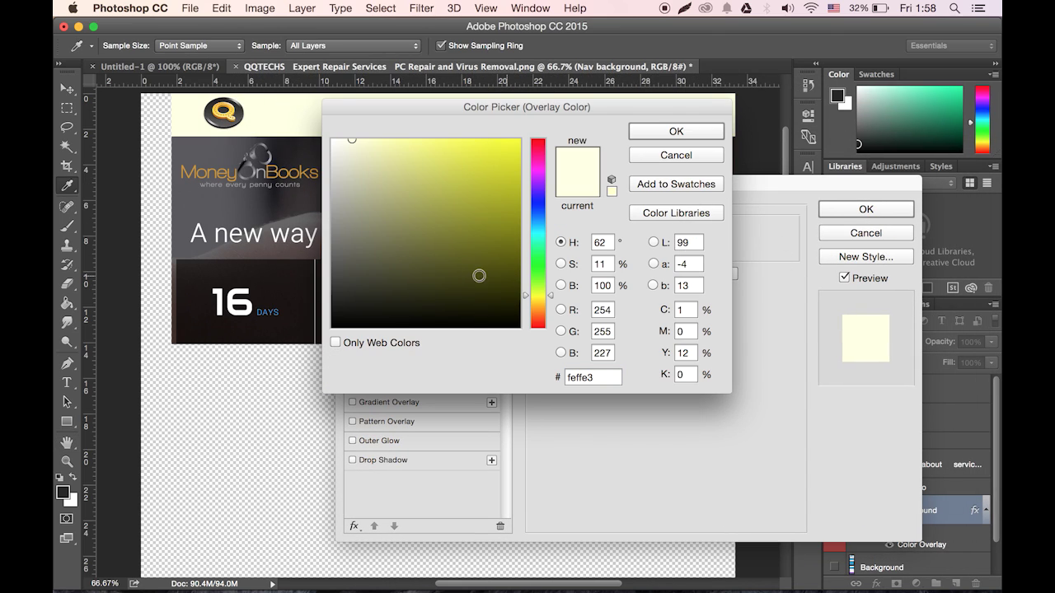
left_click(255, 385)
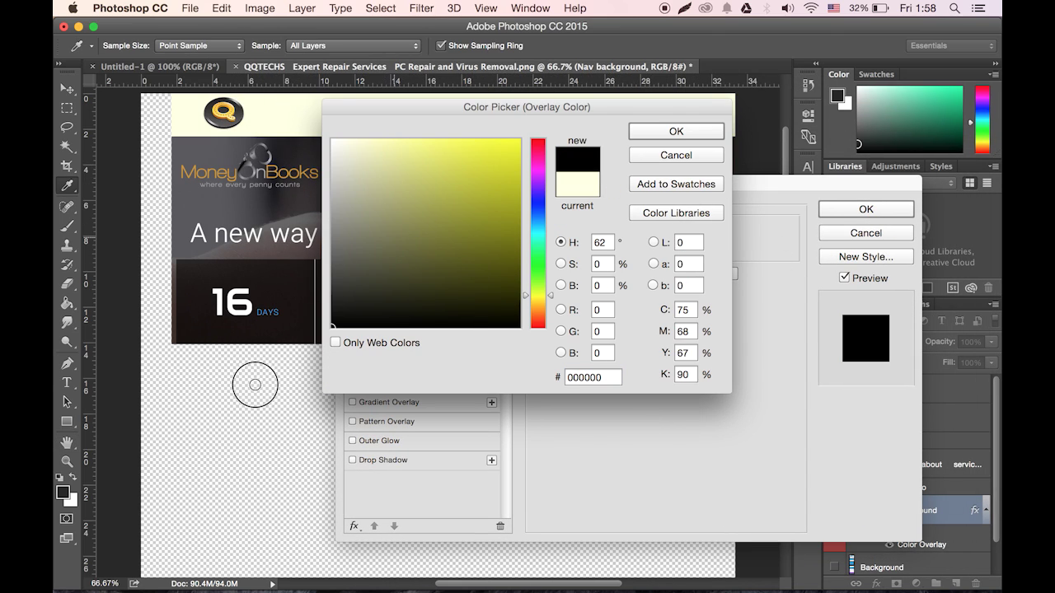
left_click_drag(438, 97, 586, 224)
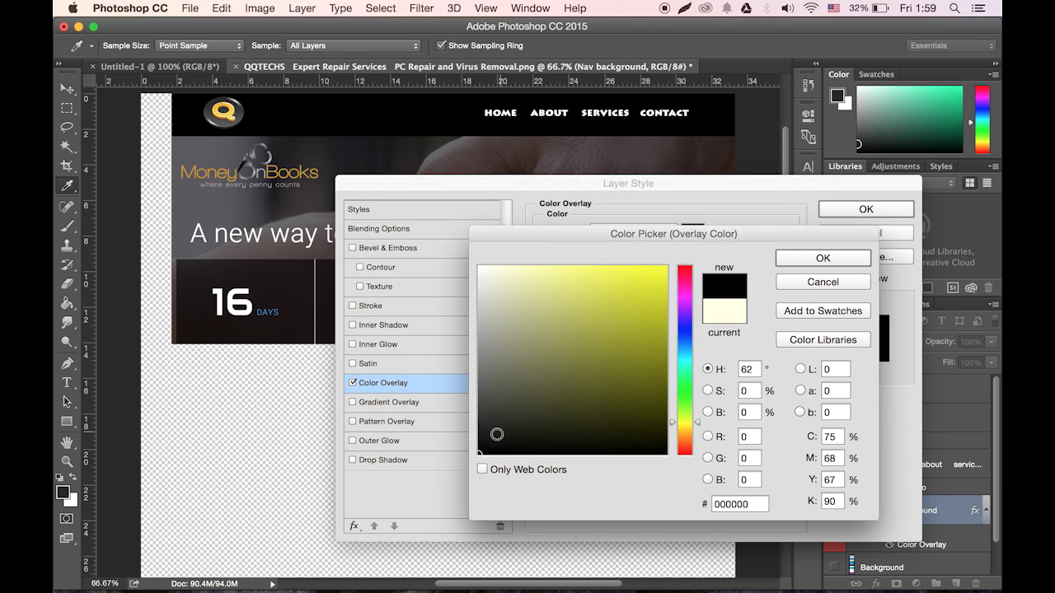
left_click(473, 436)
left_click_drag(473, 434, 472, 429)
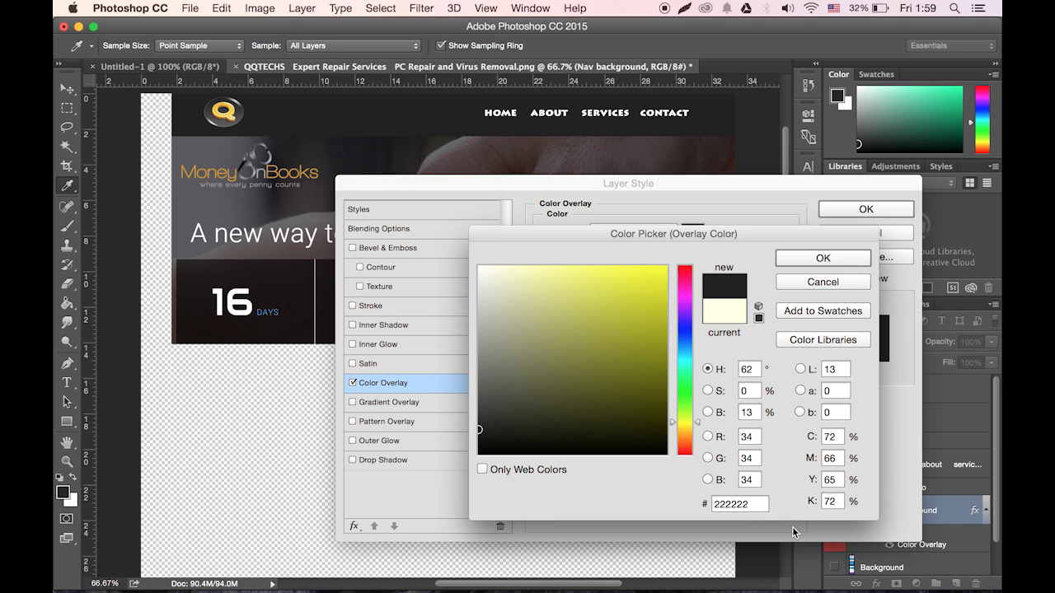
Copy the overlay's hex code, save 222222 in a new note in the Notes app, and switch back to Photoshop.
double_click(746, 504)
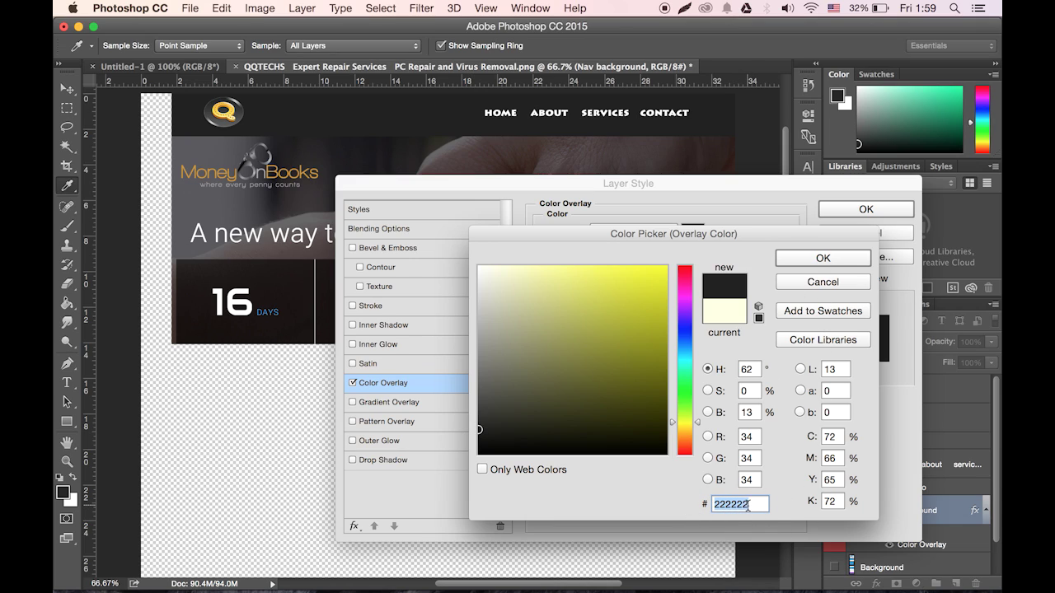
left_click(715, 505)
key("super+c")
key("super+space")
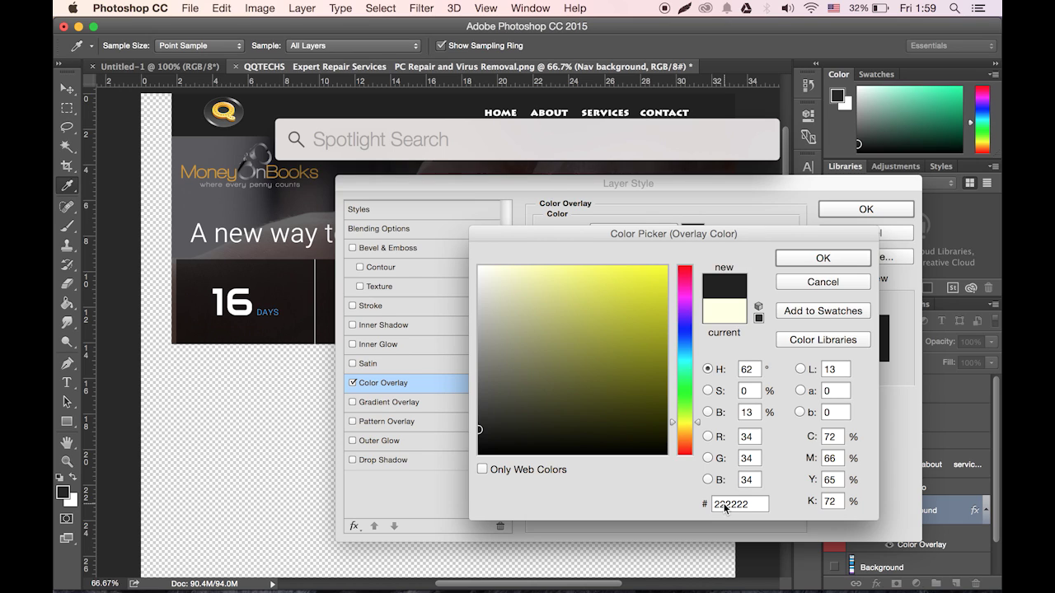
type("notes")
key("Return")
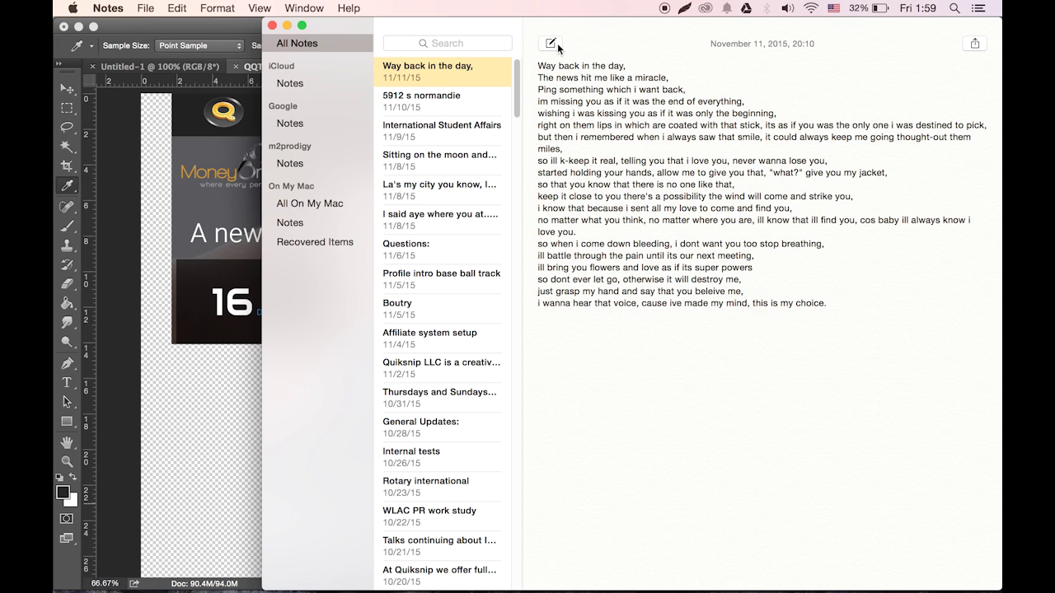
left_click(557, 45)
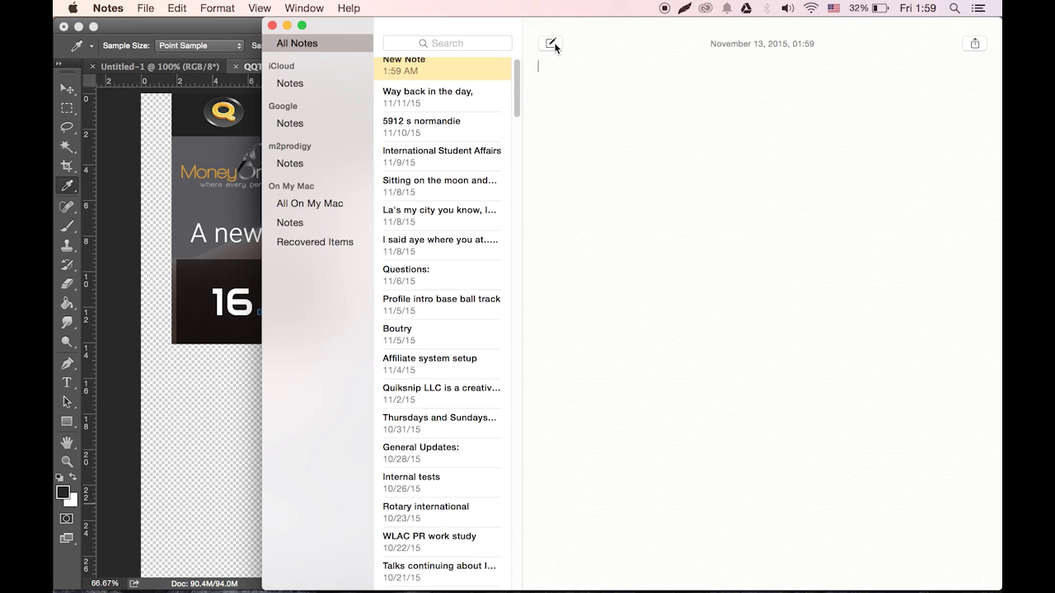
type("222222")
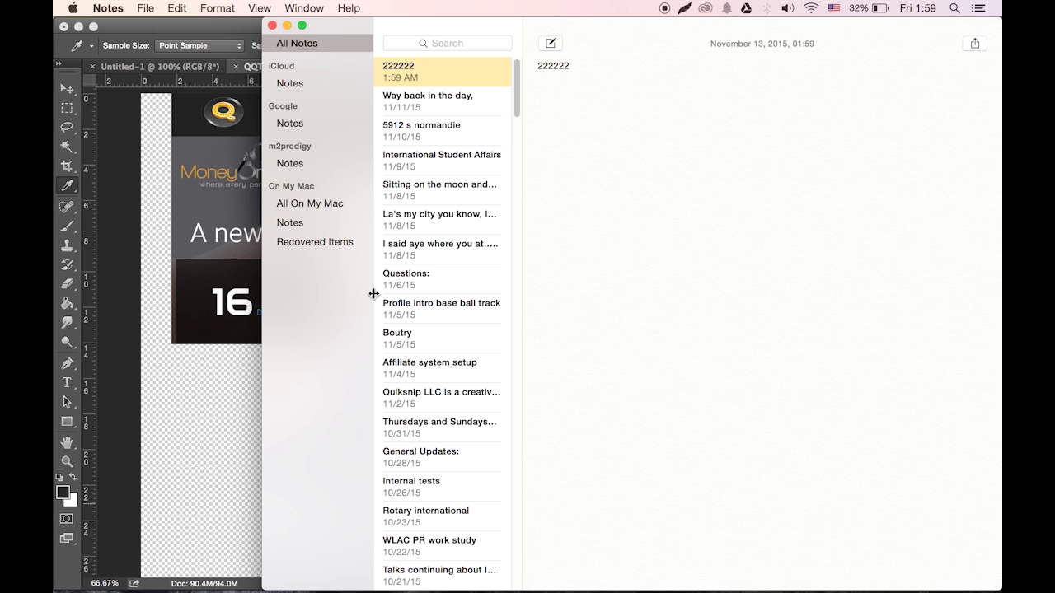
left_click(237, 405)
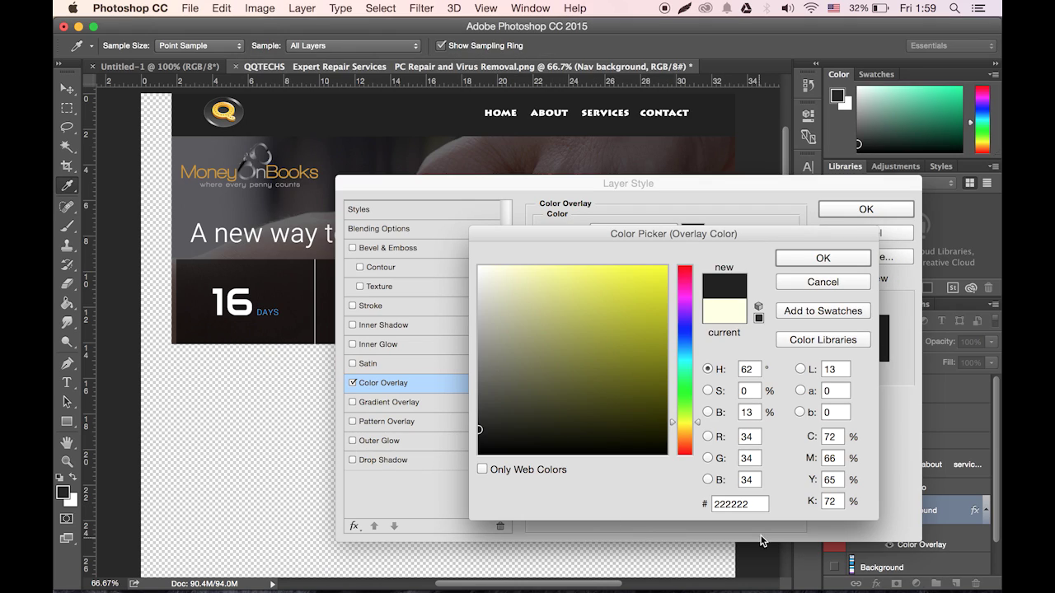
Accept the 222222 overlay color, apply the layer style, and collapse the Nav group.
double_click(754, 505)
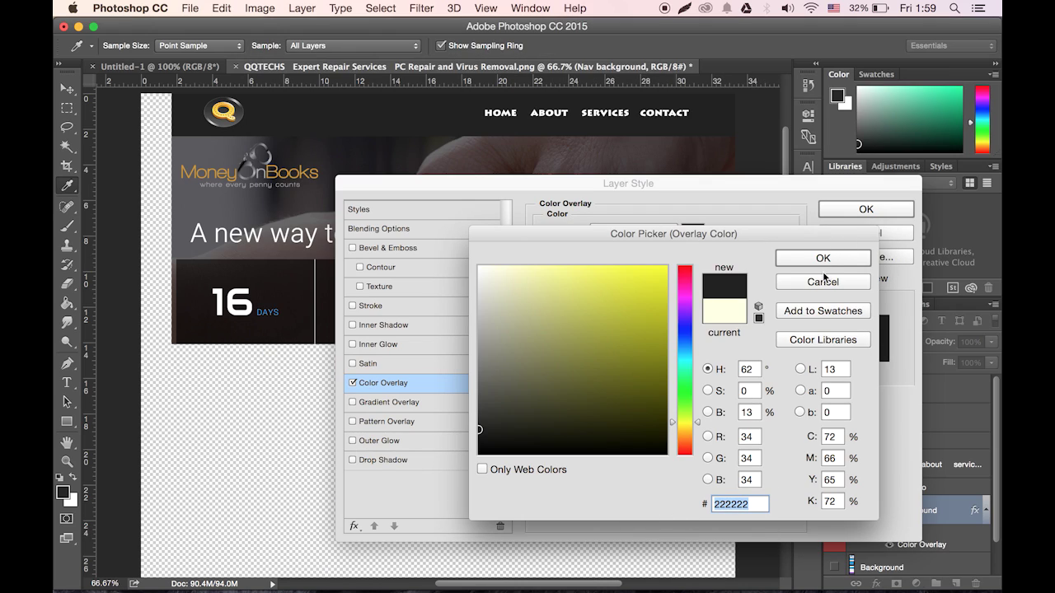
left_click(801, 261)
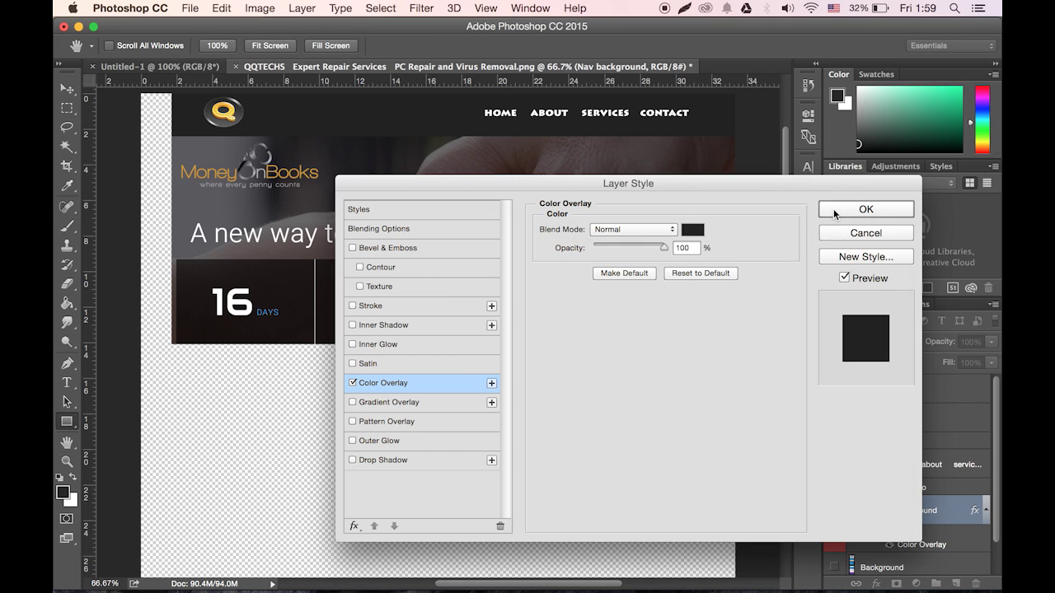
left_click(866, 210)
scroll(849, 445, "down", 1)
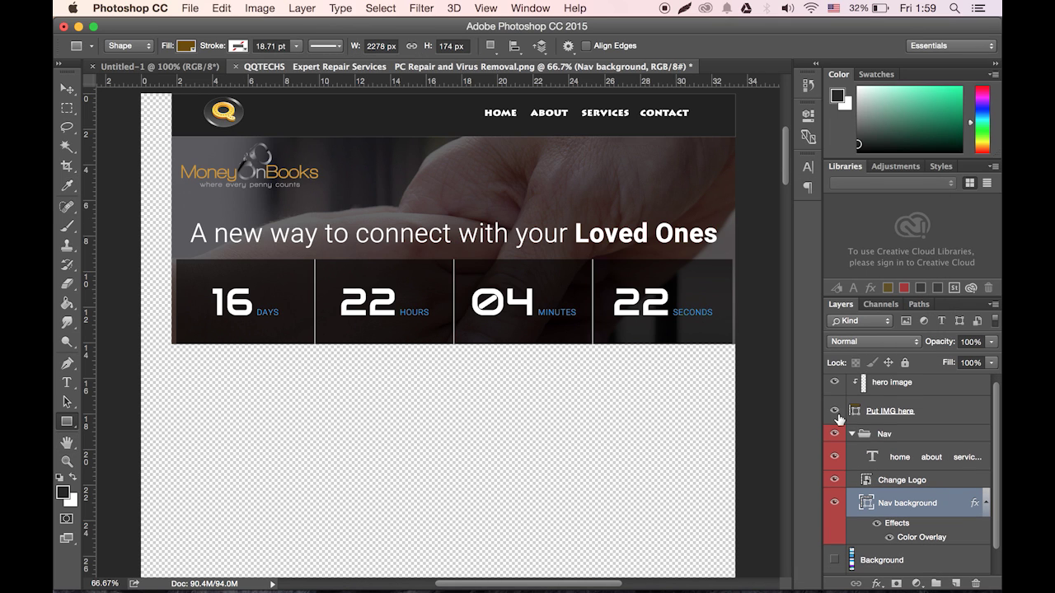
left_click(853, 435)
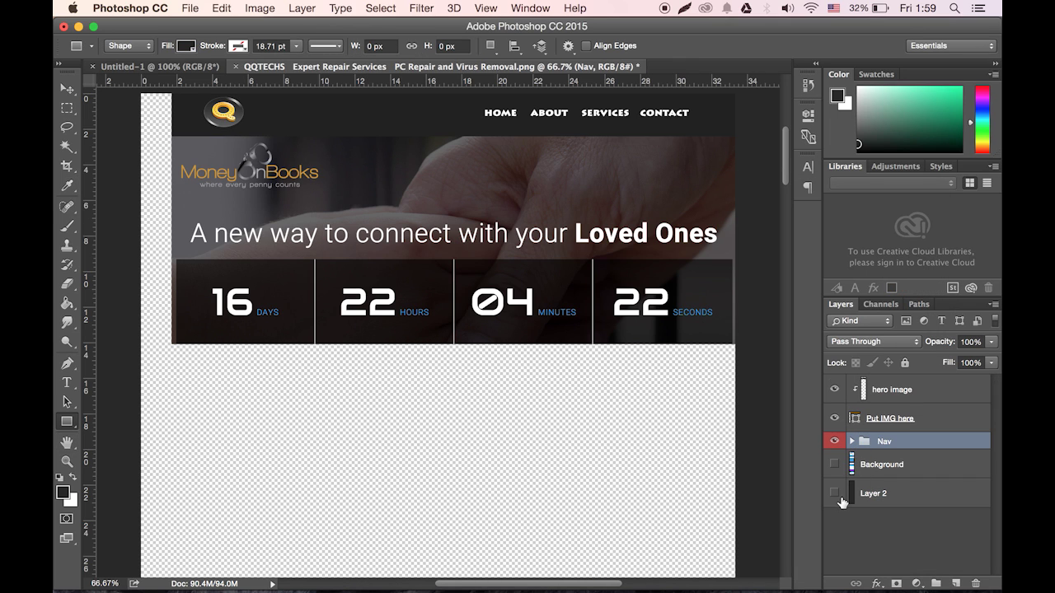
Toggle the Background and Layer 2 layers to compare the mockup with the screenshot, leaving both visible.
left_click(836, 465)
left_click(836, 466)
left_click(835, 494)
left_click(835, 495)
left_click(837, 466)
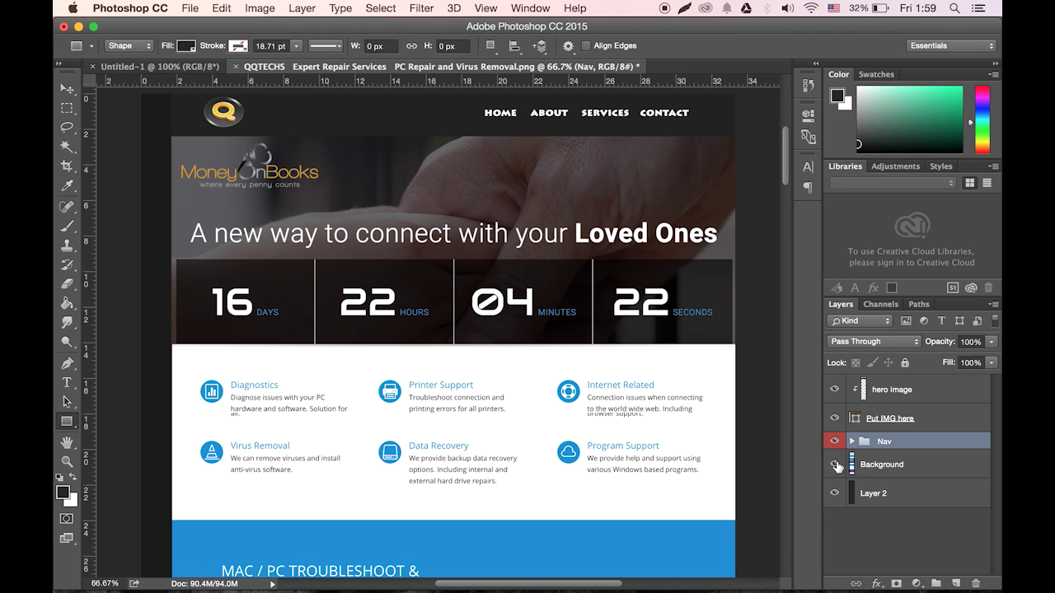
left_click(837, 466)
left_click(837, 466)
left_click(837, 466)
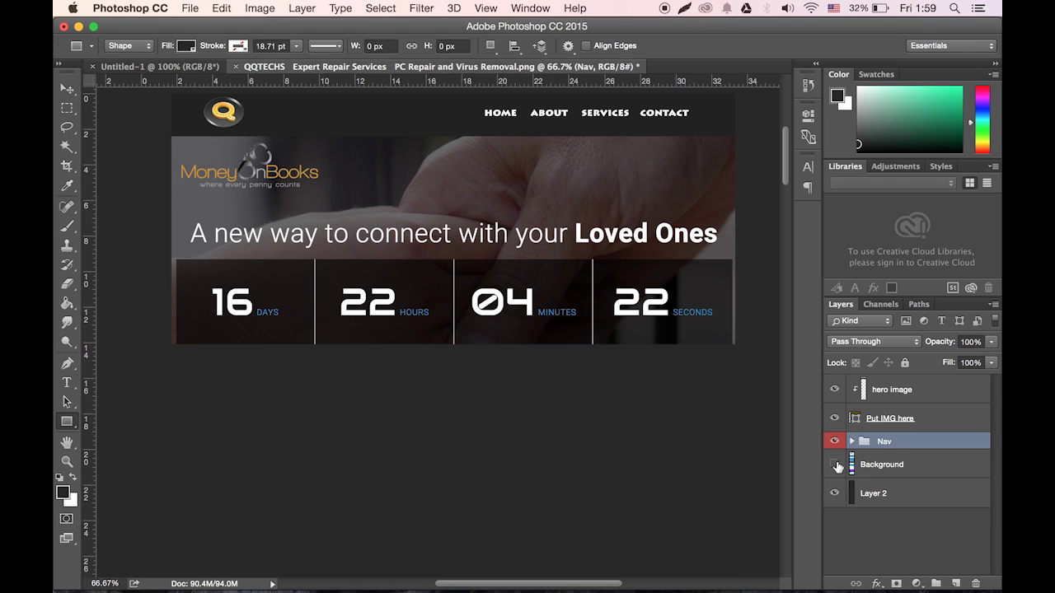
left_click(837, 466)
left_click(836, 465)
left_click(837, 465)
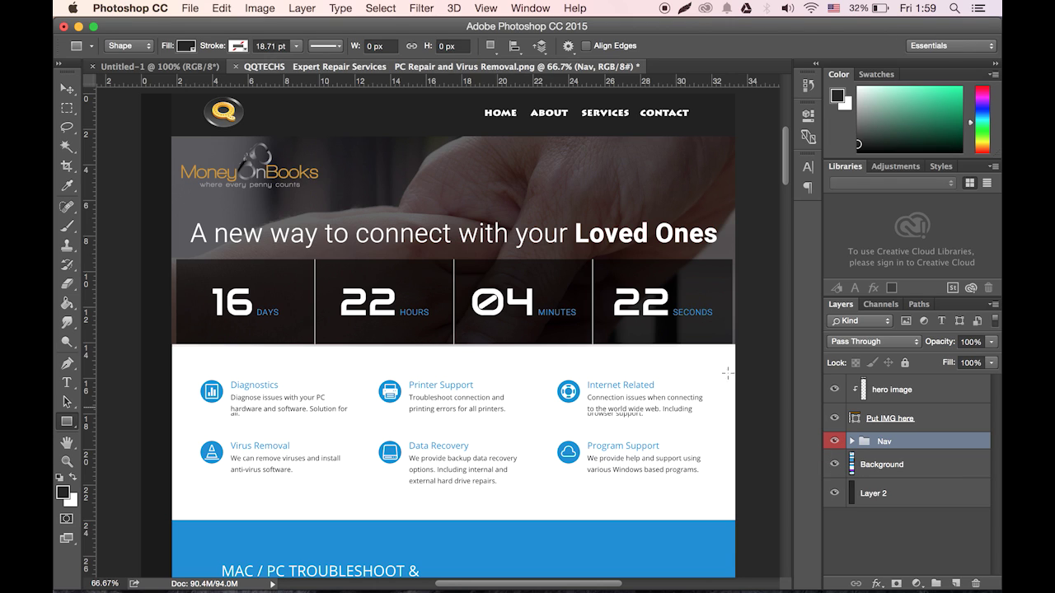
Add a new empty layer above the hero image layer.
scroll(361, 329, "down", 4)
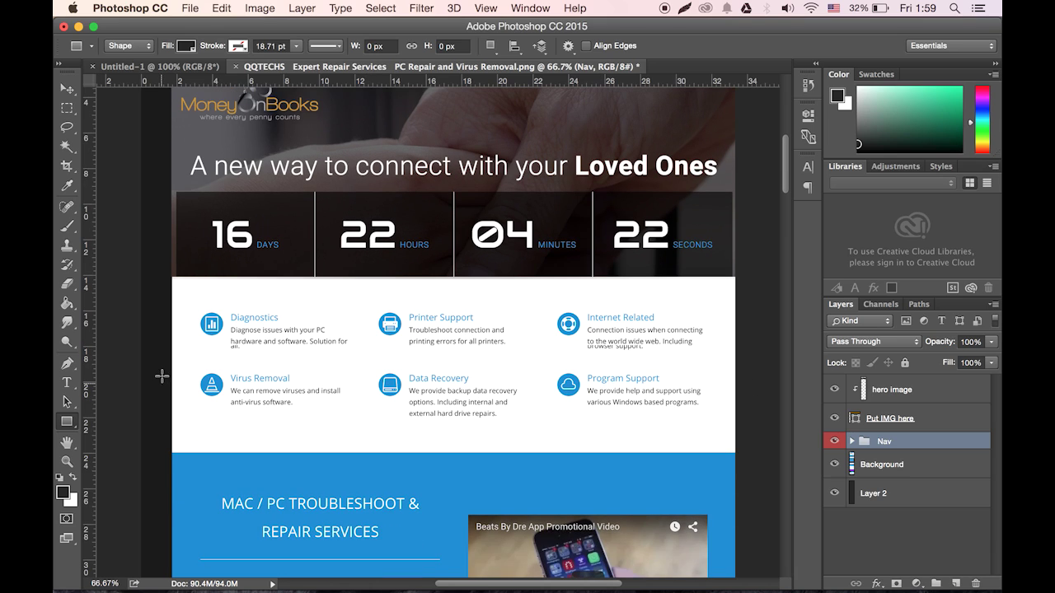
scroll(410, 259, "down", 3)
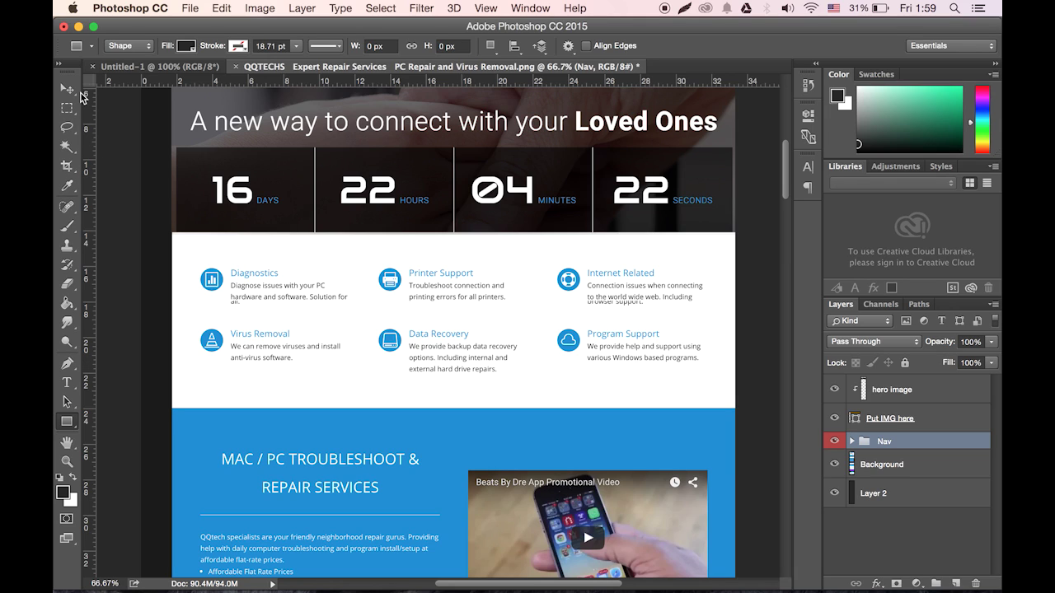
key("super+1")
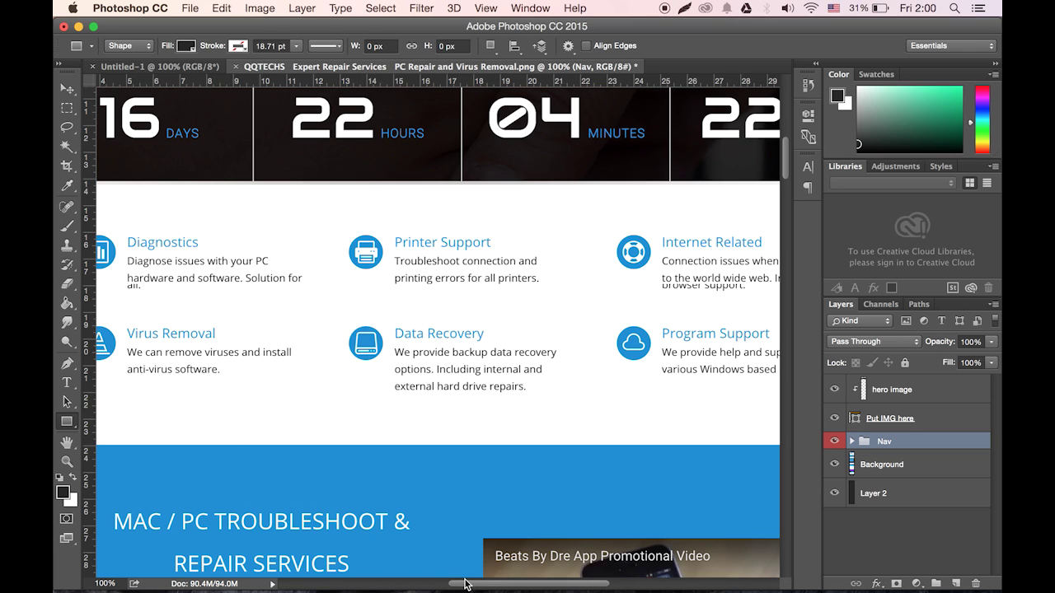
left_click_drag(466, 584, 434, 583)
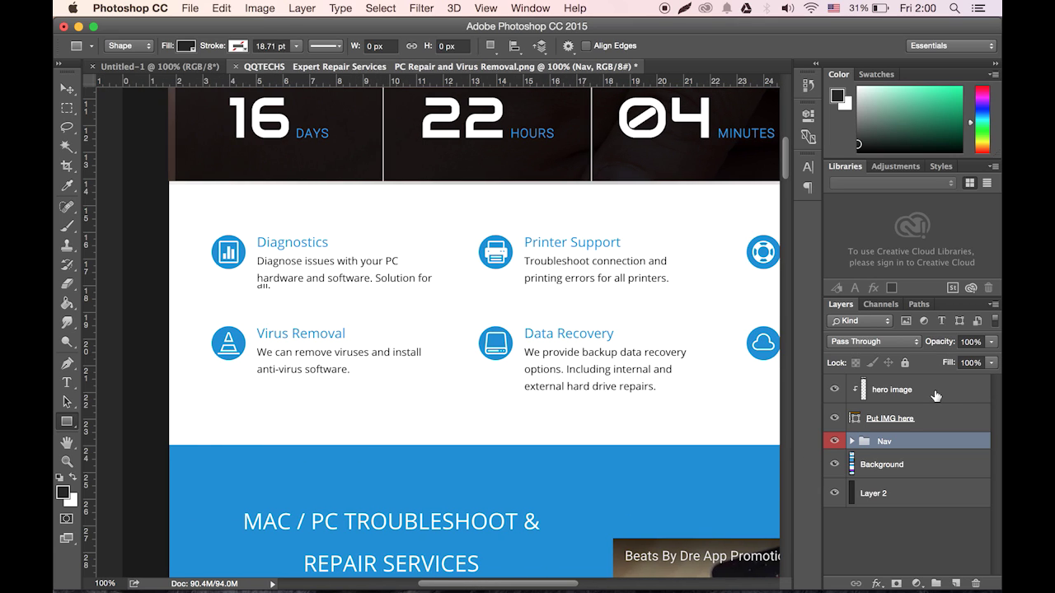
left_click(935, 408)
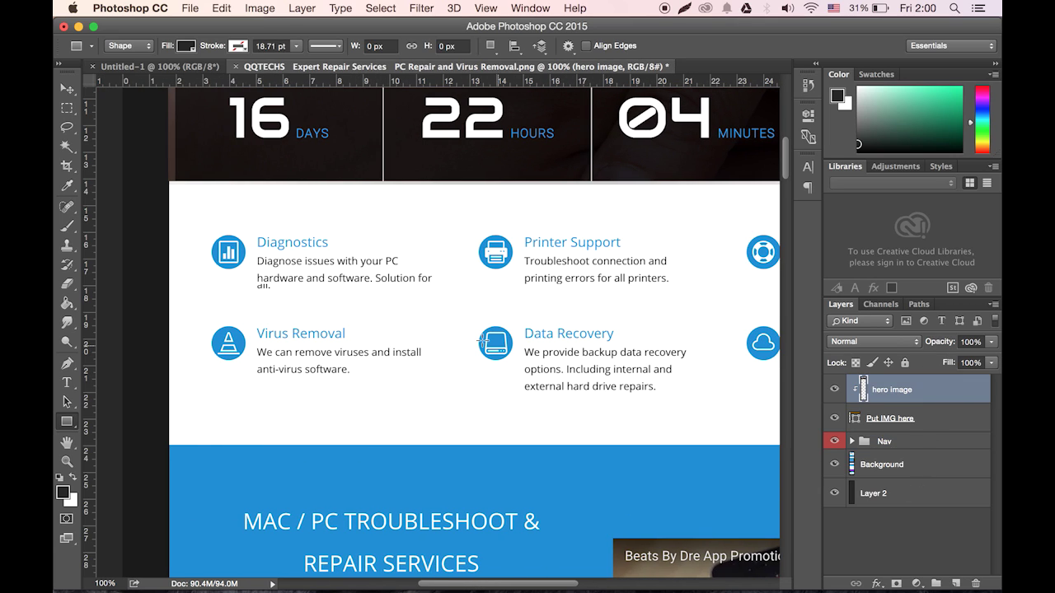
scroll(482, 340, "up", 1)
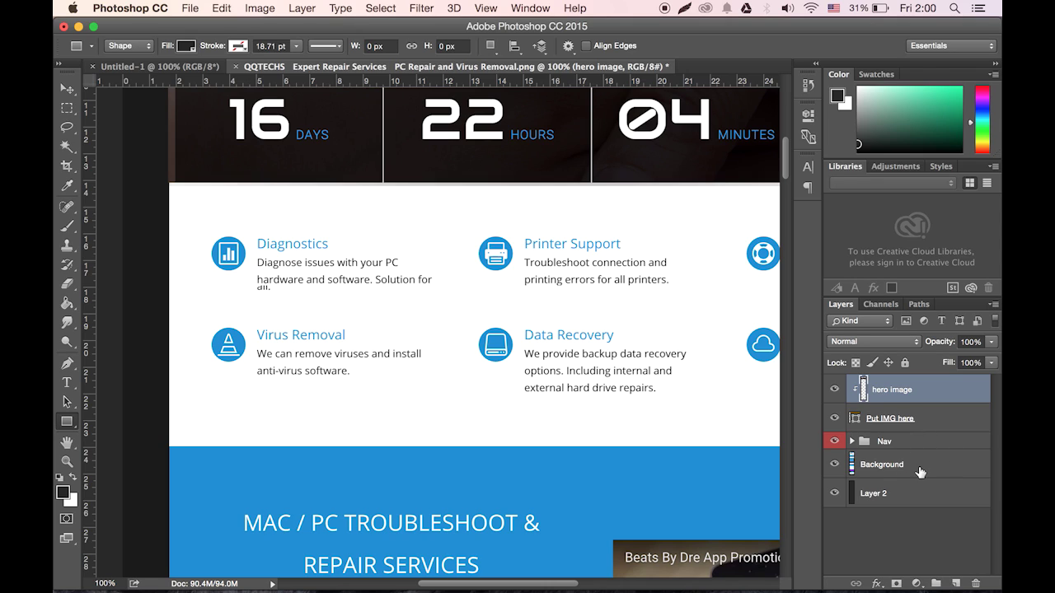
left_click(916, 466)
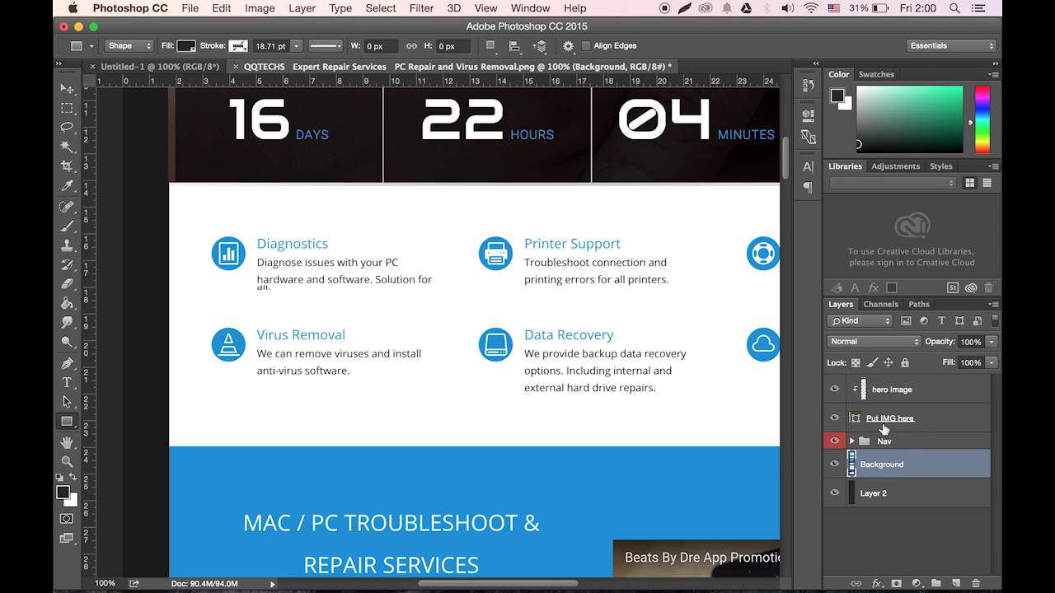
left_click(939, 394)
left_click(956, 584)
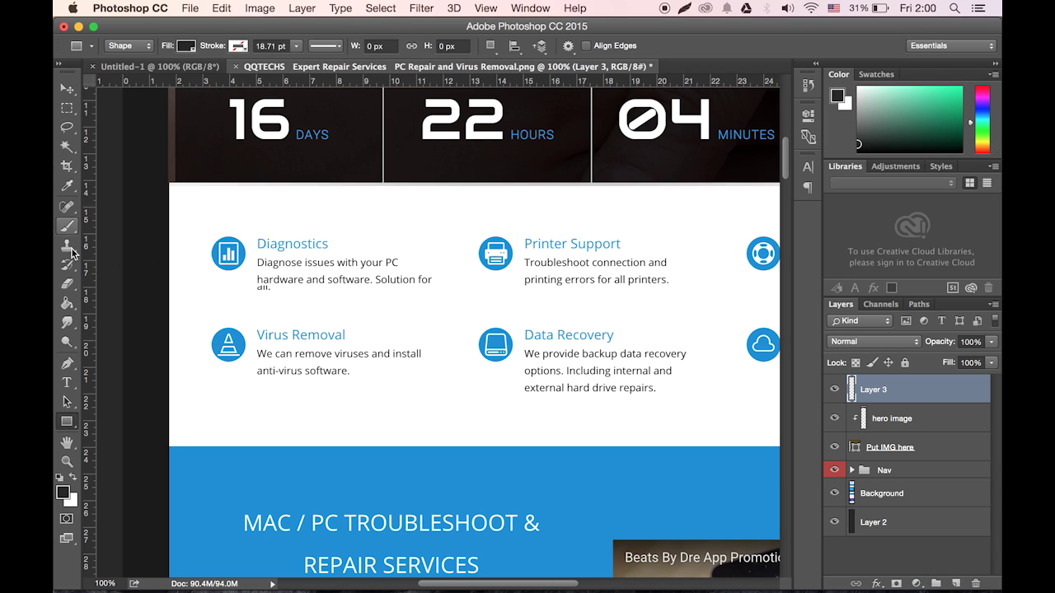
Try to select the blue circle of the Diagnostics icon with the Magic Wand on the new layer.
left_click(66, 148)
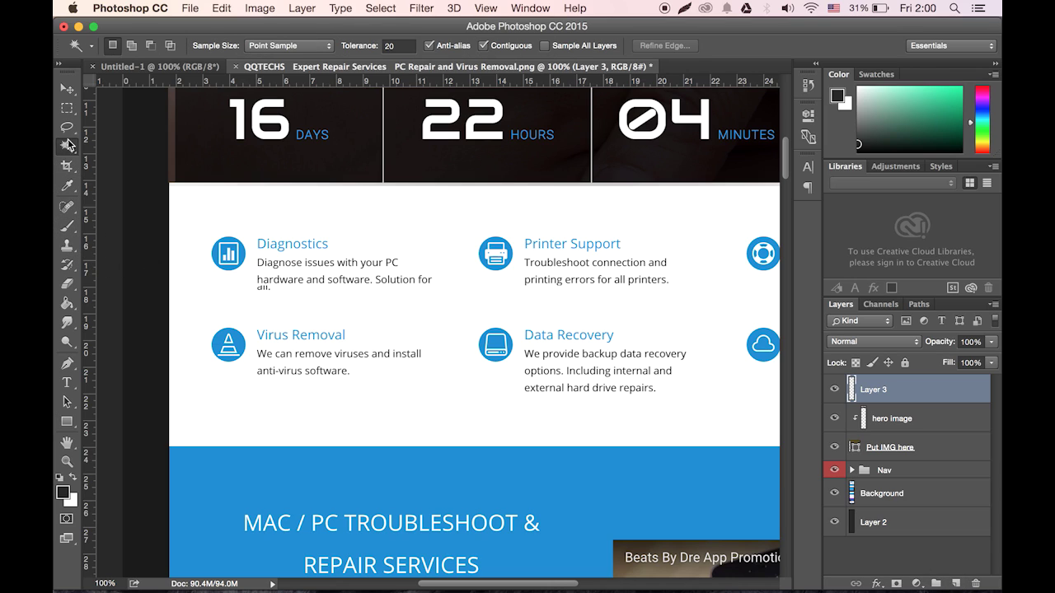
key("super+plus")
key("super+plus")
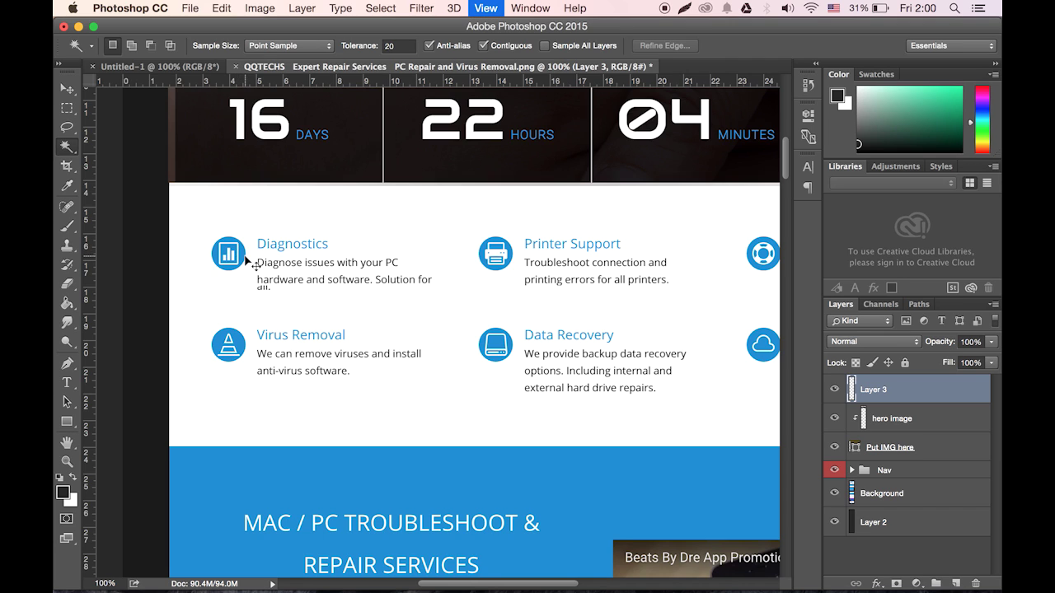
key("super+minus")
key("super+minus")
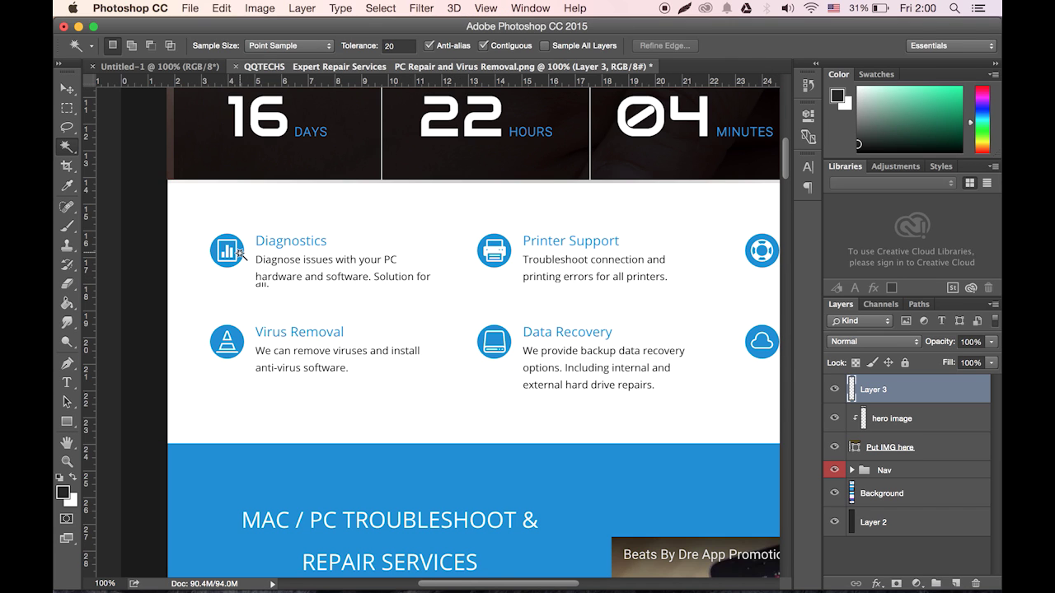
left_click(237, 250)
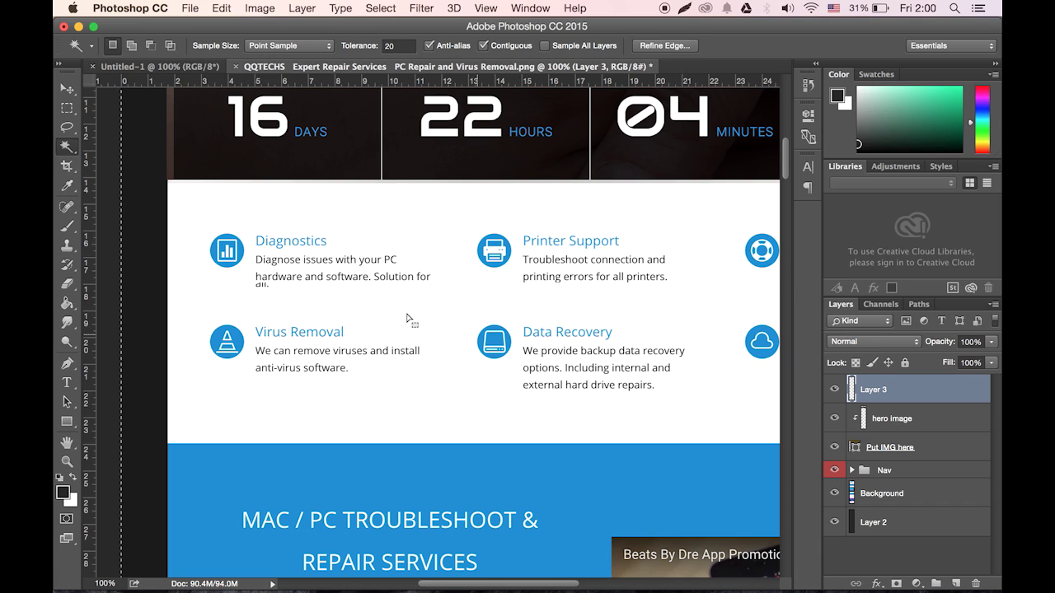
Examine the extent of the selection across the page and around the services section at several zoom levels.
key("super+minus")
key("super+minus")
key("super+minus")
key("super+minus")
key("super+minus")
key("super+minus")
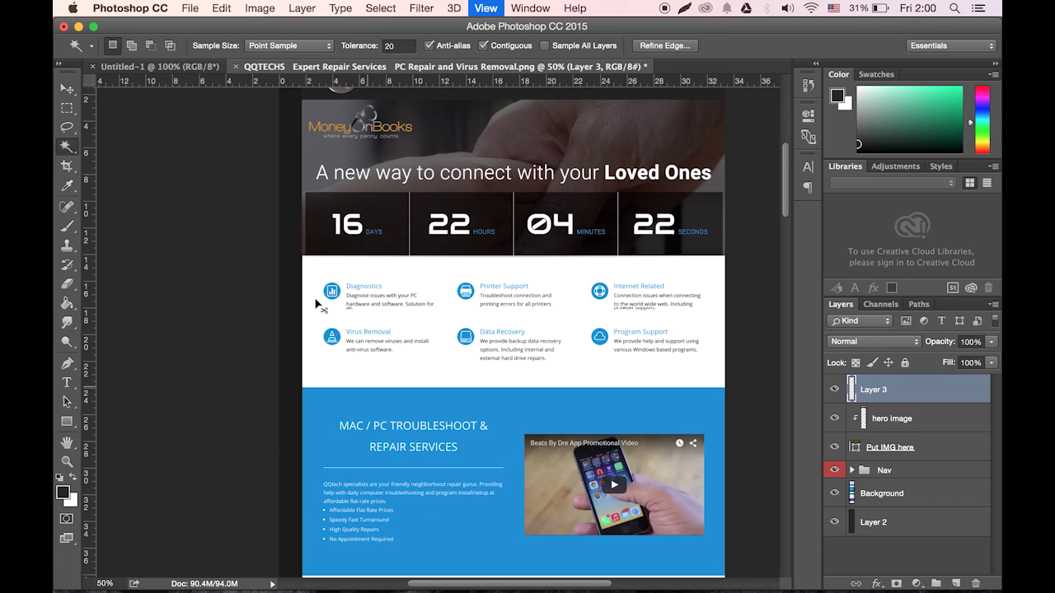
key("super+plus")
key("super+plus")
key("super+plus")
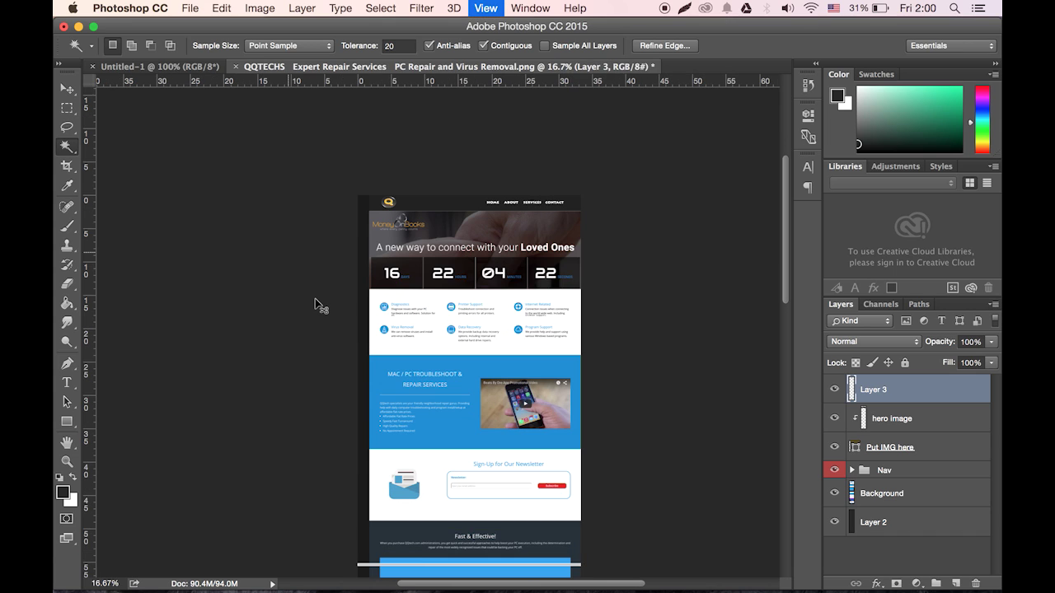
key("super+plus")
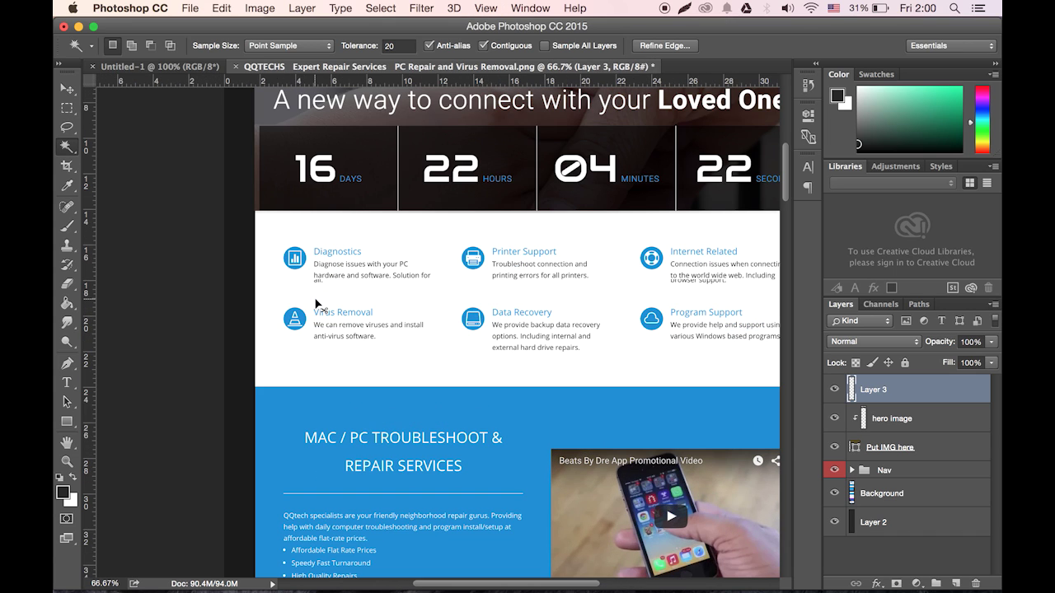
key("super+plus")
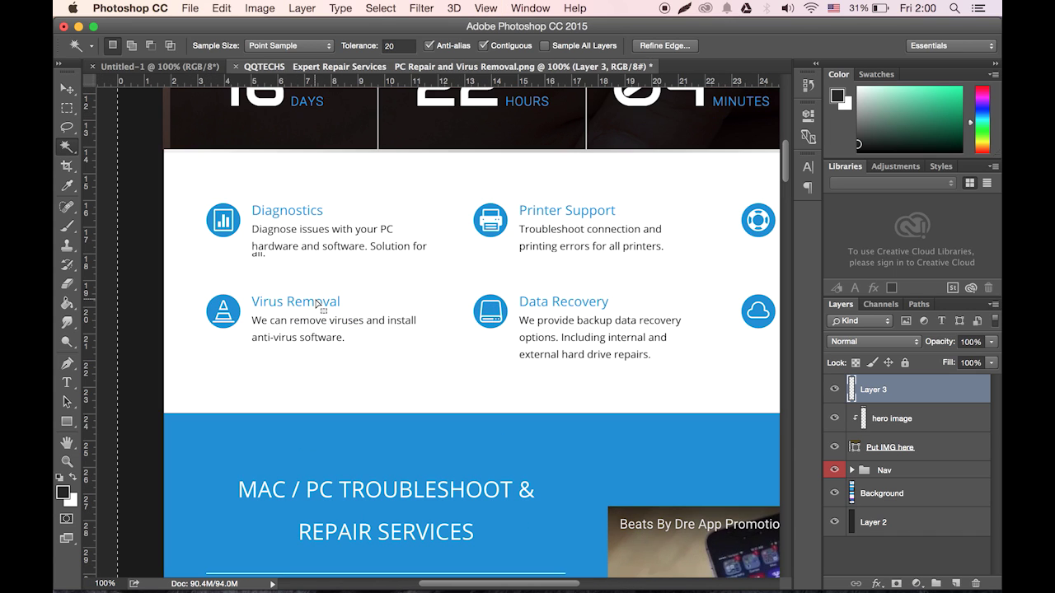
scroll(302, 358, "up", 3)
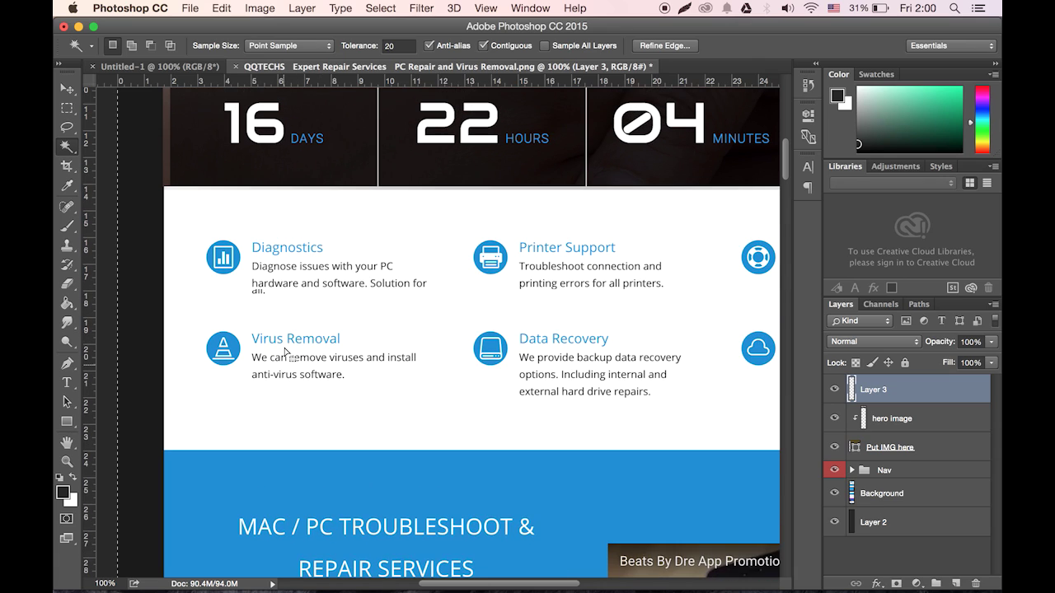
scroll(286, 352, "up", 2)
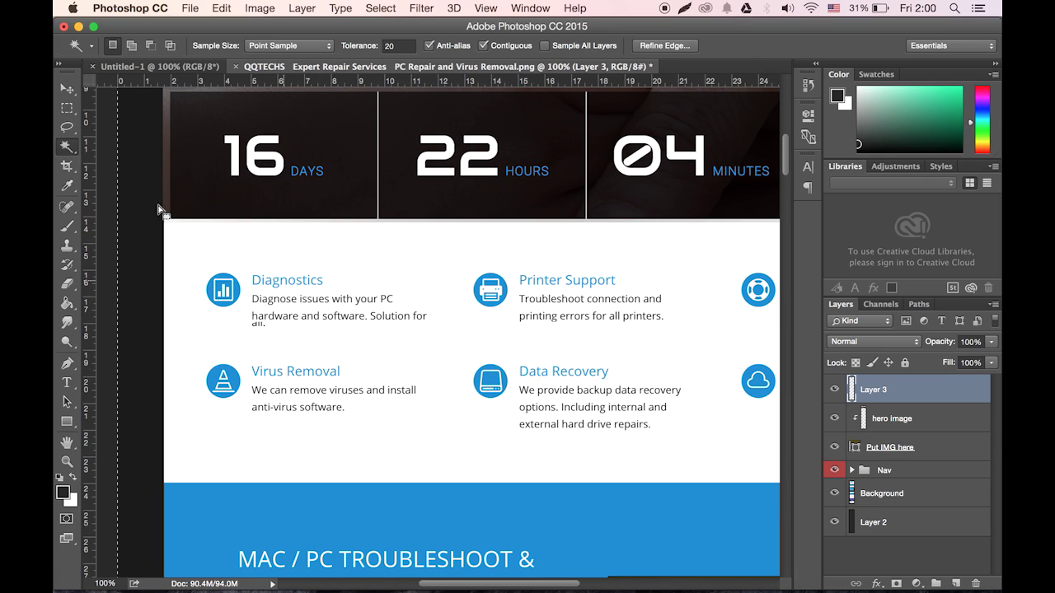
Make the Background layer active and clear the selection with the Rectangular Marquee tool.
left_click(895, 496)
left_click(67, 108)
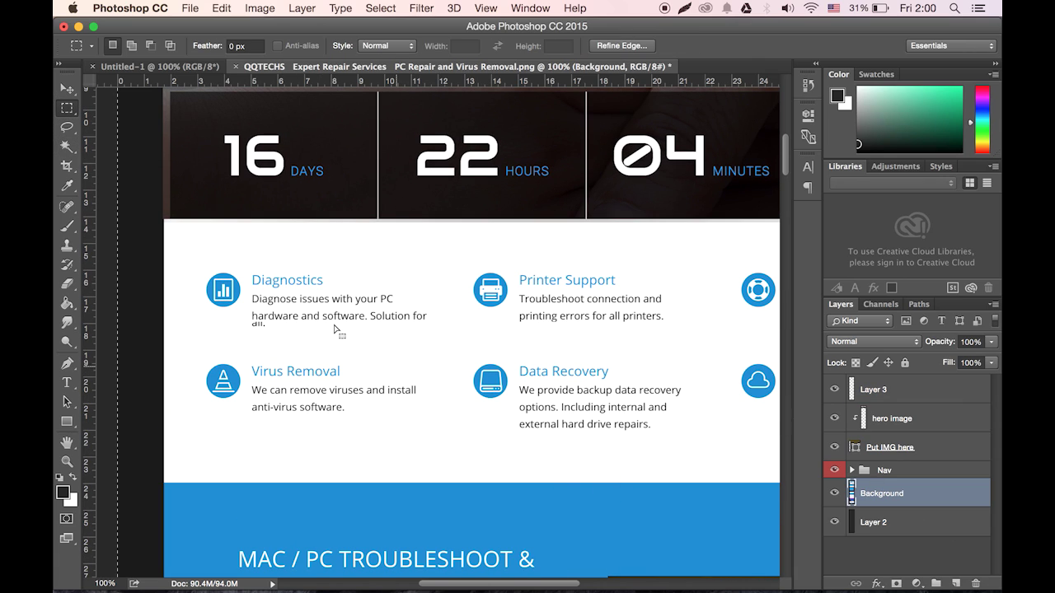
left_click(335, 317)
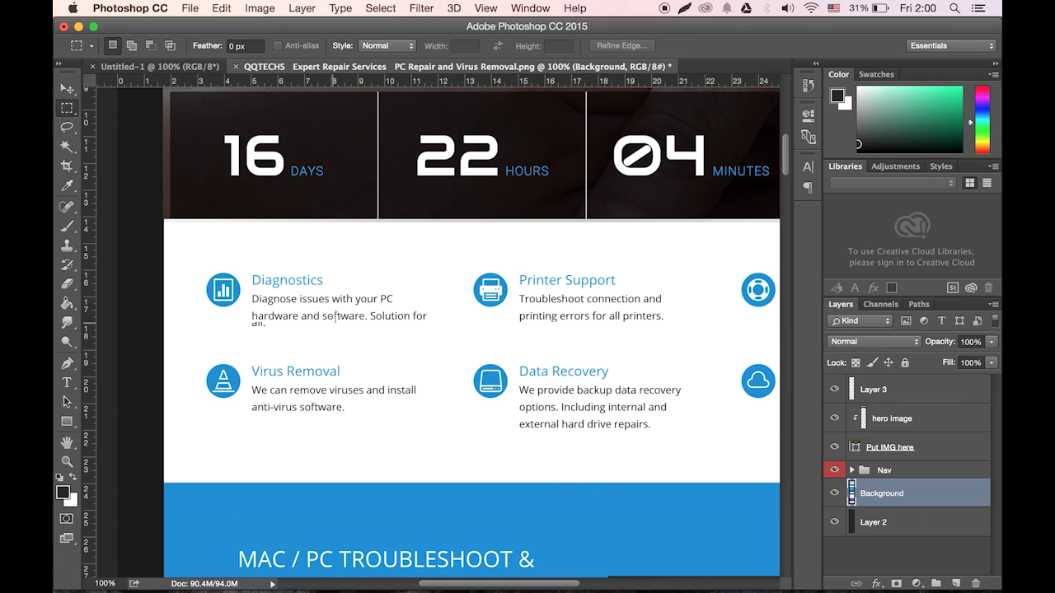
left_click(181, 6)
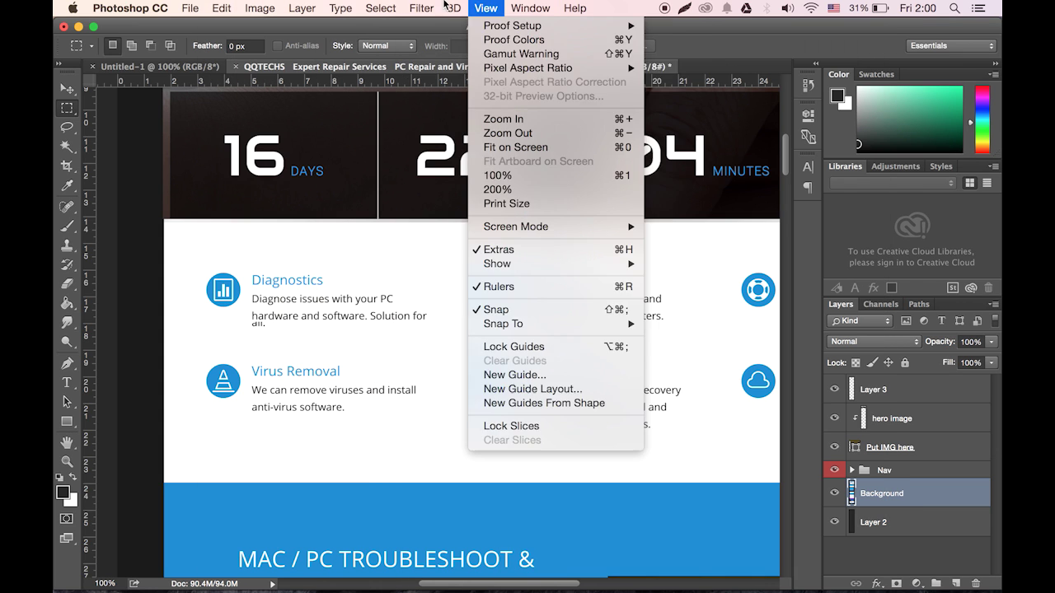
mouse_move(278, 7)
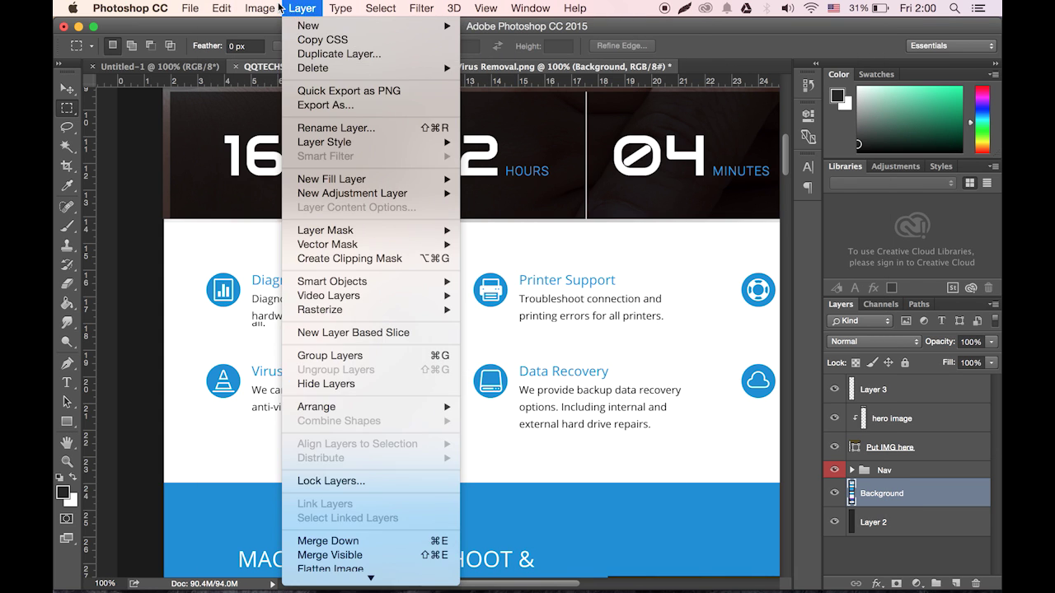
mouse_move(575, 8)
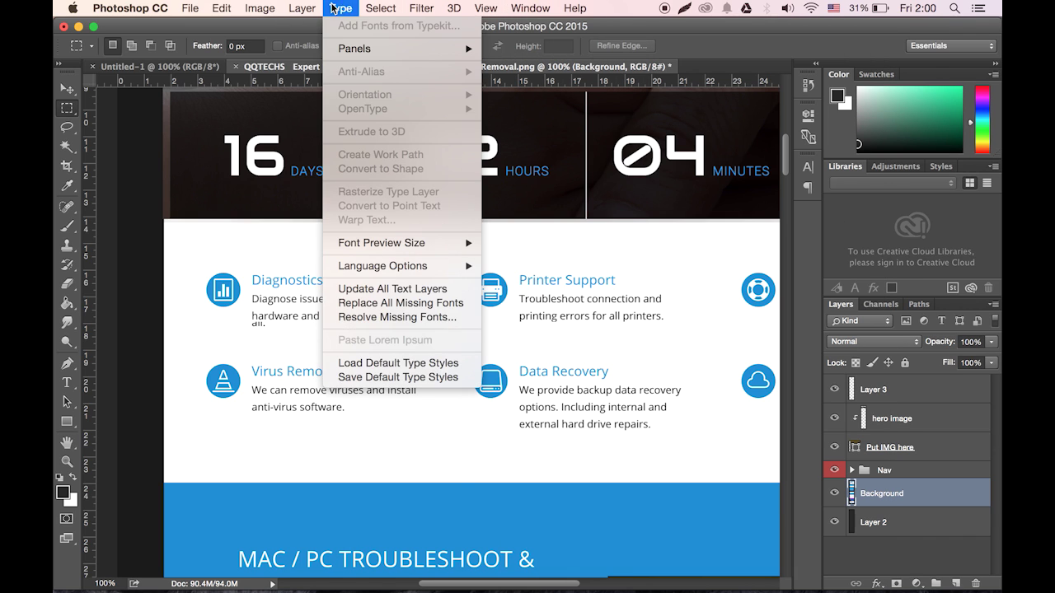
mouse_move(188, 8)
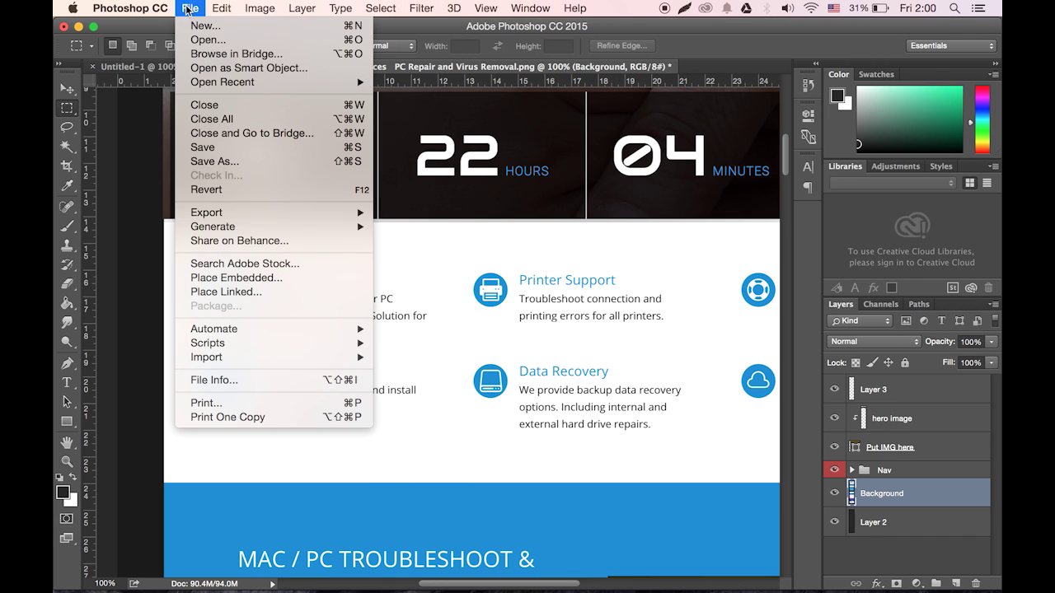
left_click(463, 404)
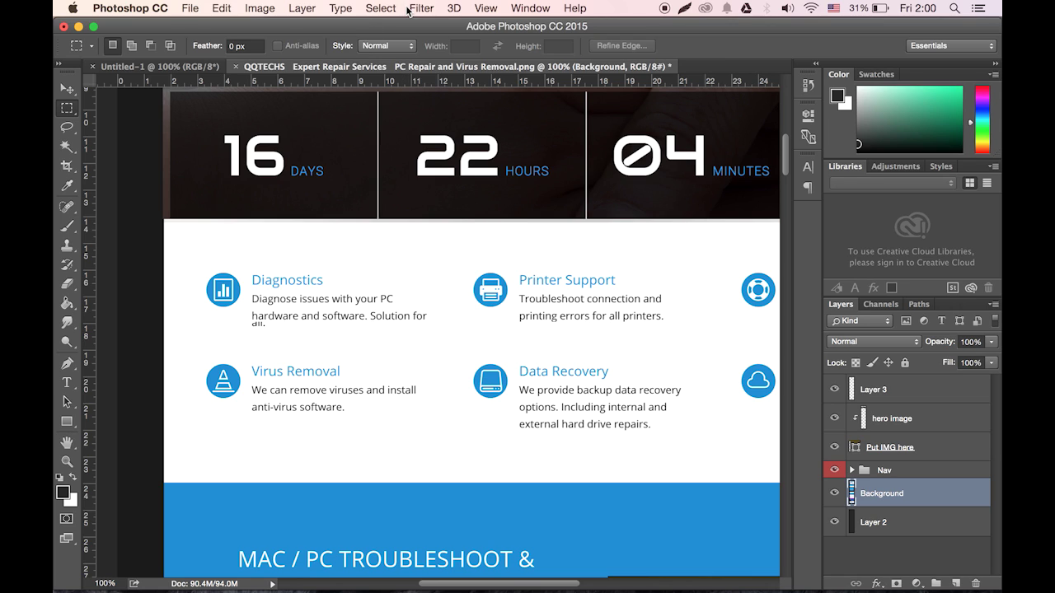
Select the blue areas of the Background layer with Color Range, sampling the MAC / PC Troubleshoot section's blue at Fuzziness 130.
left_click(381, 9)
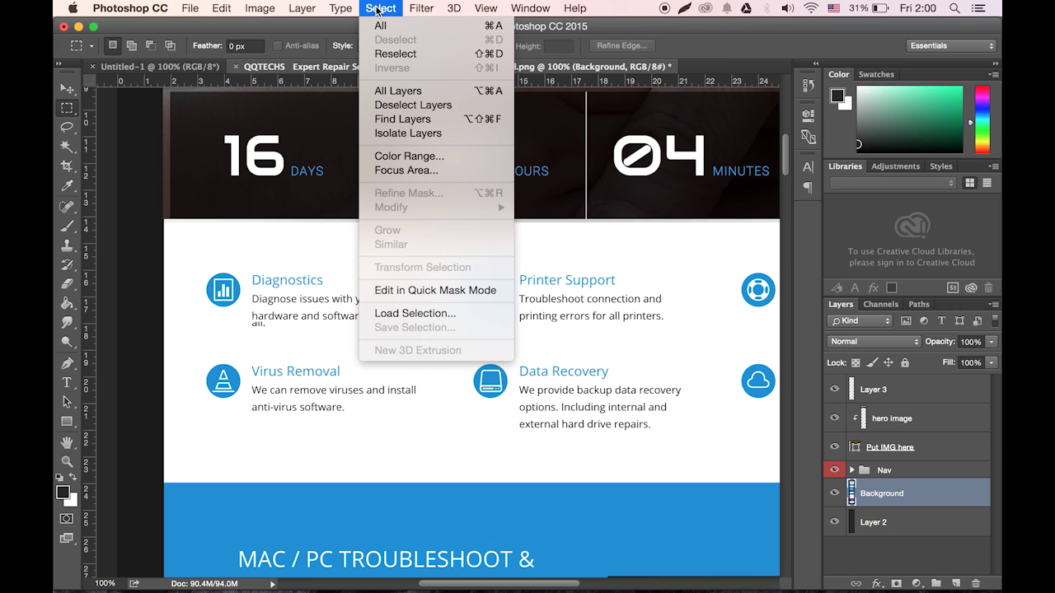
left_click(410, 158)
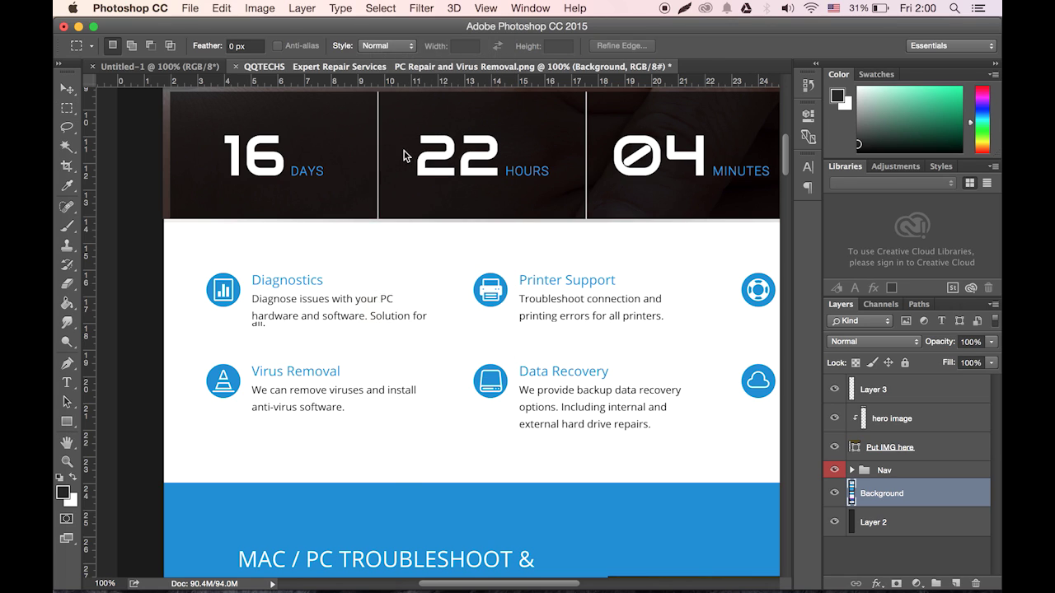
left_click_drag(286, 156, 783, 80)
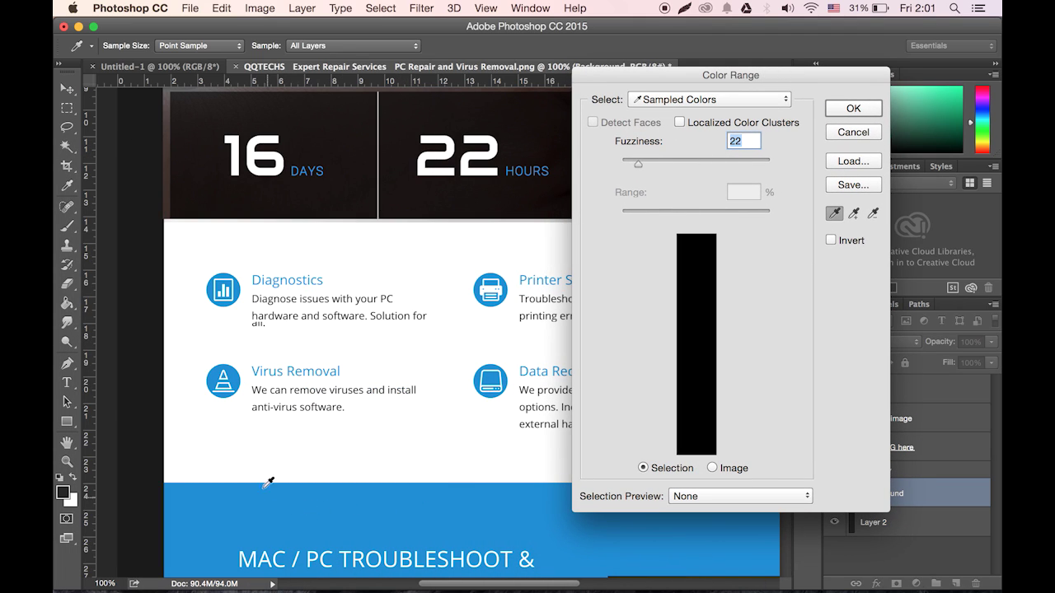
key("super+minus")
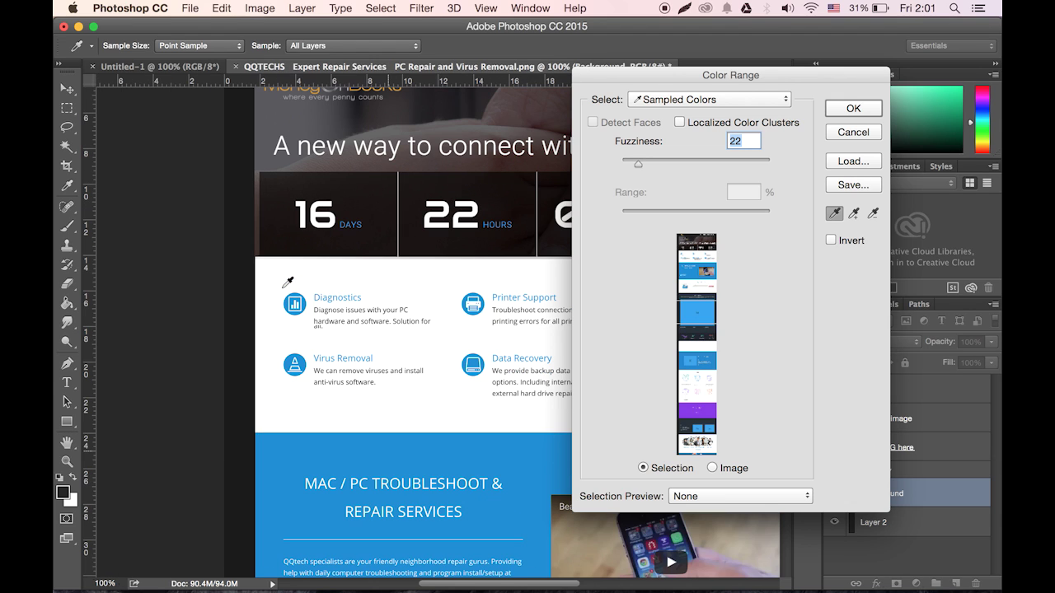
key("super+minus")
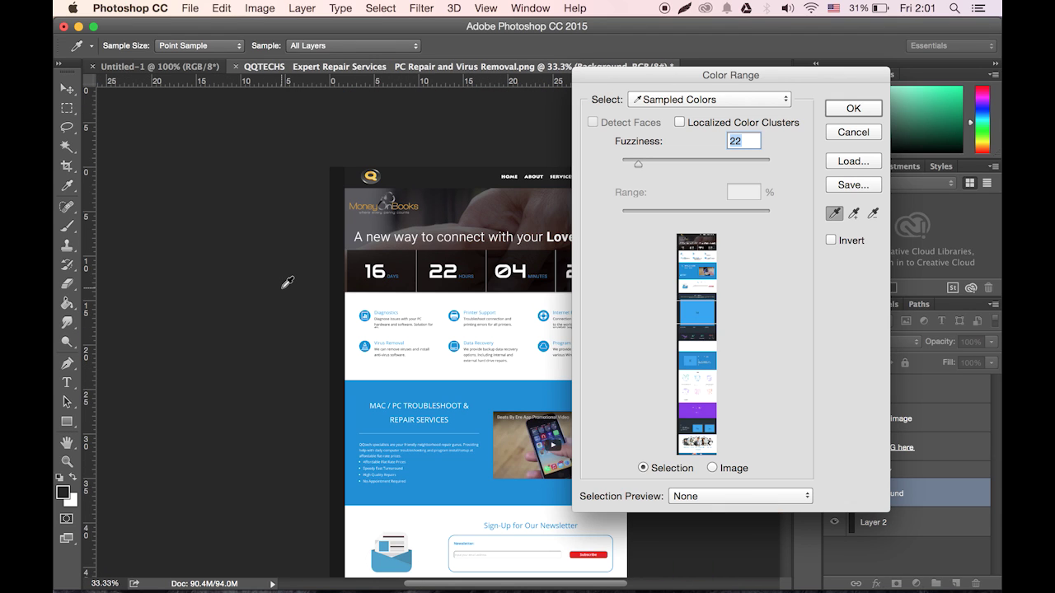
key("super+plus")
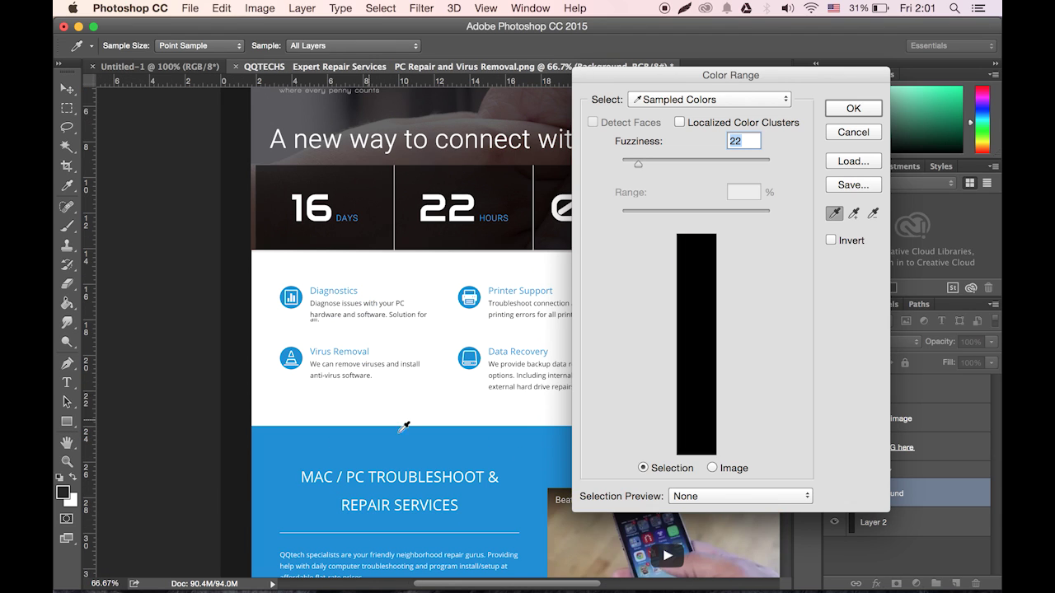
left_click(398, 446)
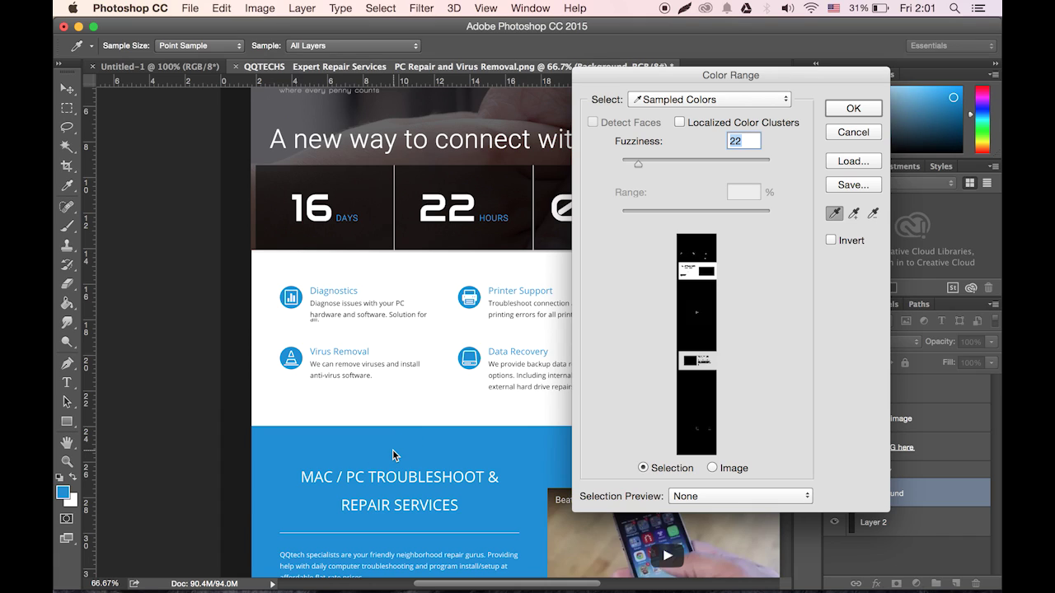
left_click_drag(657, 164, 719, 167)
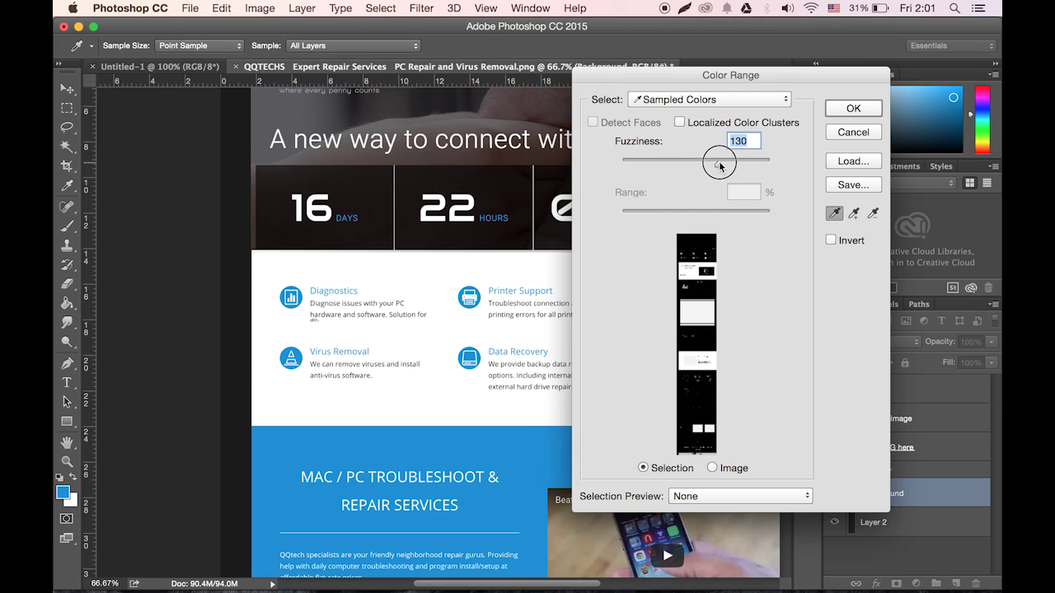
left_click(853, 109)
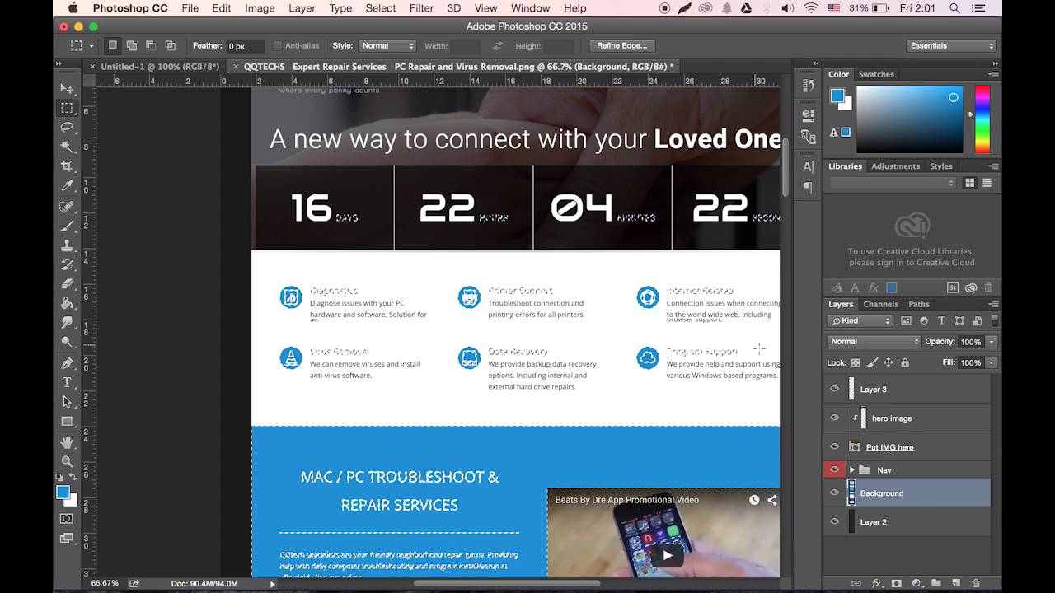
Examine which areas the blue color selection covers along the full length of the page.
scroll(619, 393, "down", 2)
scroll(619, 399, "down", 3)
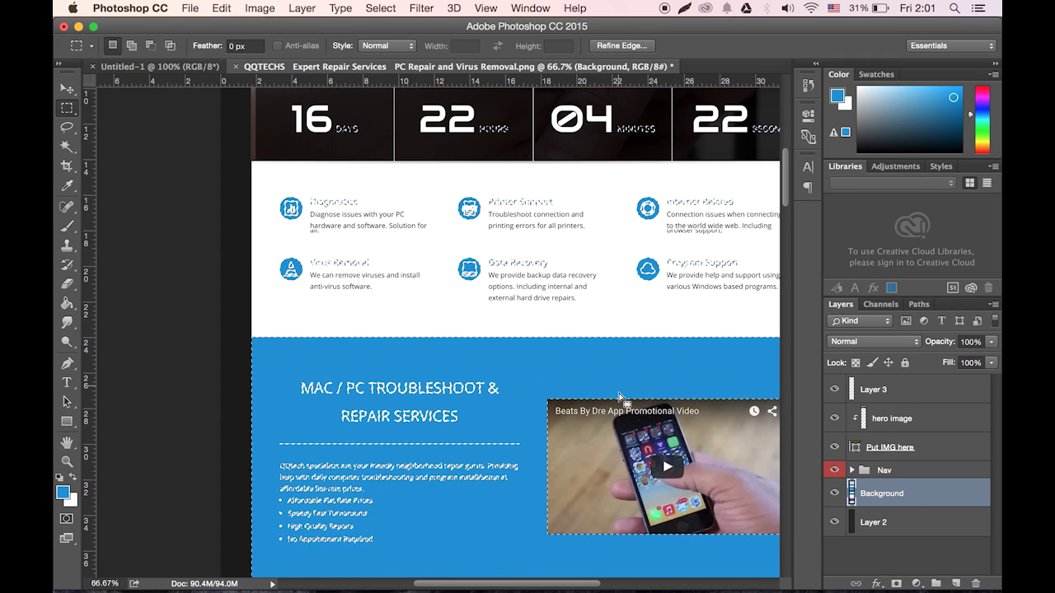
key("super+minus")
key("super+minus")
key("super+minus")
key("super+minus")
key("super+minus")
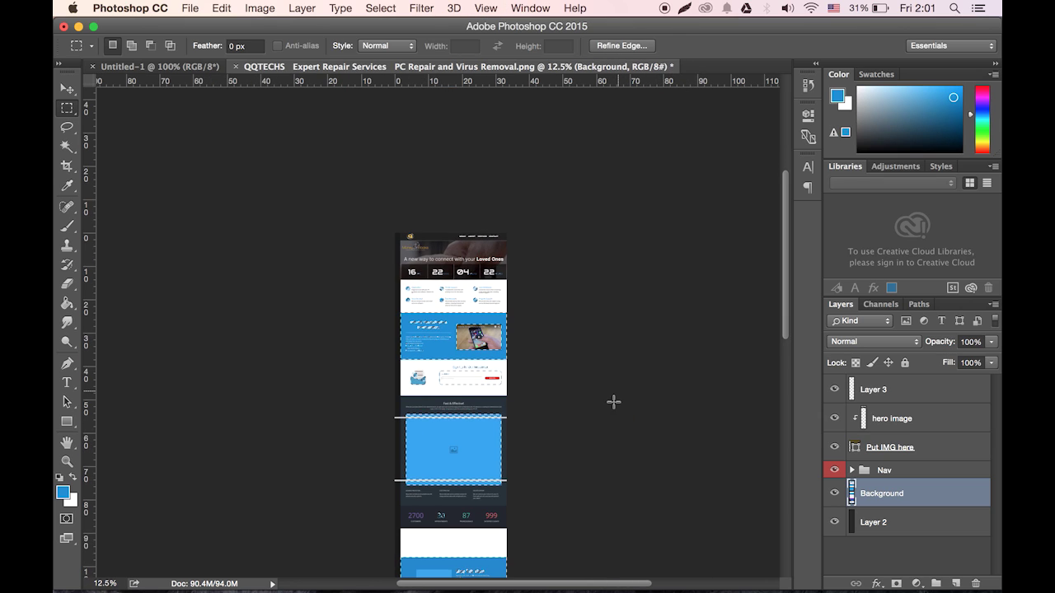
scroll(614, 395, "down", 10)
scroll(608, 398, "down", 14)
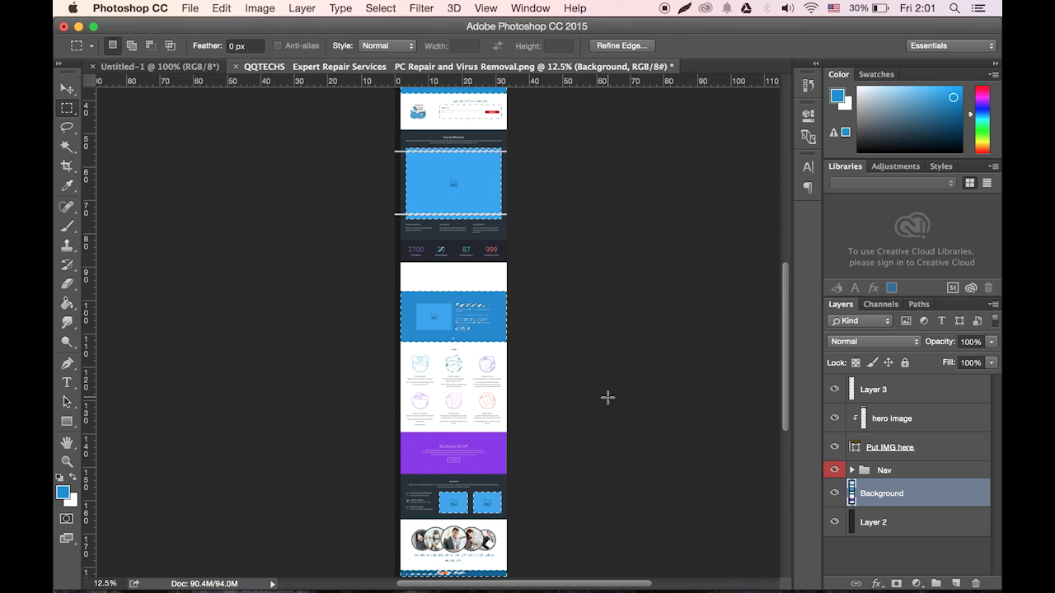
scroll(608, 398, "up", 7)
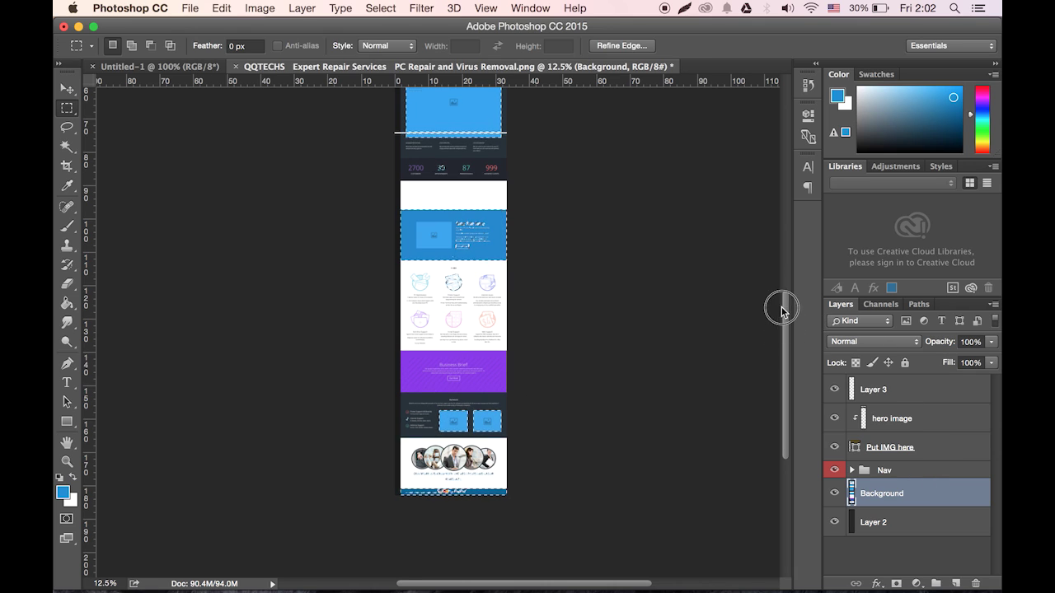
Try deleting the selected blue areas from the Background layer and toggle the layer's visibility to check the effect.
left_click_drag(784, 305, 772, 264)
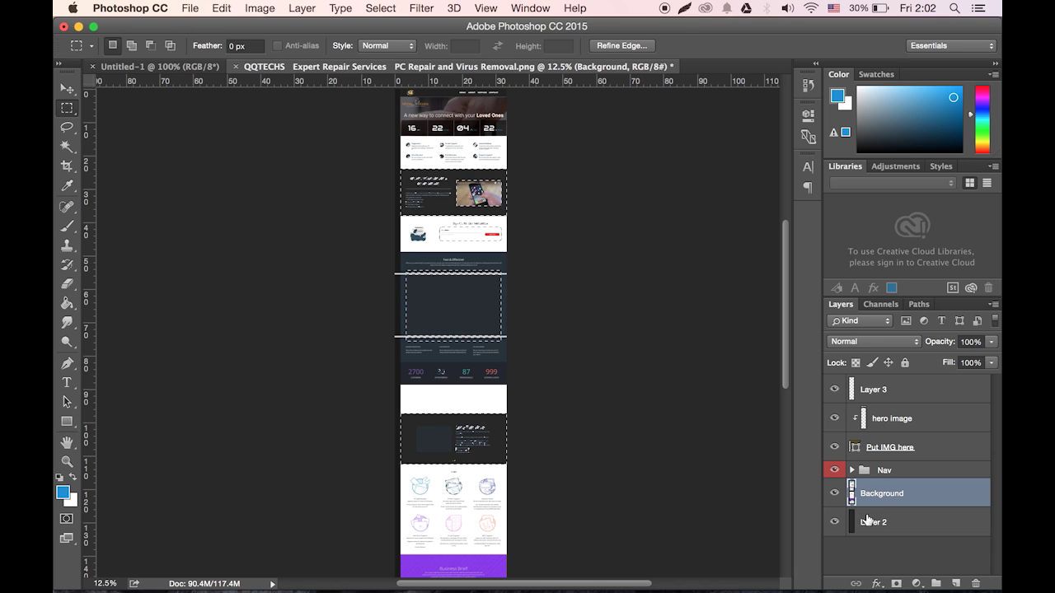
left_click(835, 493)
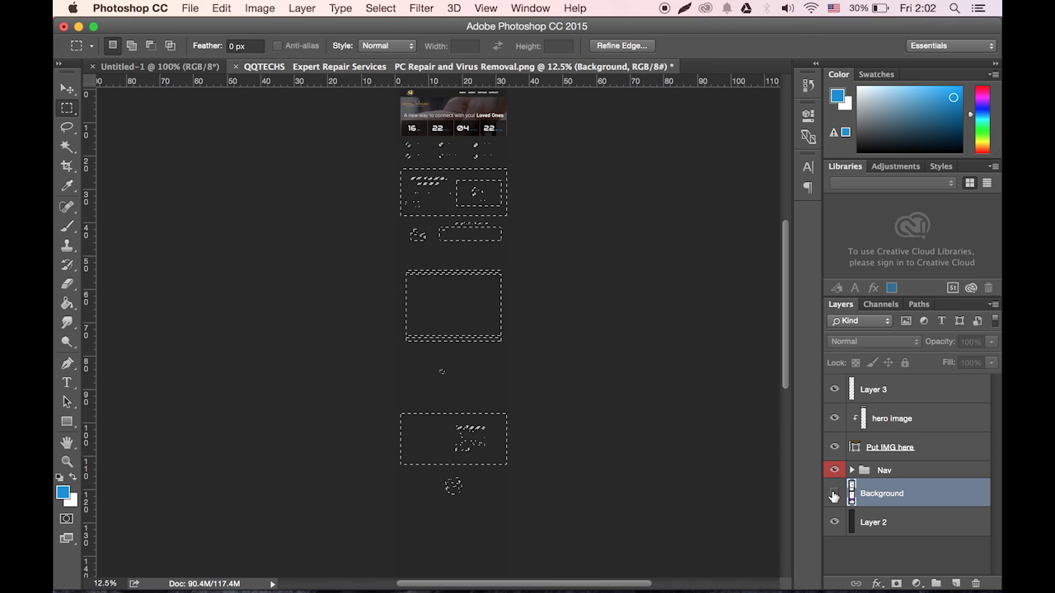
left_click(834, 494)
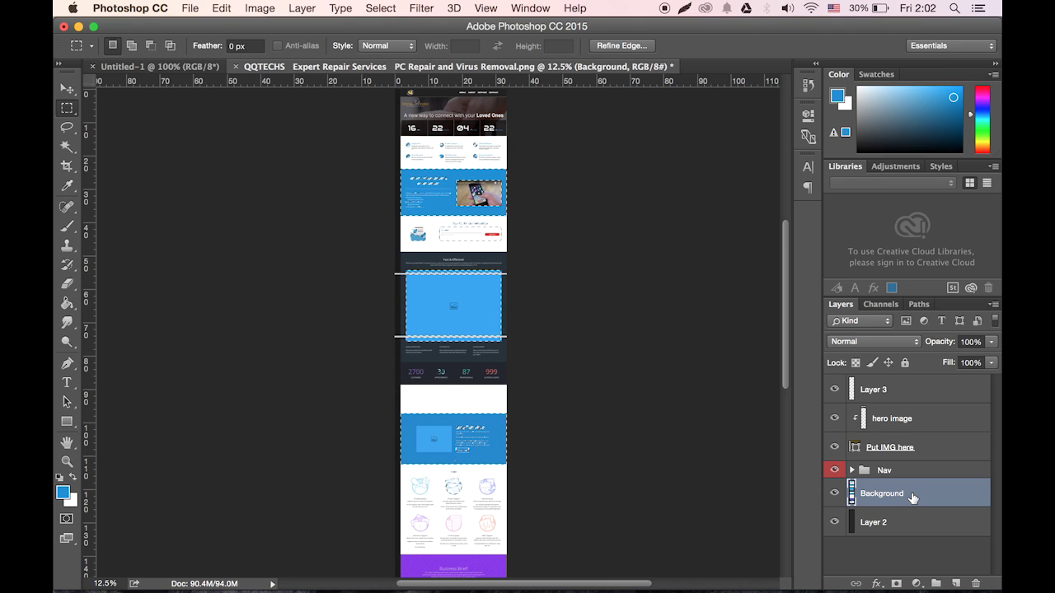
Copy the selected blue areas to a new layer and hide the Background layer to inspect the copy.
key("ctrl+j")
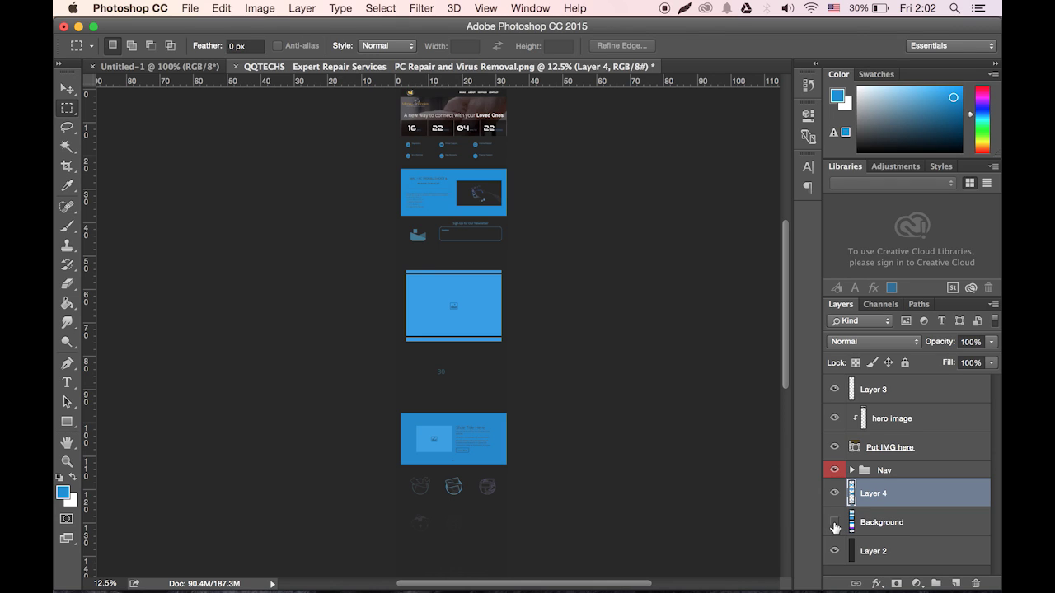
scroll(535, 426, "down", 3)
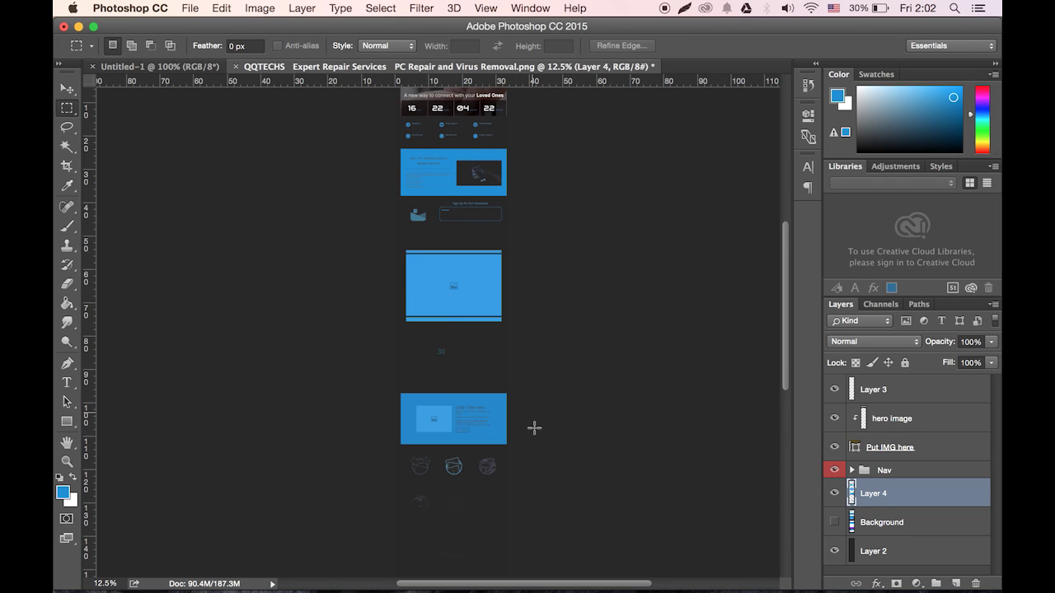
scroll(422, 469, "down", 10)
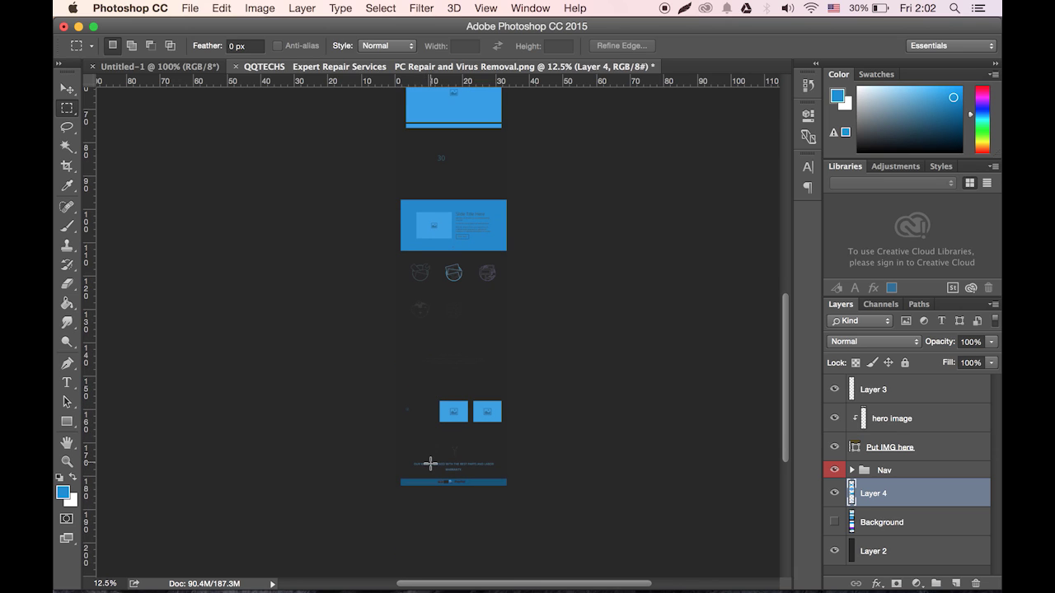
scroll(475, 440, "up", 10)
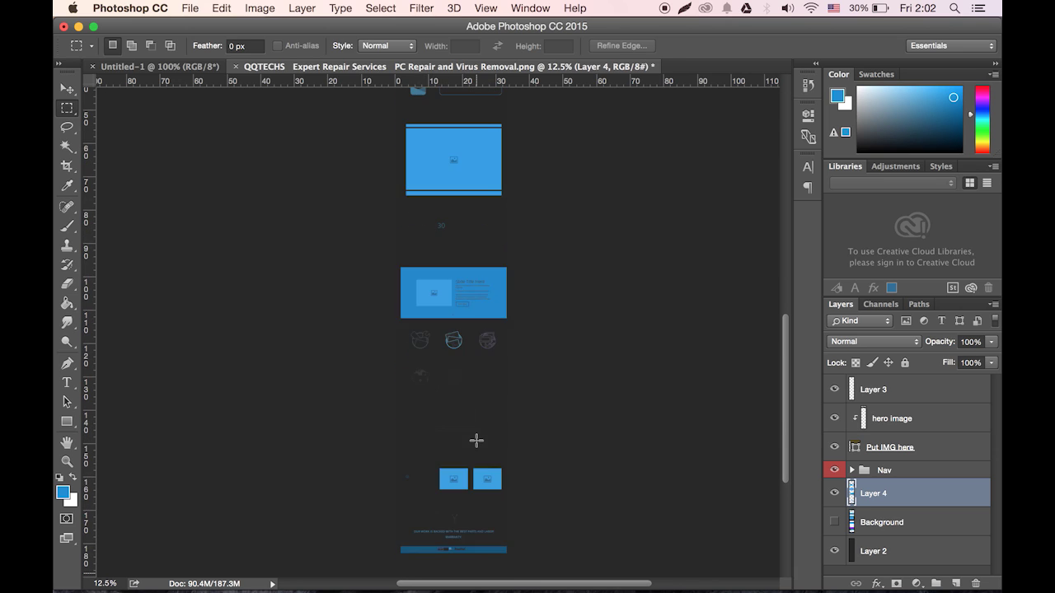
scroll(476, 441, "up", 3)
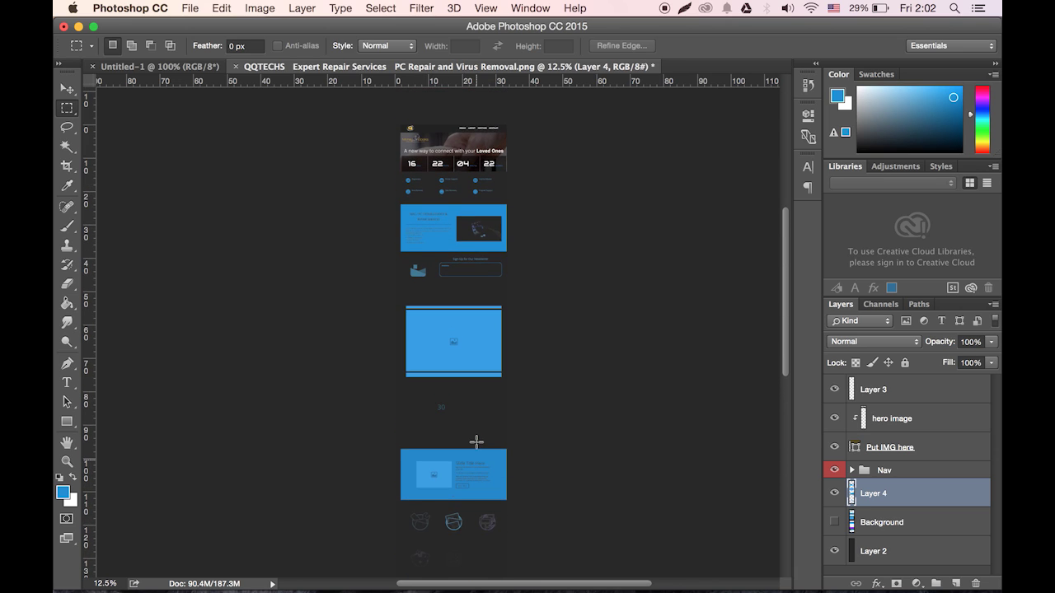
scroll(476, 442, "up", 1)
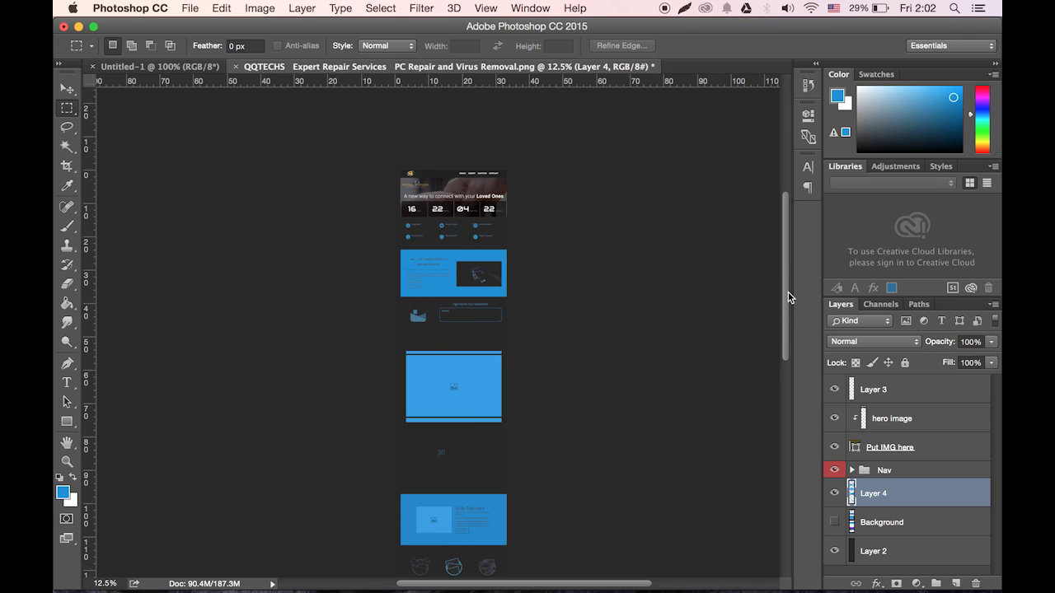
Rename the layer holding the copied blue areas as Color 1.
double_click(879, 493)
type("E")
key("BackSpace")
key("BackSpace")
key("BackSpace")
key("BackSpace")
key("BackSpace")
key("BackSpace")
key("Return")
Add a Color Overlay effect to the Color 1 layer, keeping the page visible beside the effect settings.
double_click(924, 493)
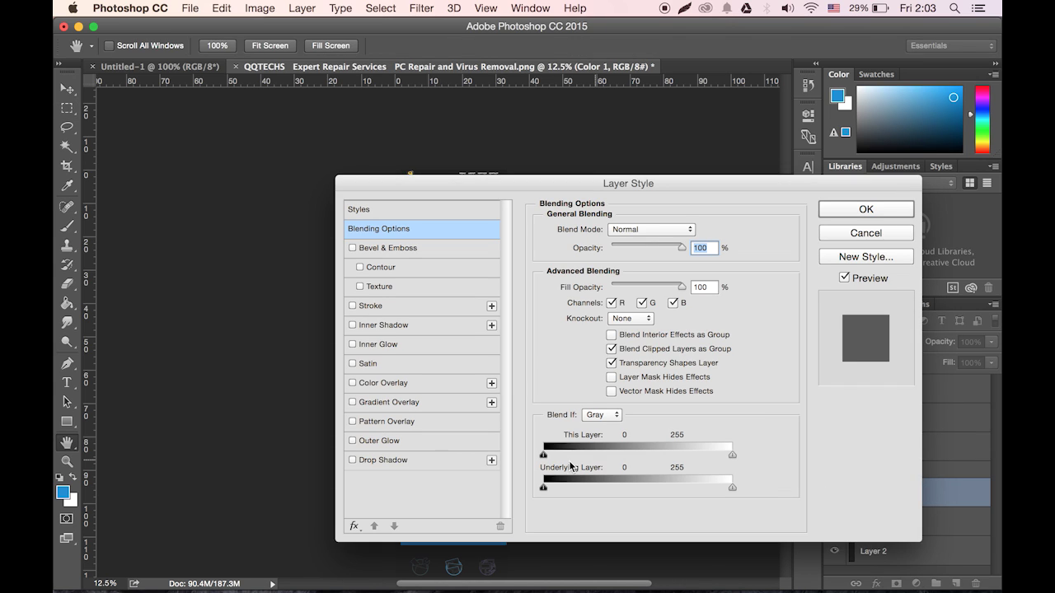
left_click(429, 384)
left_click_drag(557, 183, 493, 444)
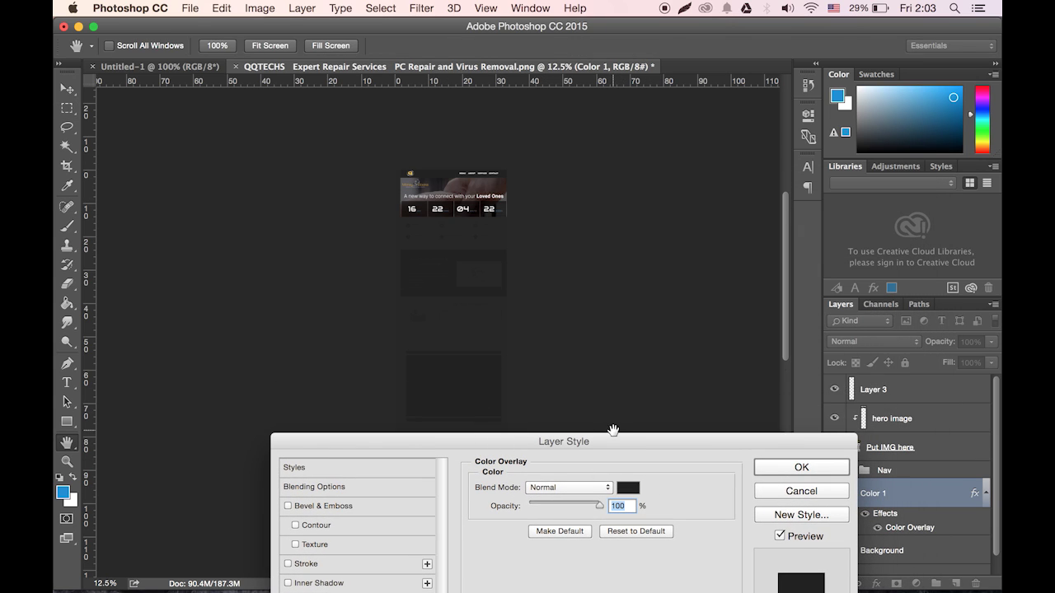
Set the Color 1 layer's overlay color to light gray eeeeee and apply the effect.
left_click(630, 491)
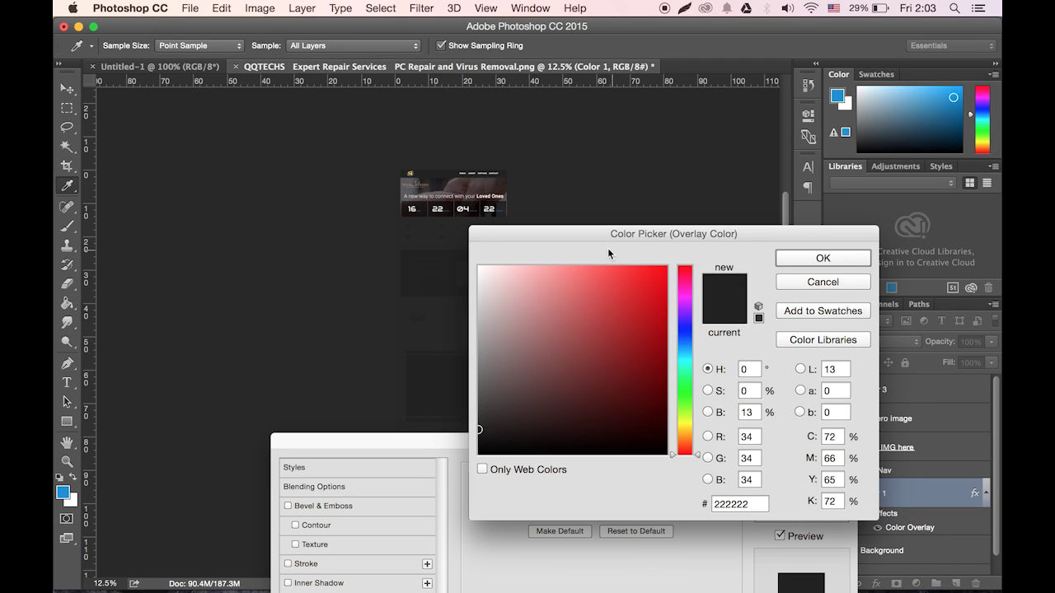
left_click_drag(612, 239, 802, 242)
left_click_drag(784, 384, 606, 199)
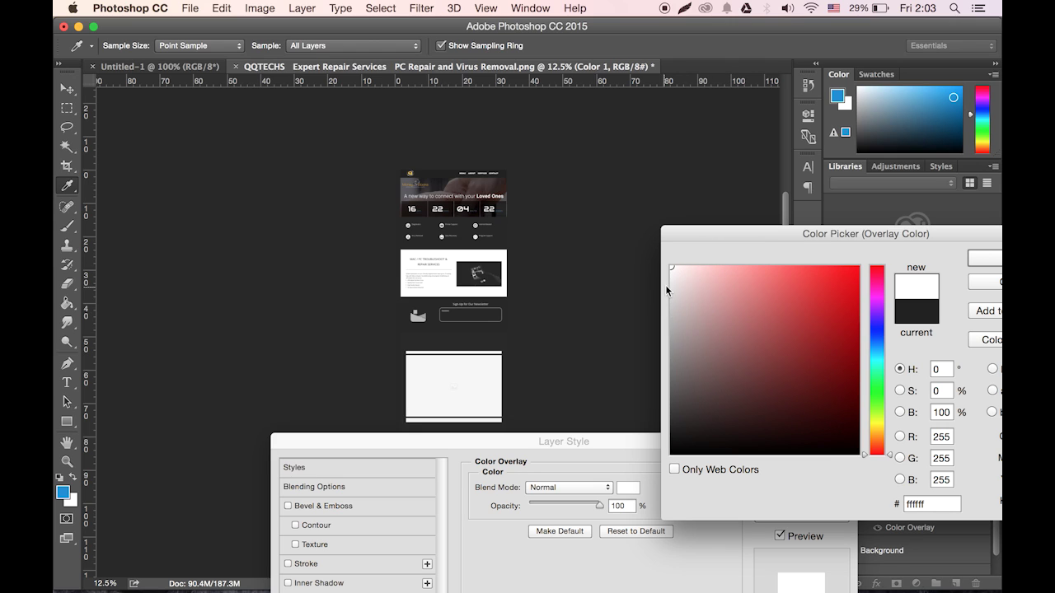
left_click(671, 336)
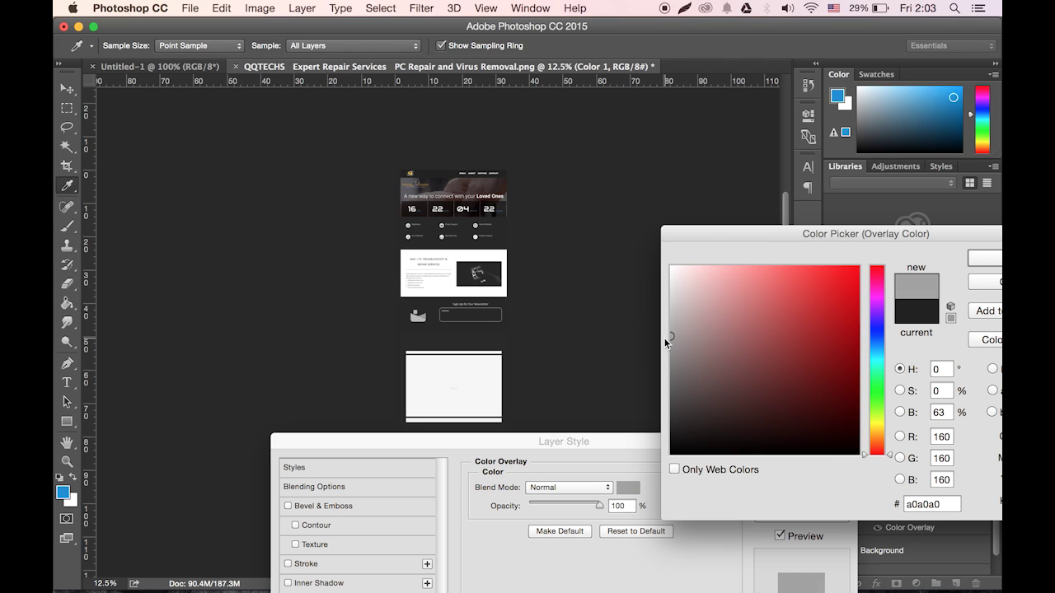
mouse_move(677, 361)
left_mouse_down()
mouse_move(645, 253)
mouse_move(644, 279)
left_mouse_up()
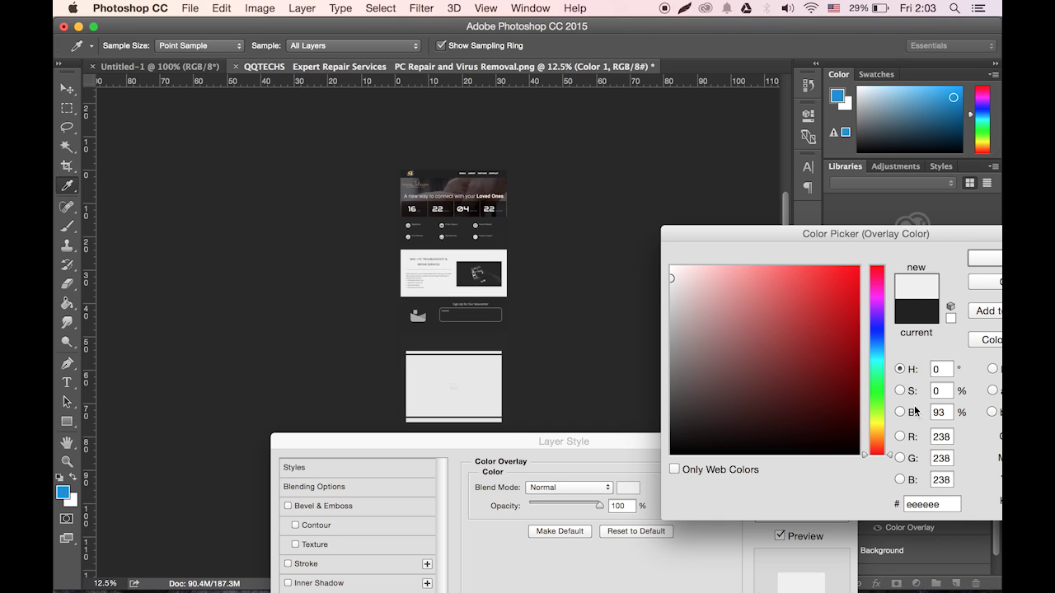
left_click_drag(852, 242, 648, 241)
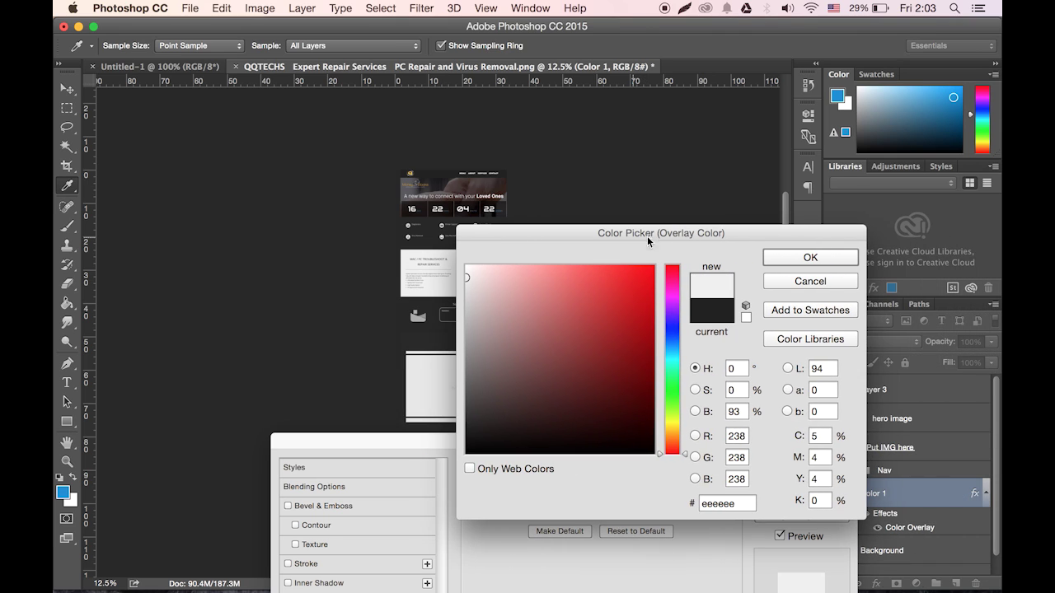
left_click(787, 258)
left_click(798, 467)
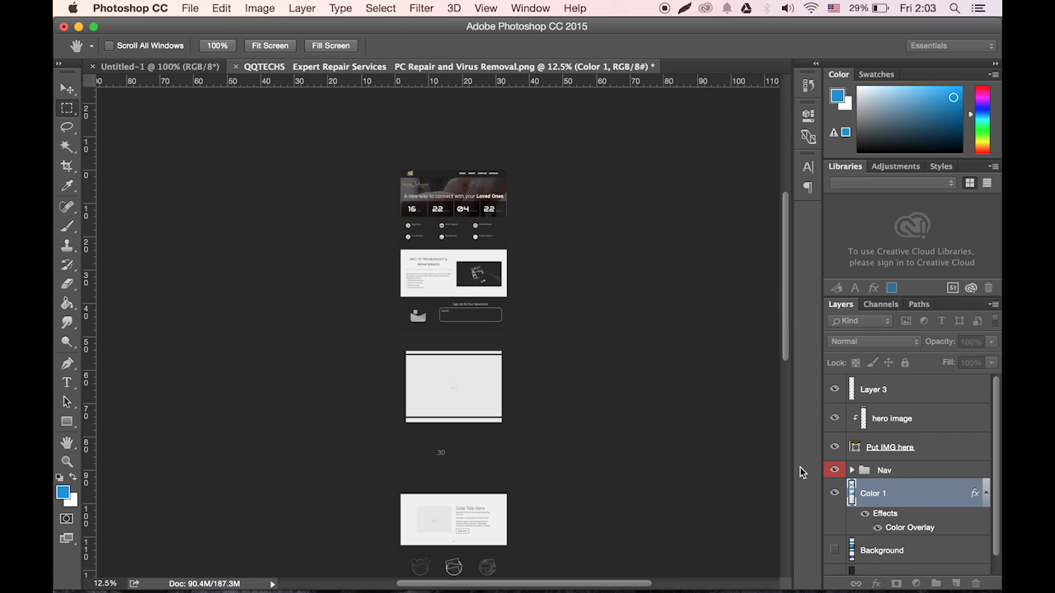
Check the recolored elements along the page and hide the Color 1 layer.
scroll(445, 327, "down", 5)
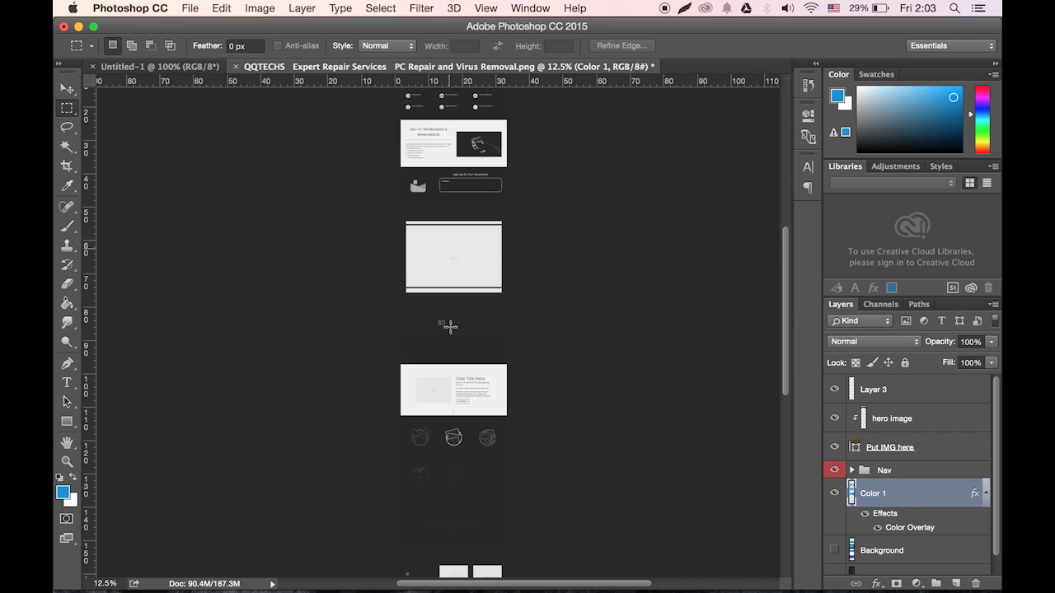
scroll(450, 327, "down", 4)
scroll(459, 329, "up", 10)
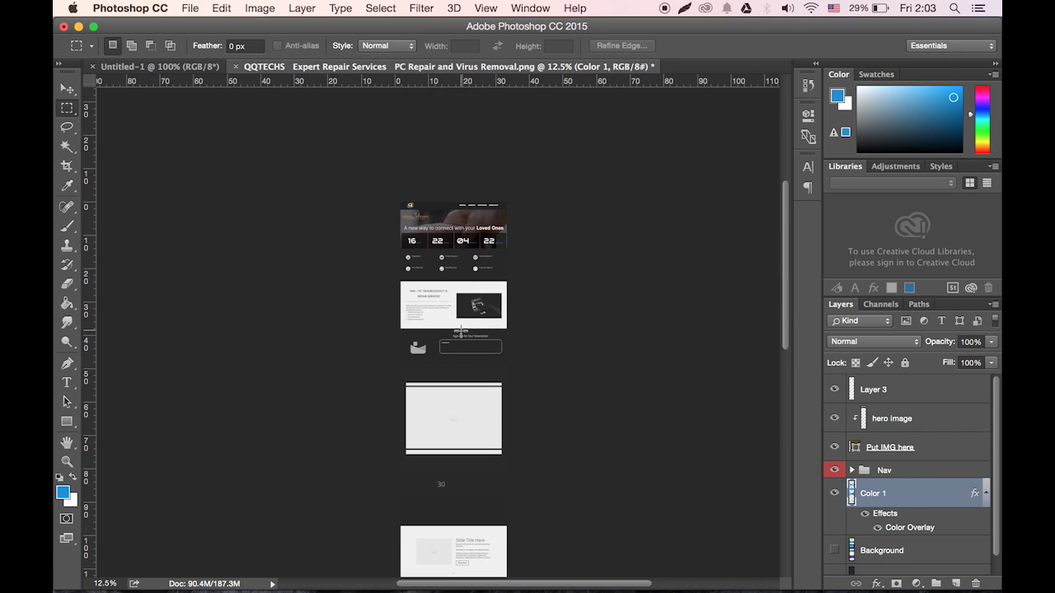
scroll(461, 331, "down", 2)
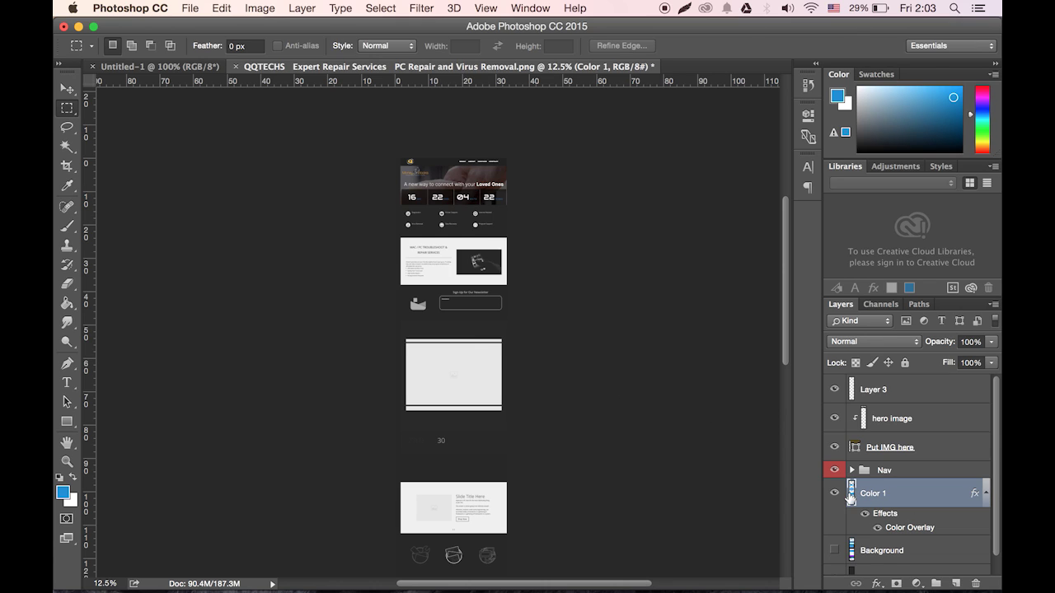
scroll(838, 497, "down", 1)
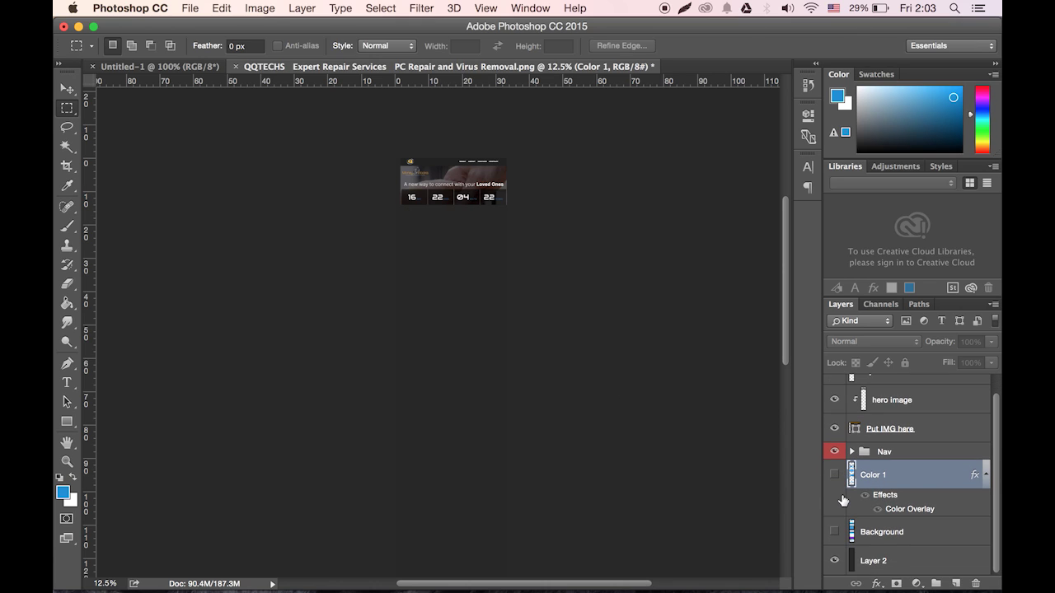